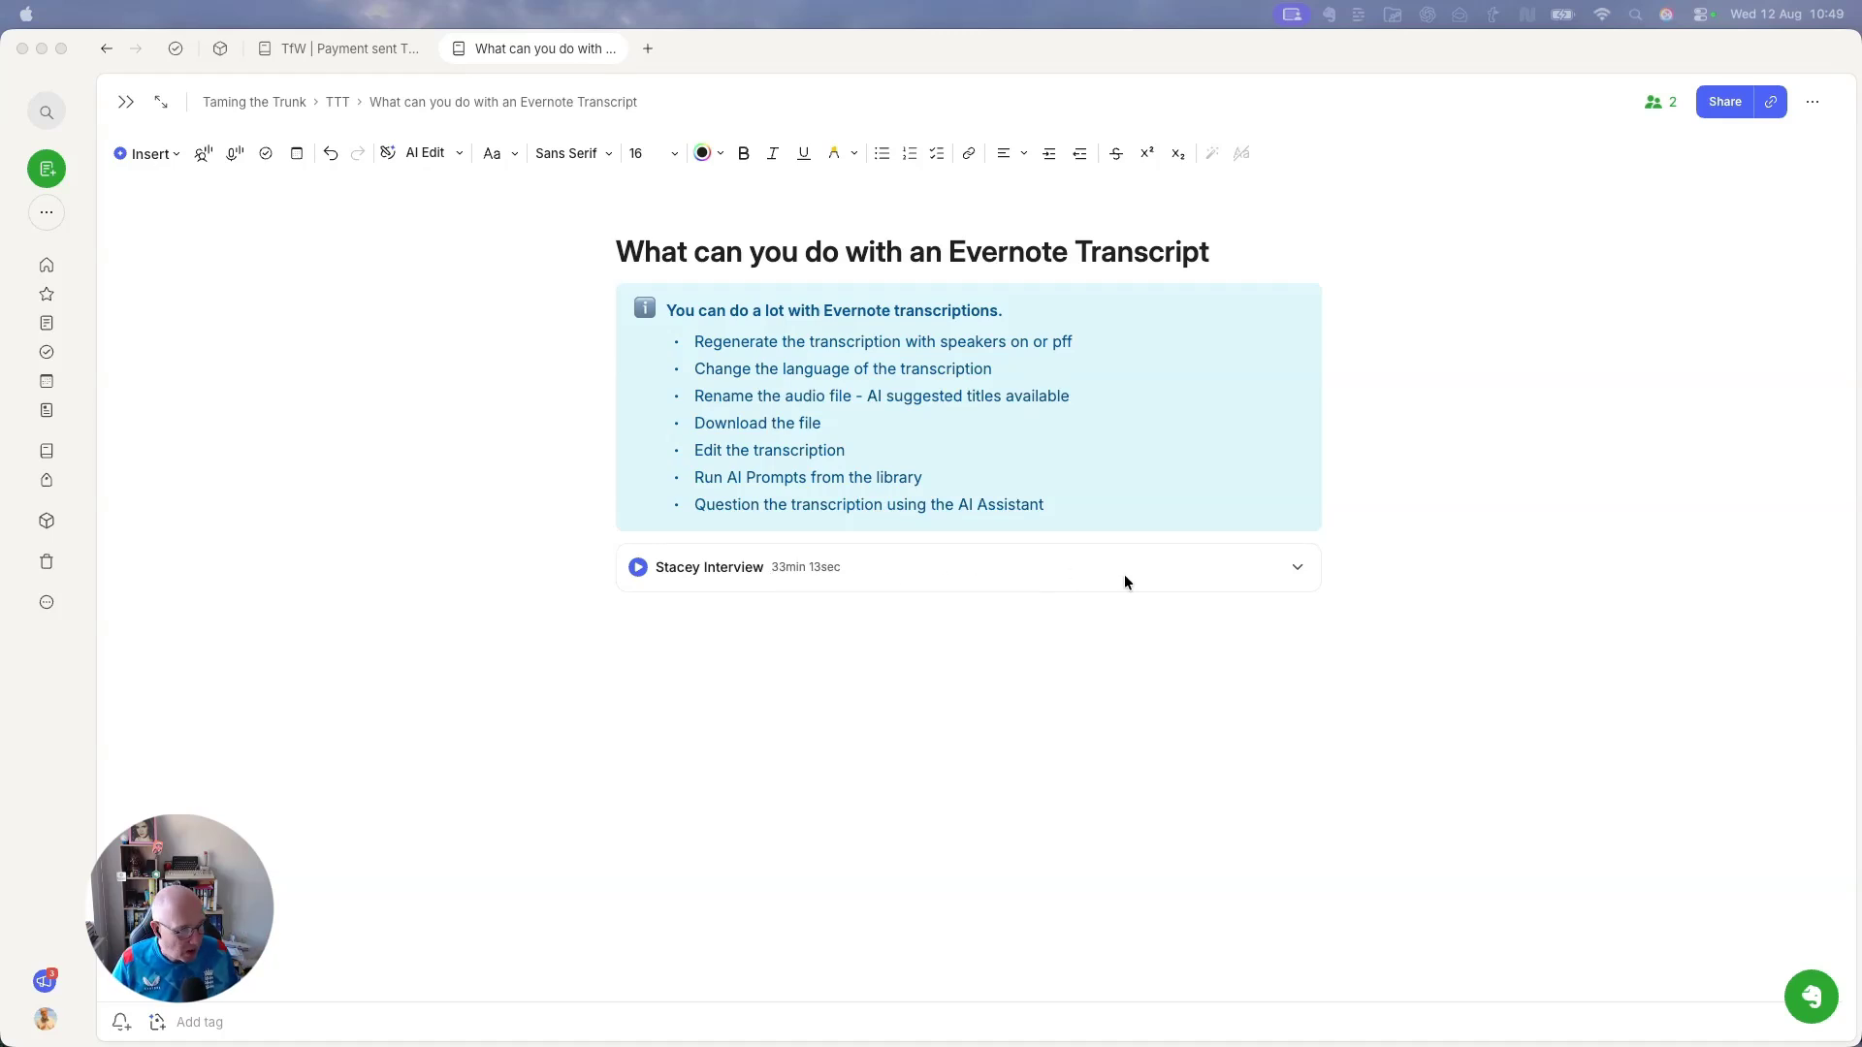
Open the interview recording's transcript and regenerate it with speaker recognition turned on and the language kept at English.
left_click(1298, 569)
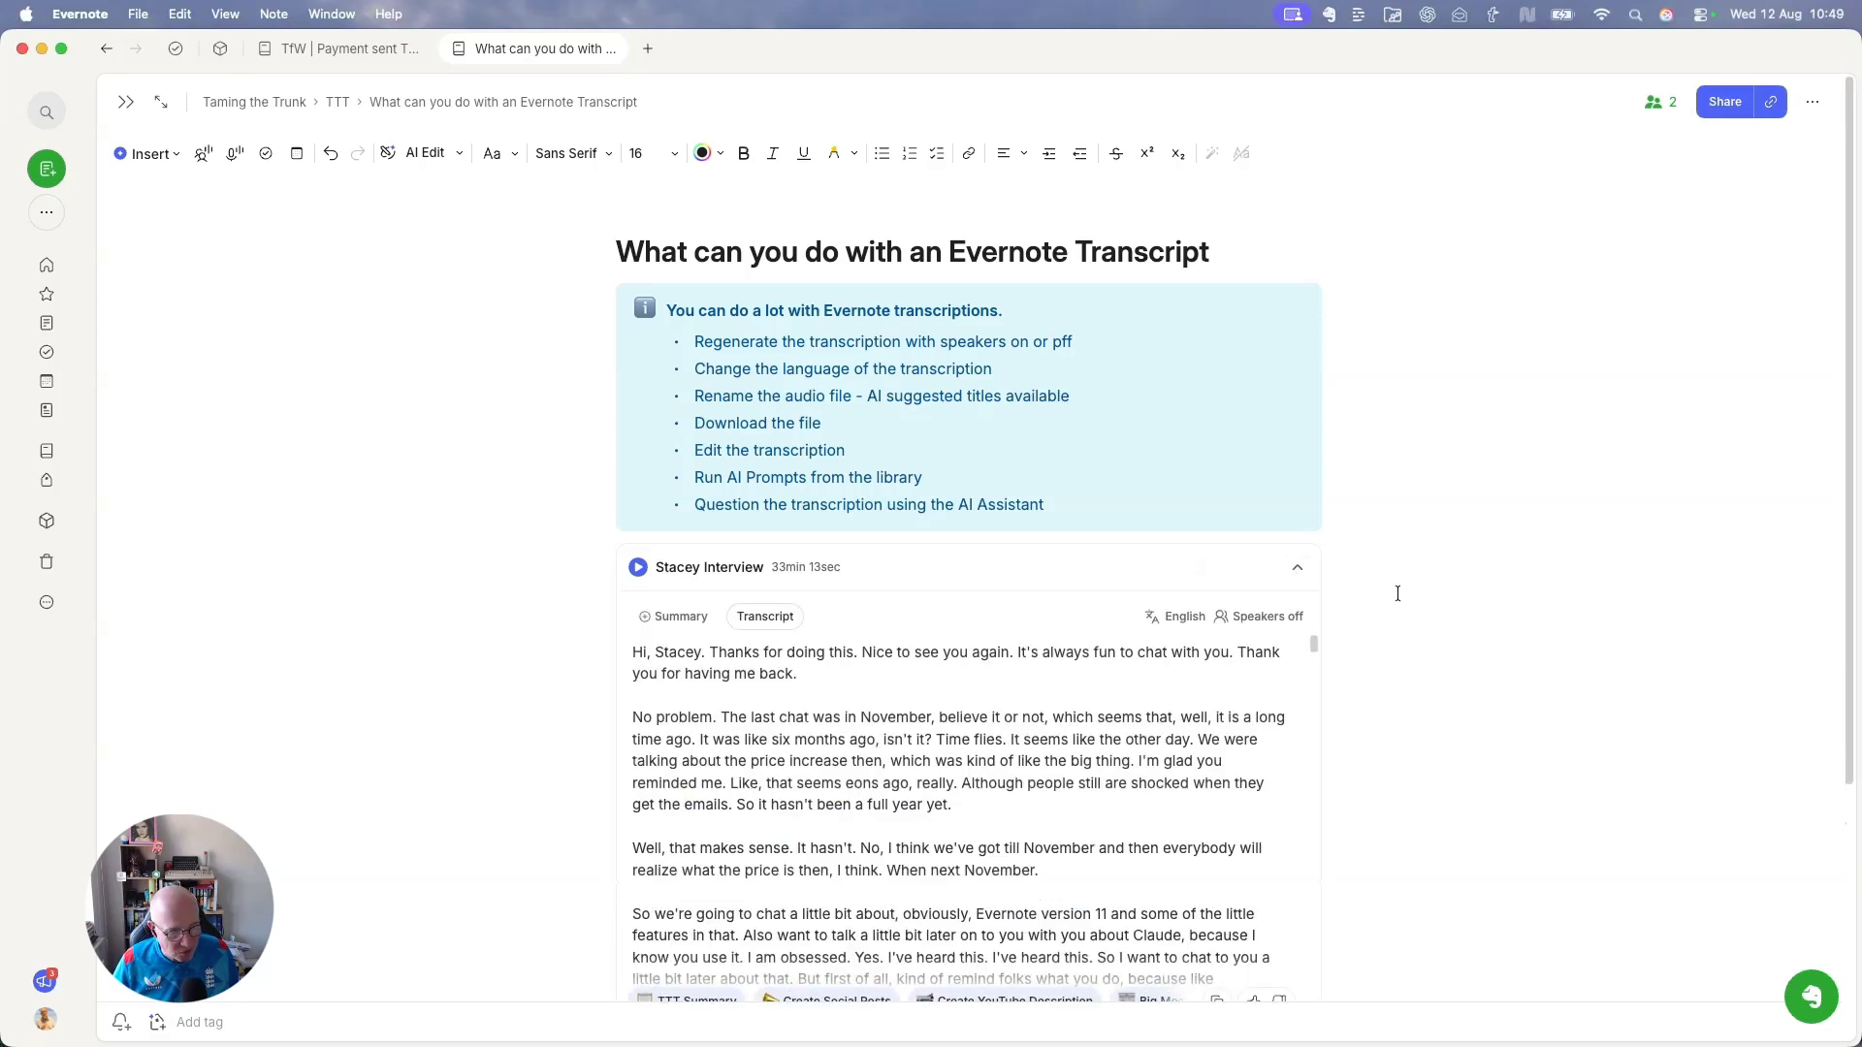
scroll(1117, 683, "down", 1)
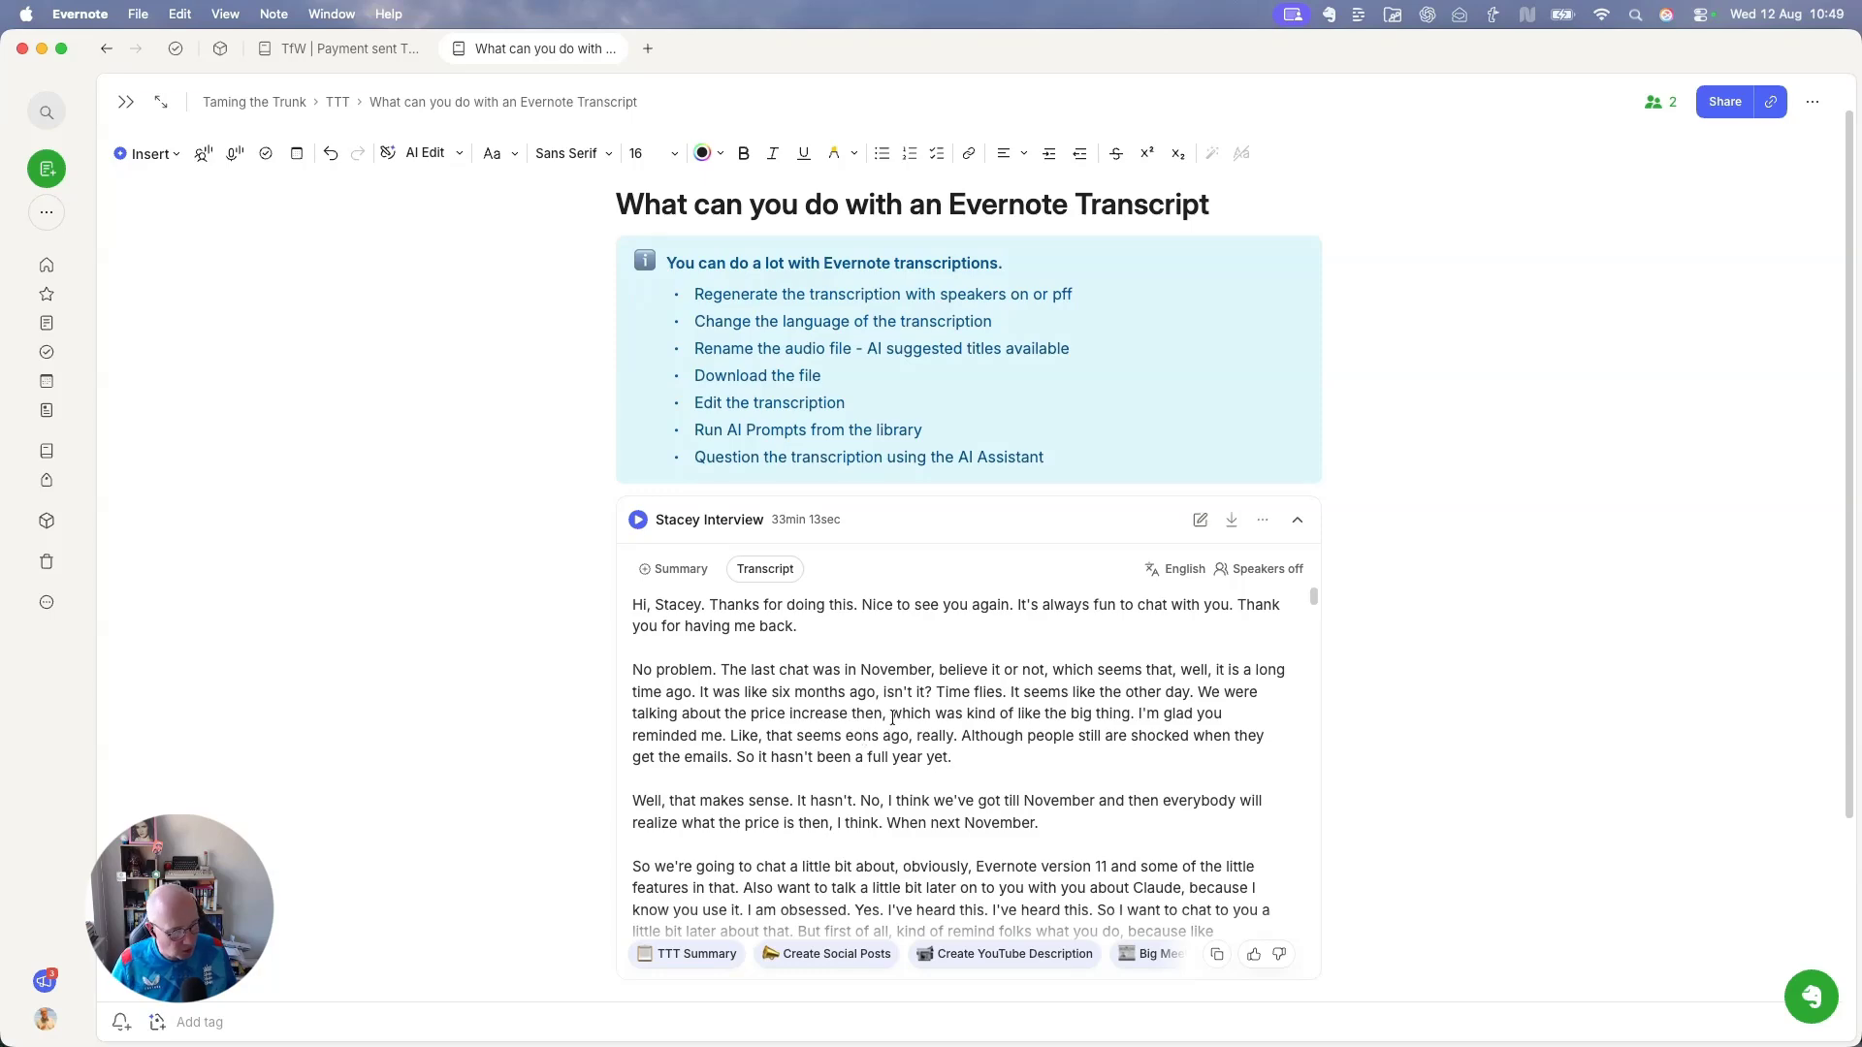
scroll(872, 689, "down", 10)
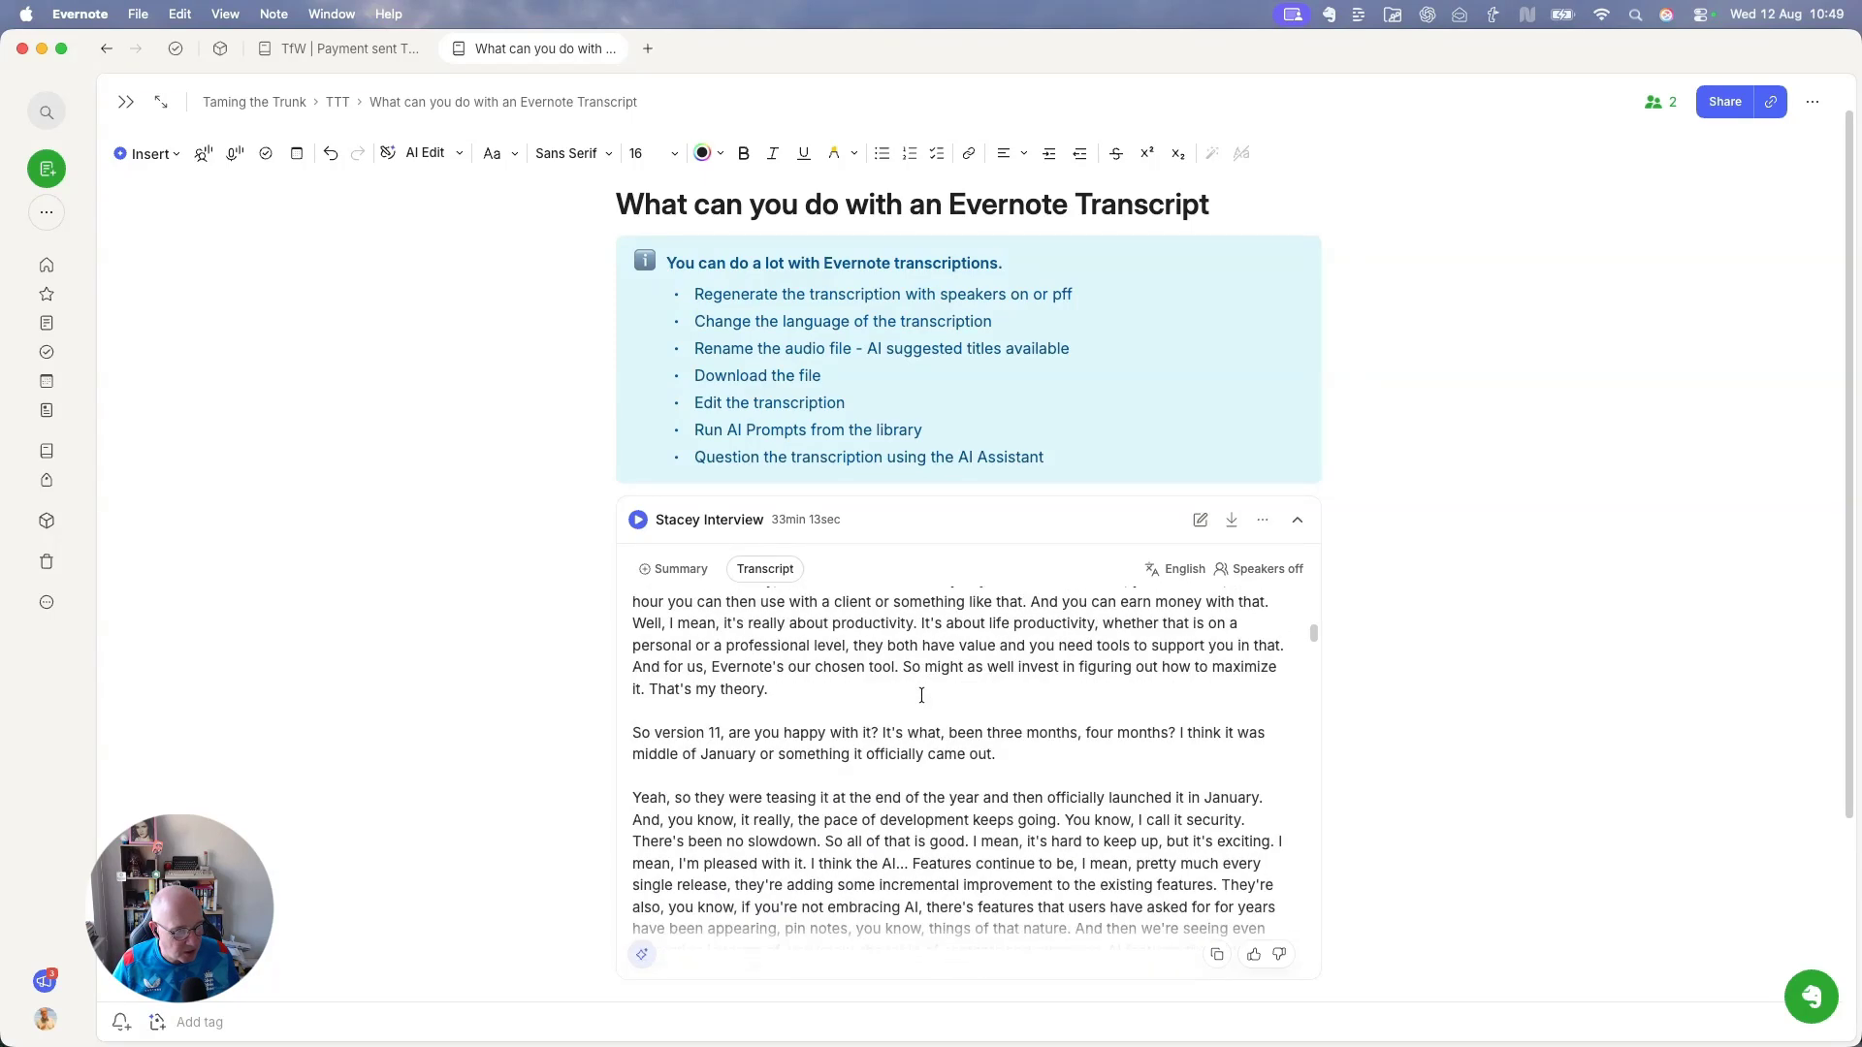
scroll(937, 705, "up", 10)
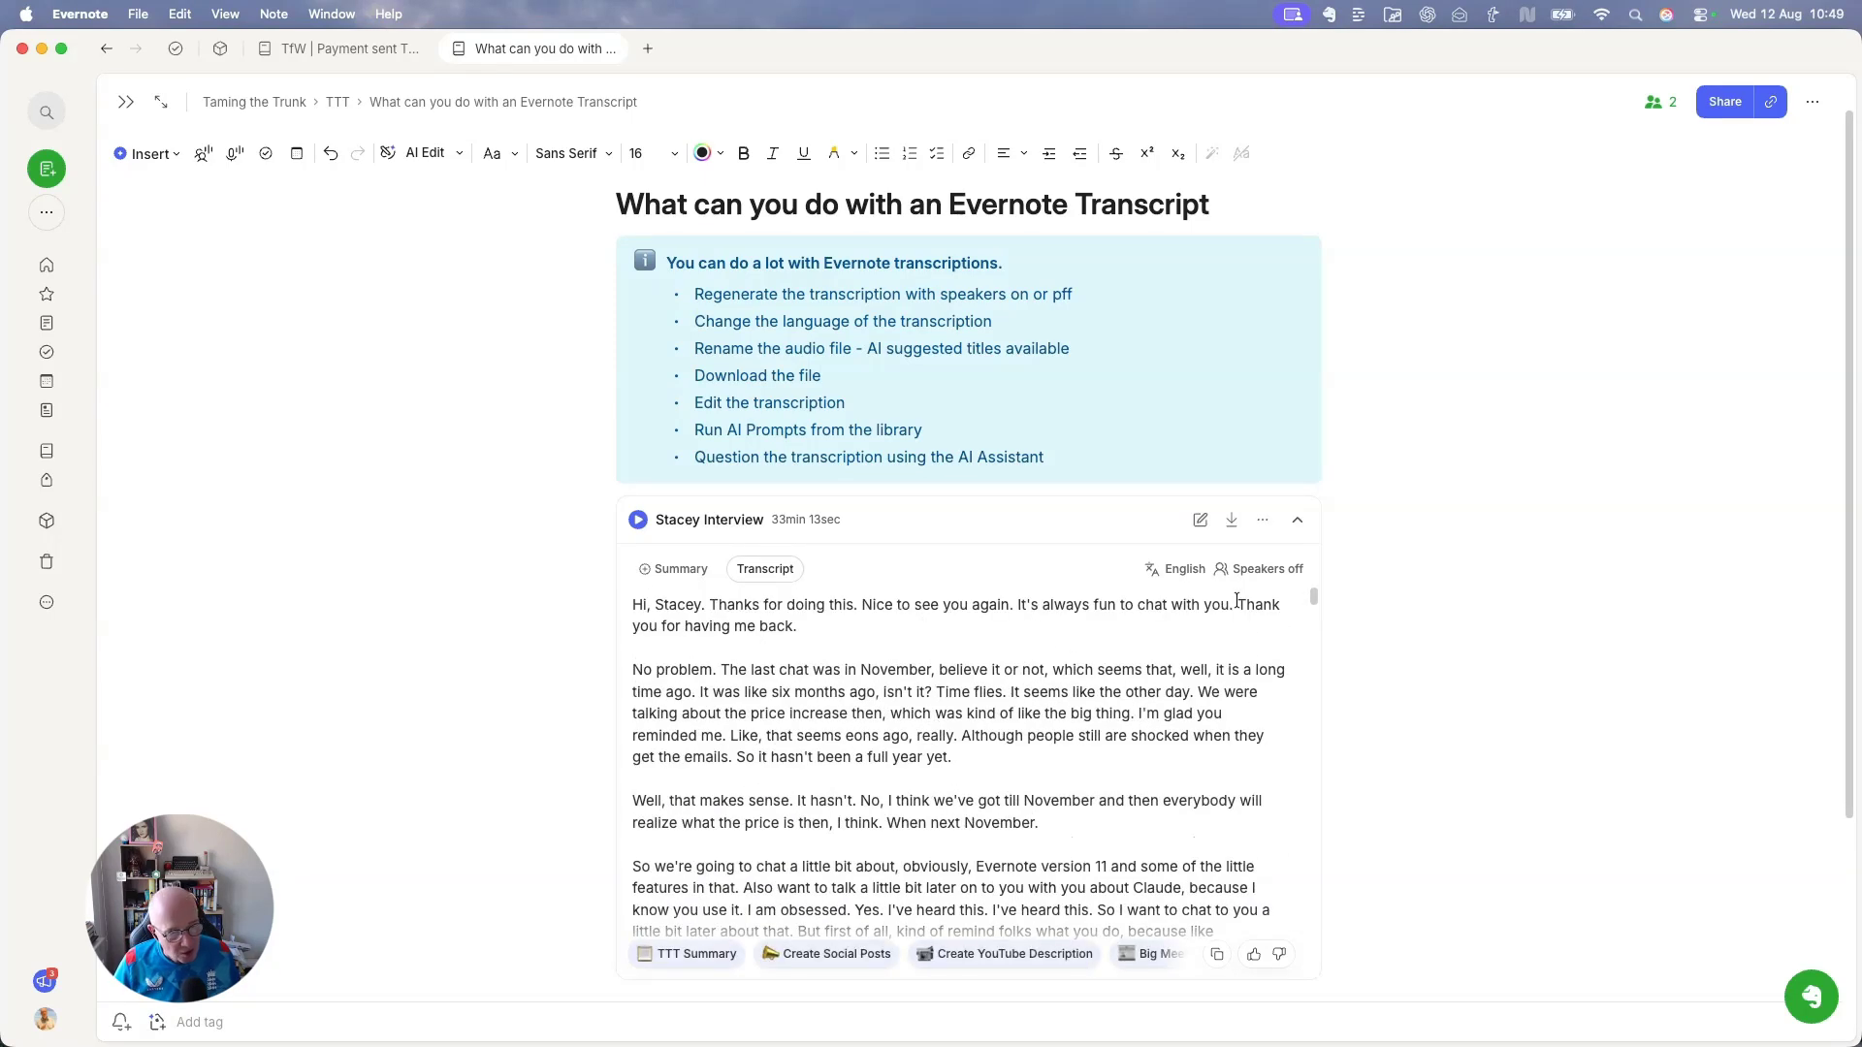
left_click(1268, 568)
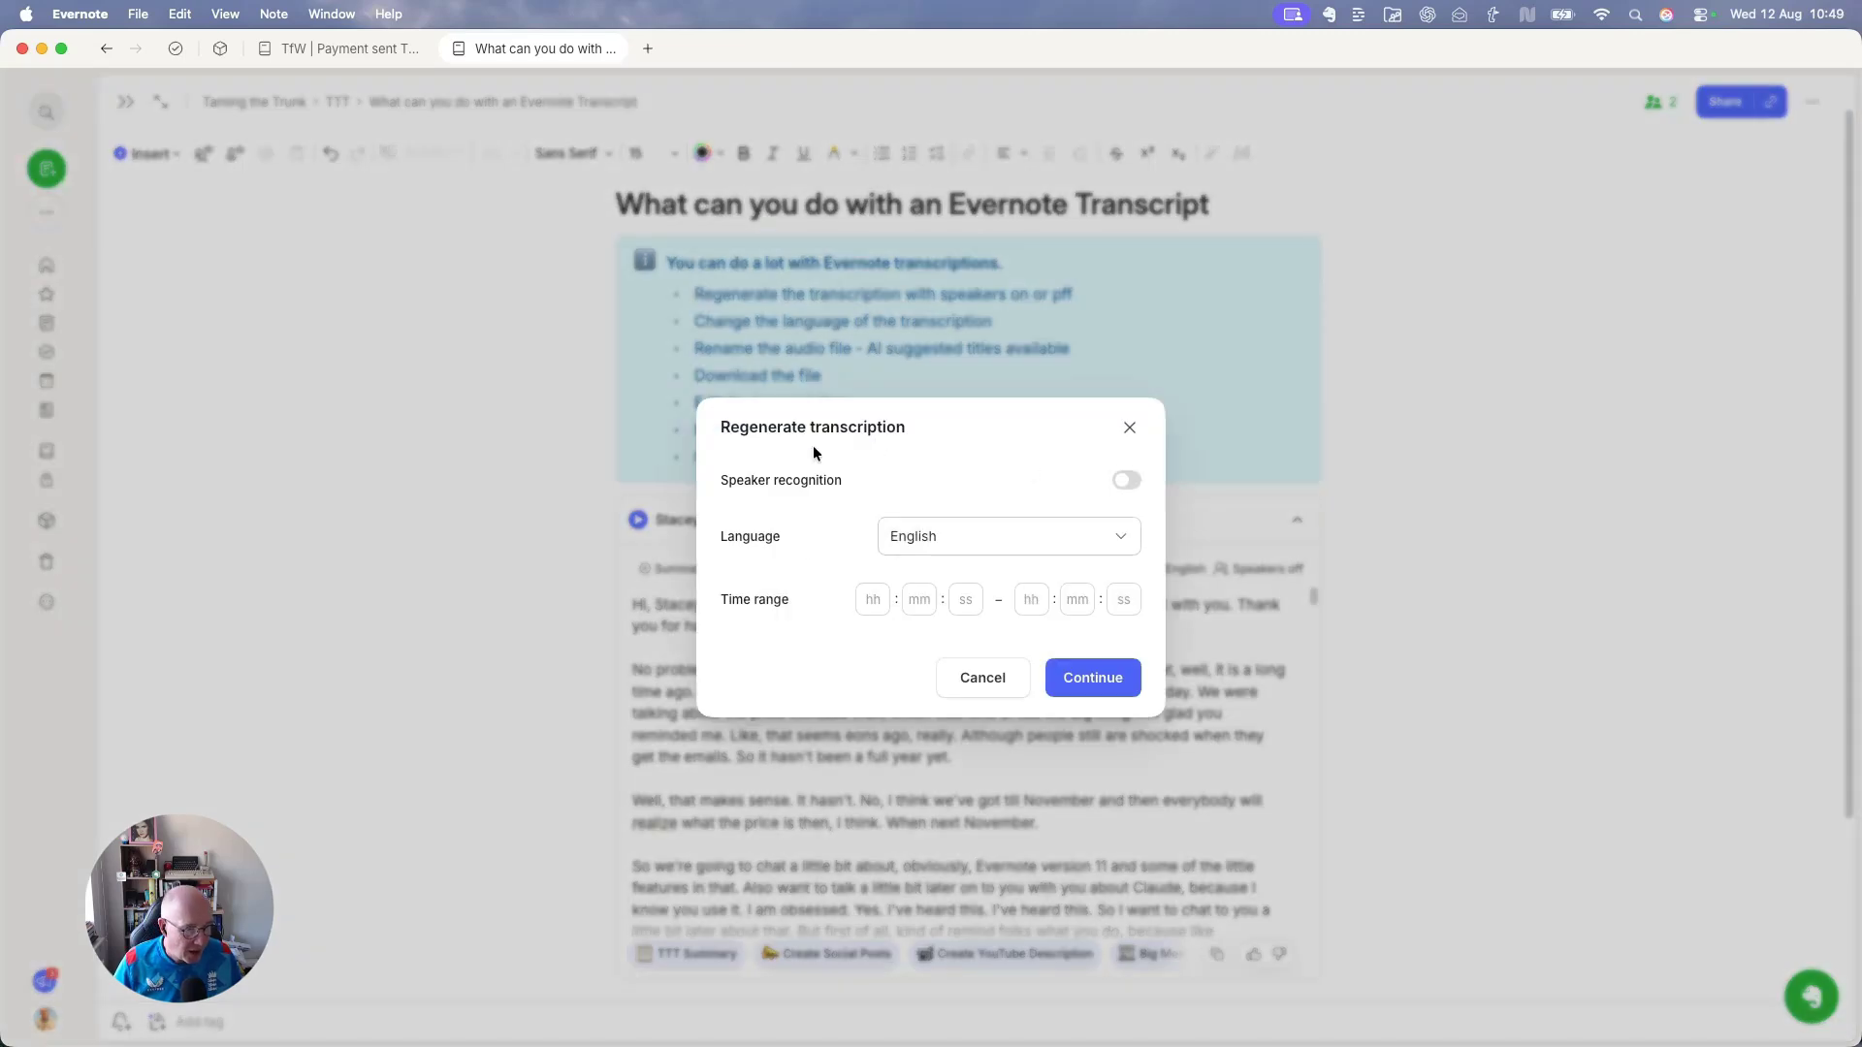
left_click(1125, 481)
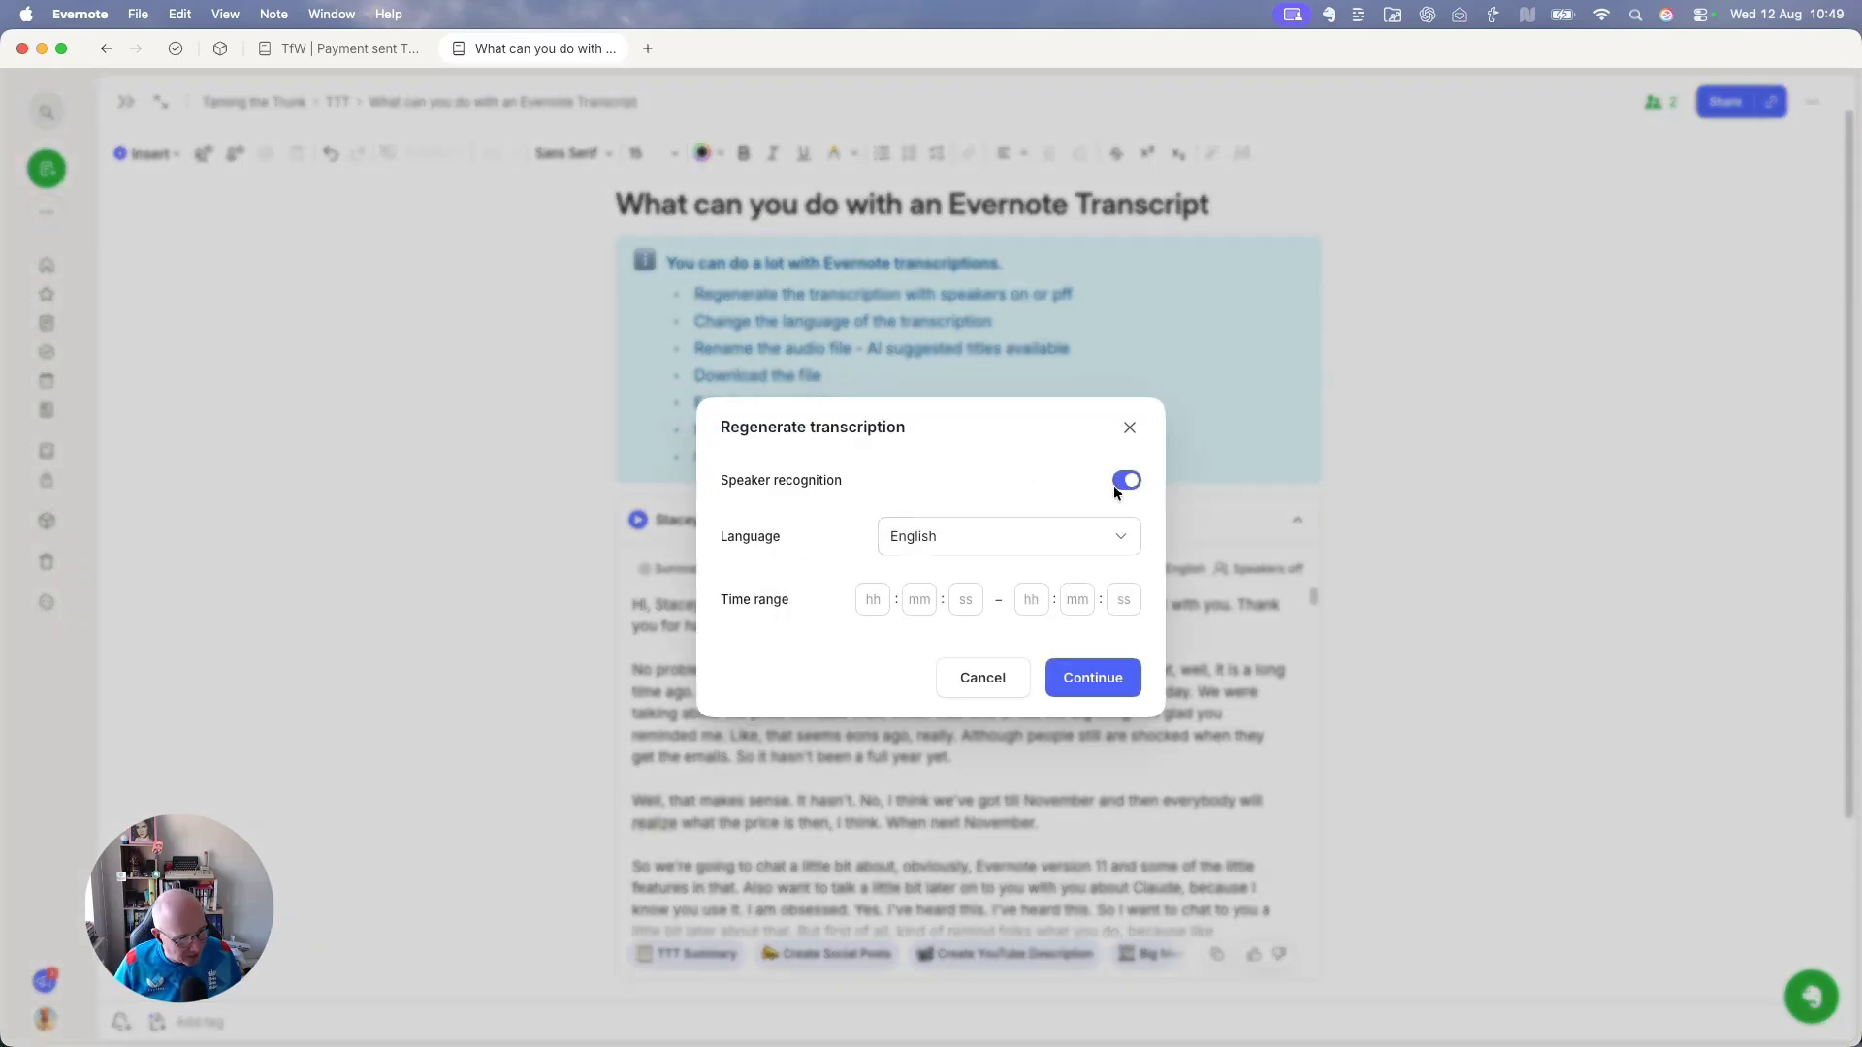
left_click(1084, 673)
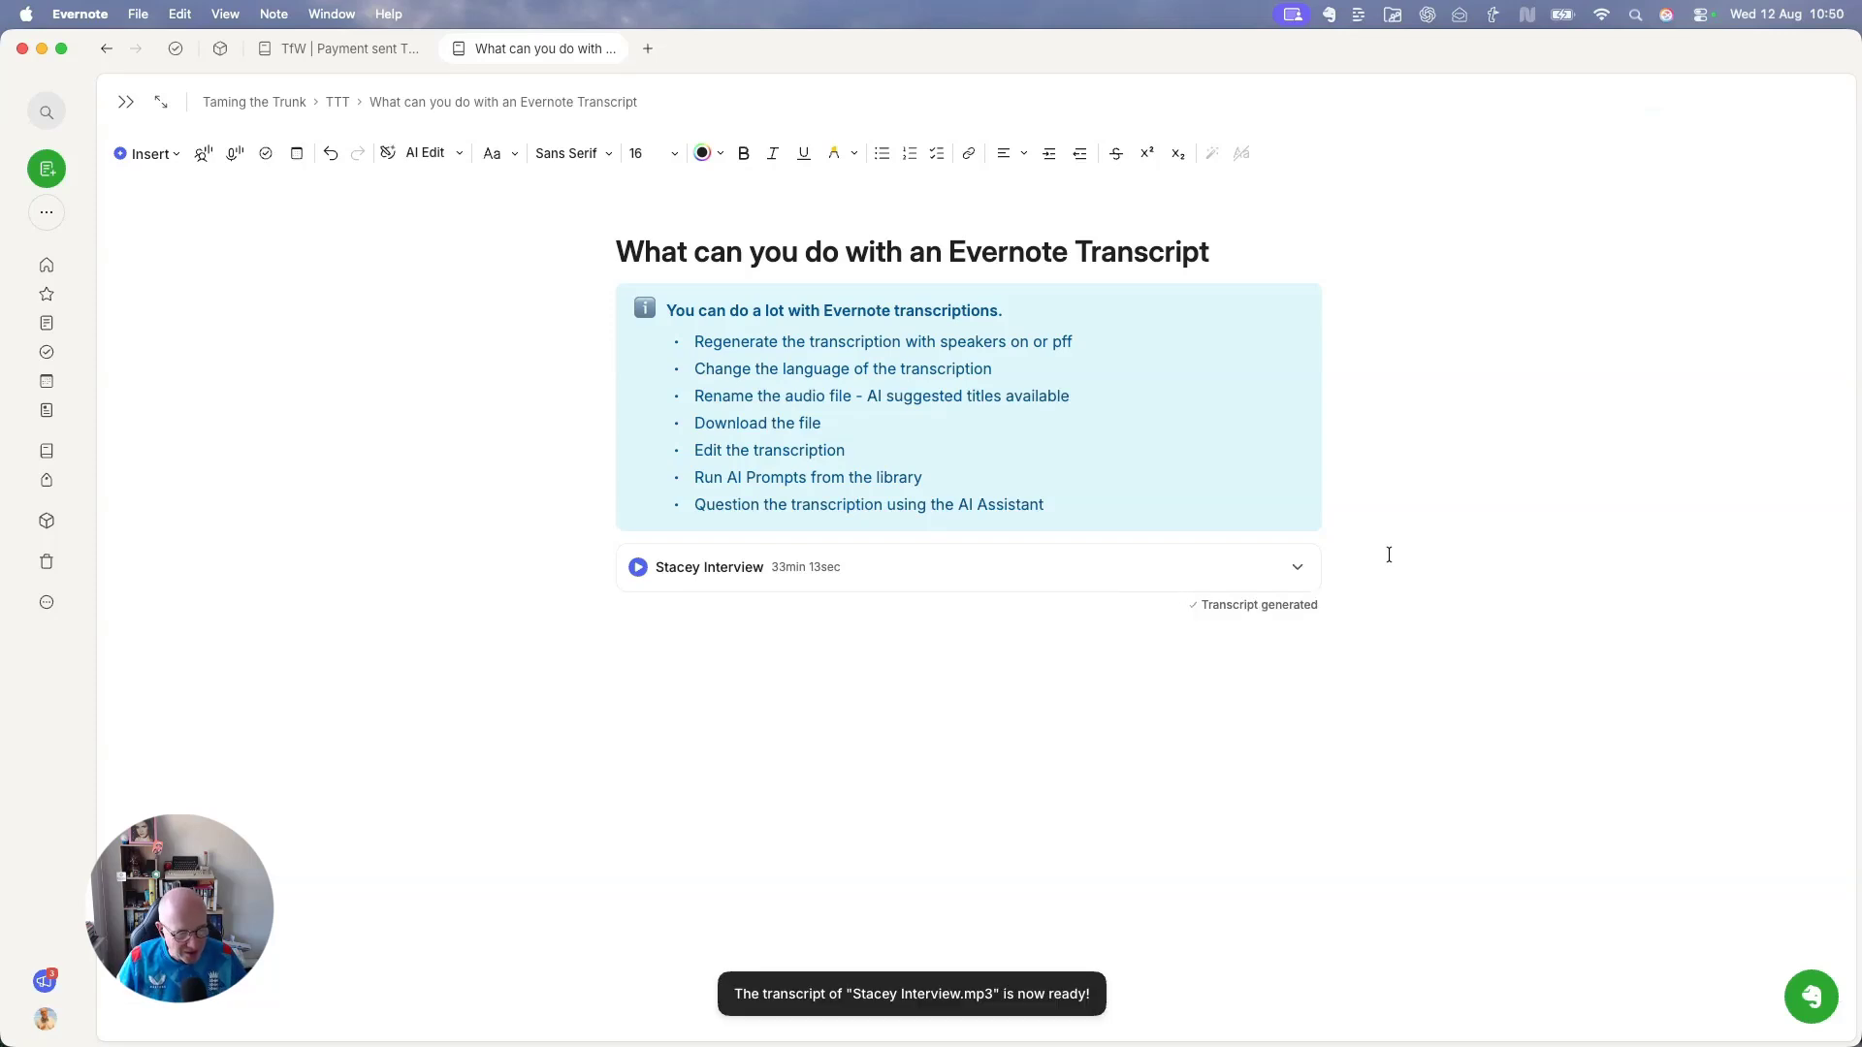
Open the regenerated transcript and replace the Speaker 1 label with the interviewer's first name.
left_click(1297, 569)
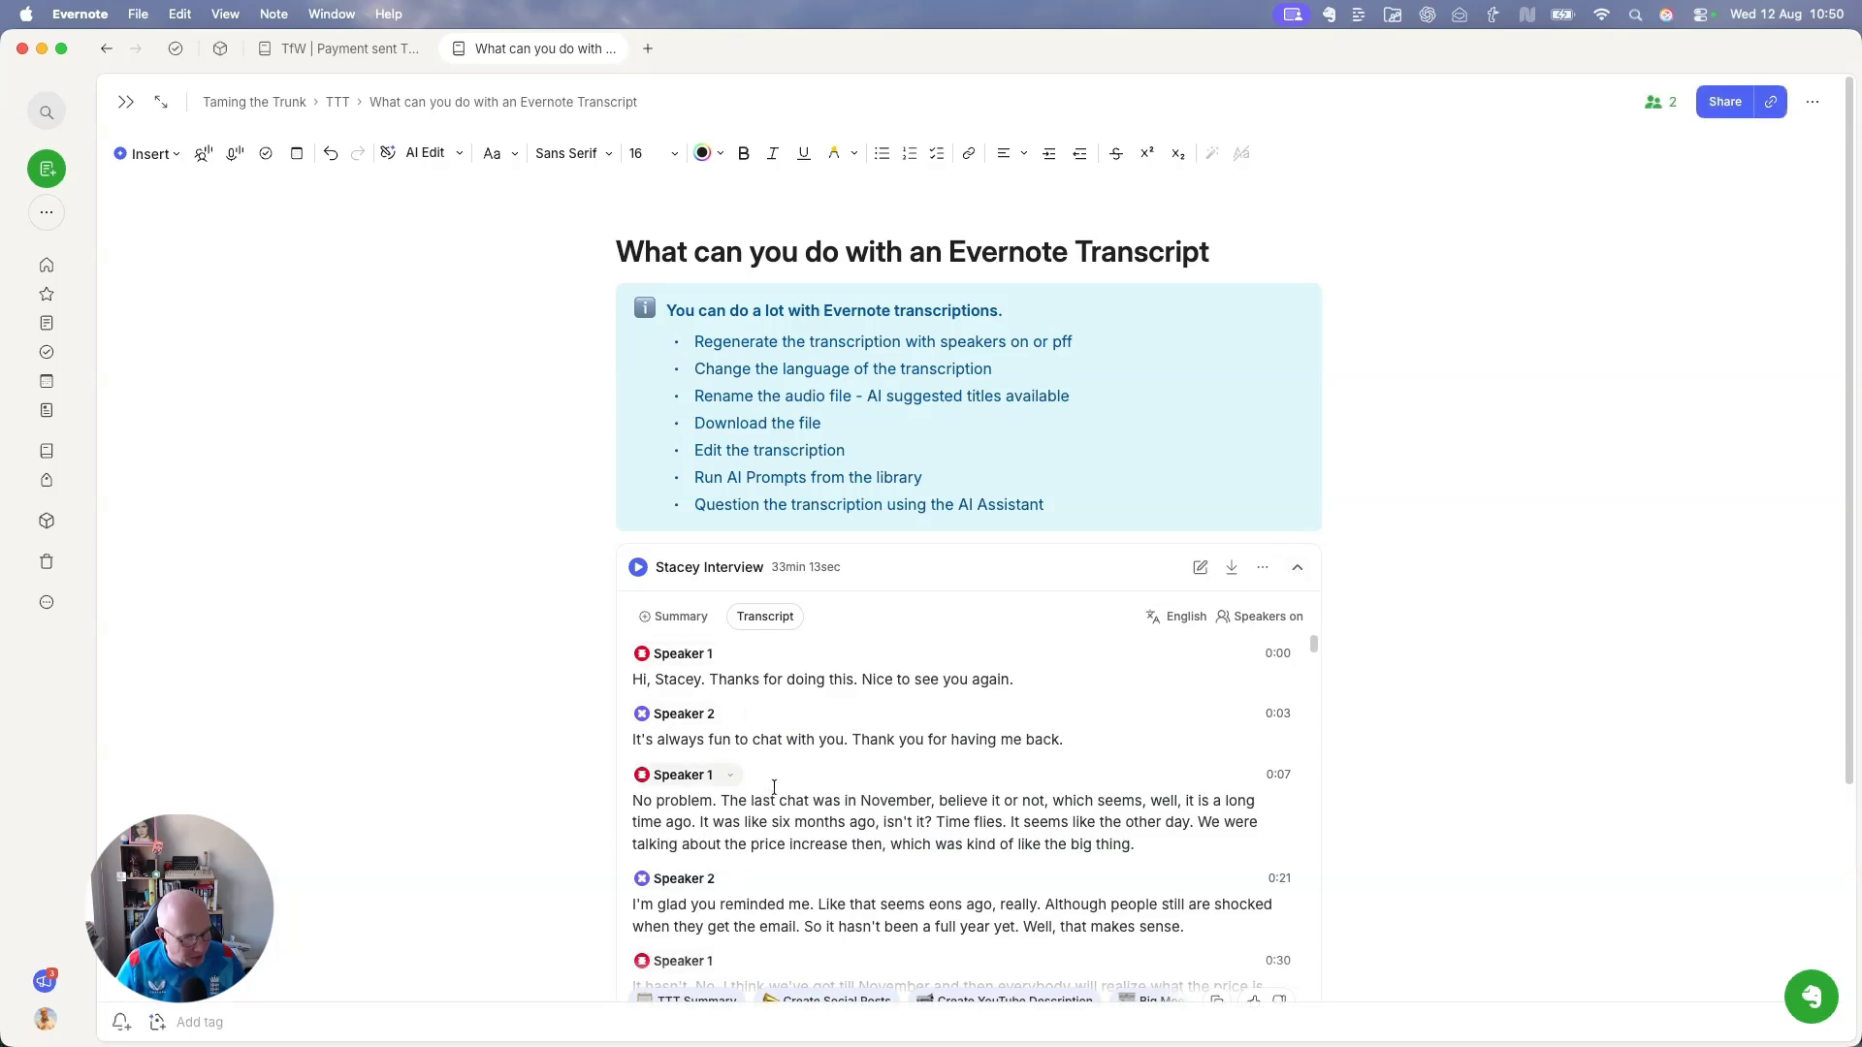
scroll(780, 868, "down", 3)
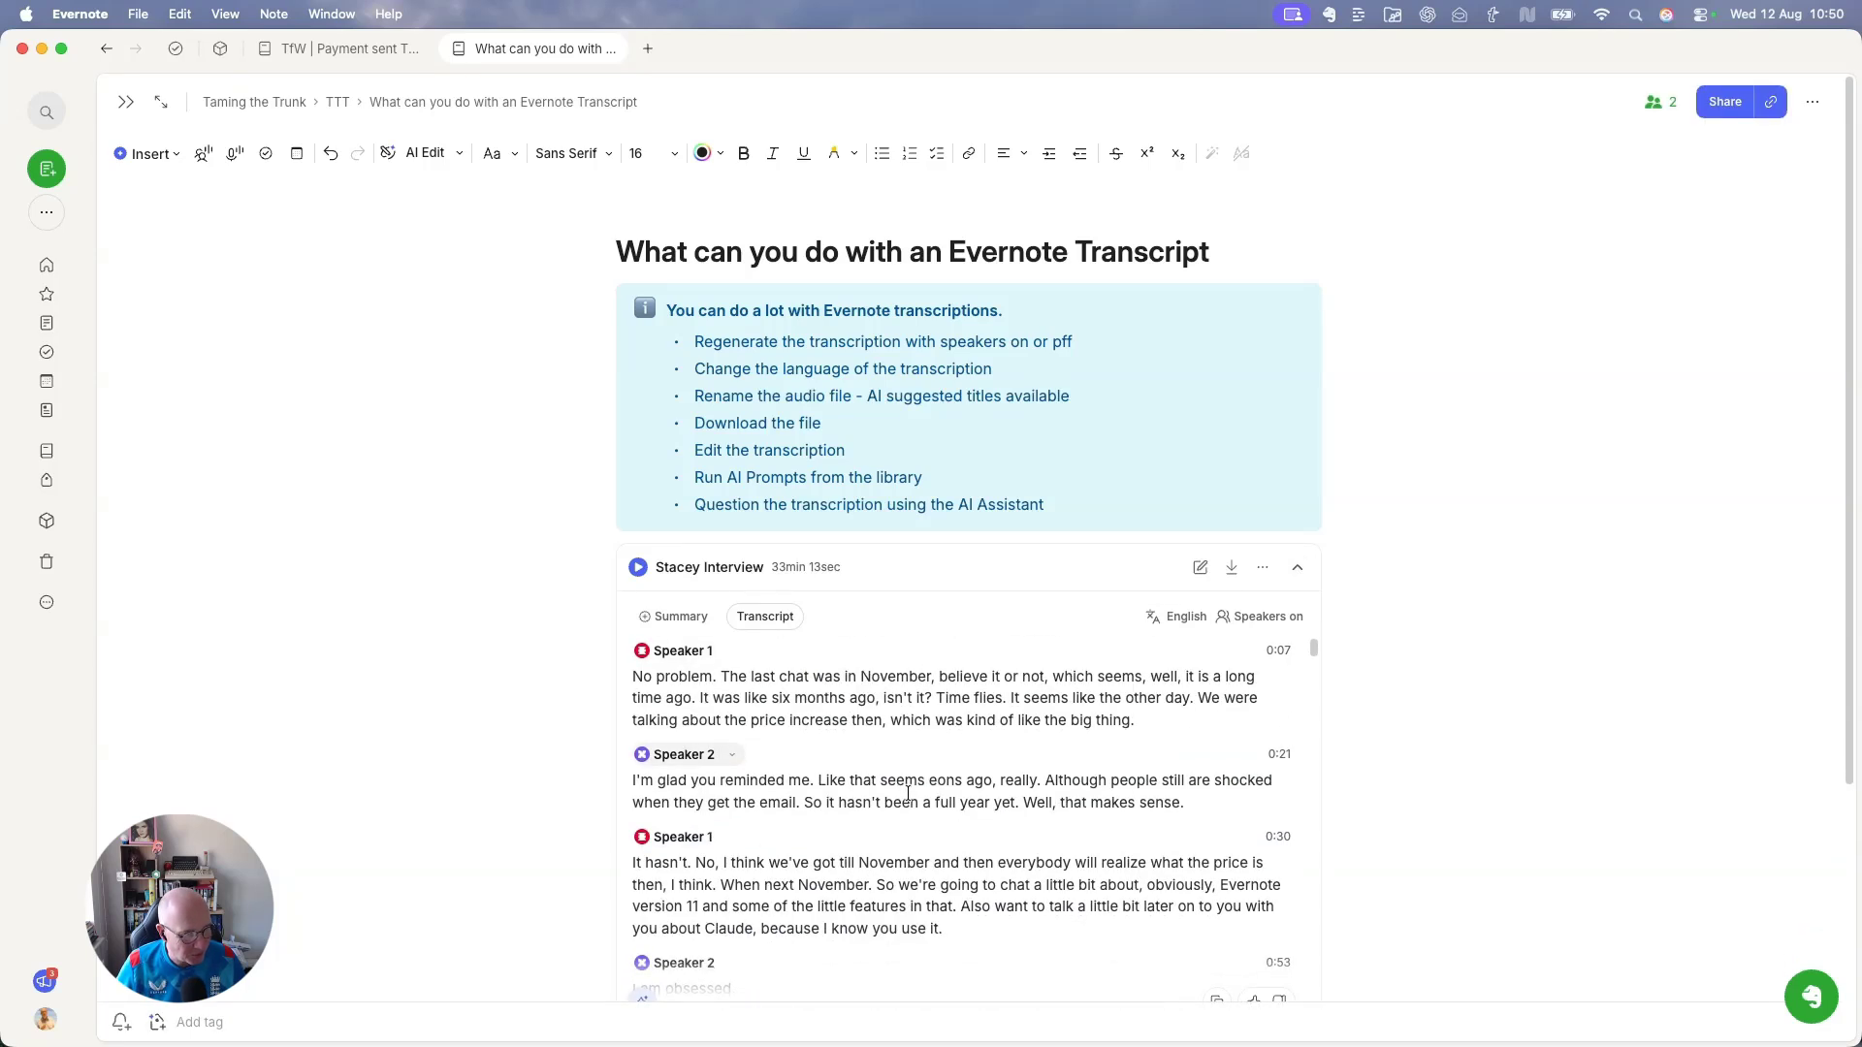
scroll(873, 814, "up", 3)
double_click(684, 656)
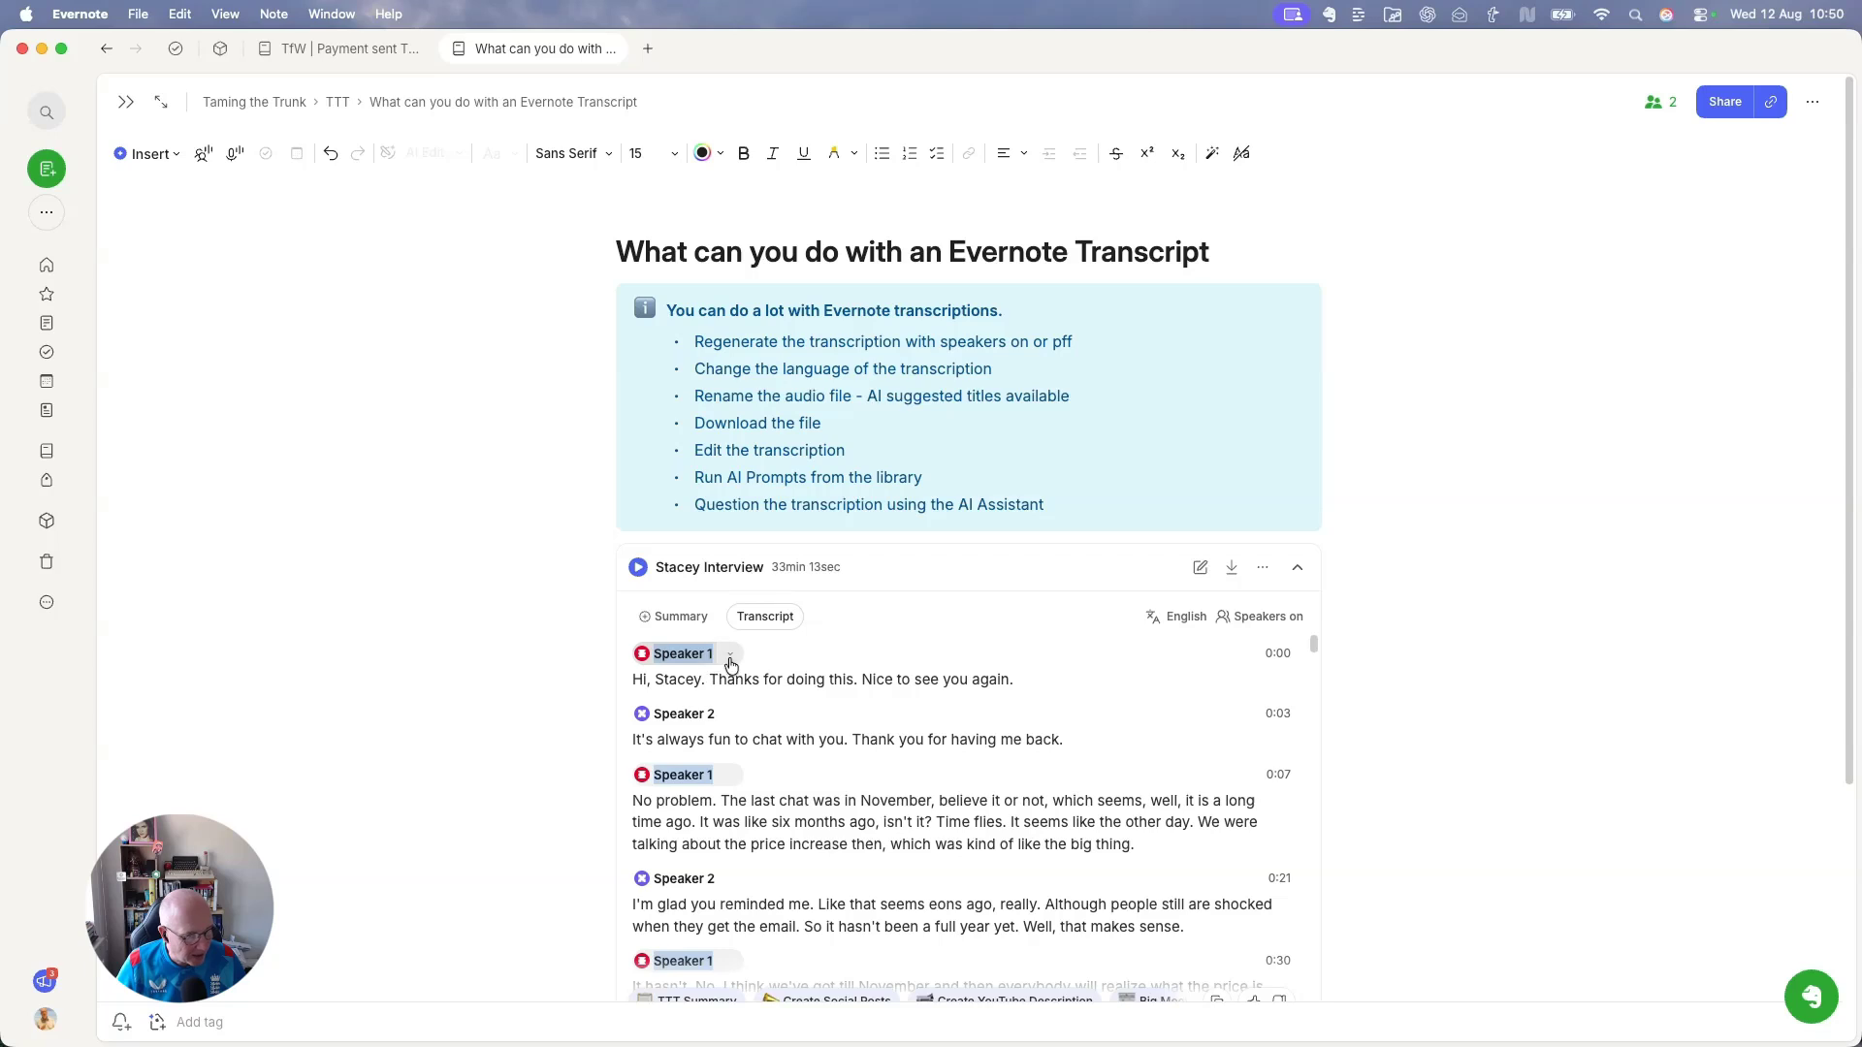
type("JOn")
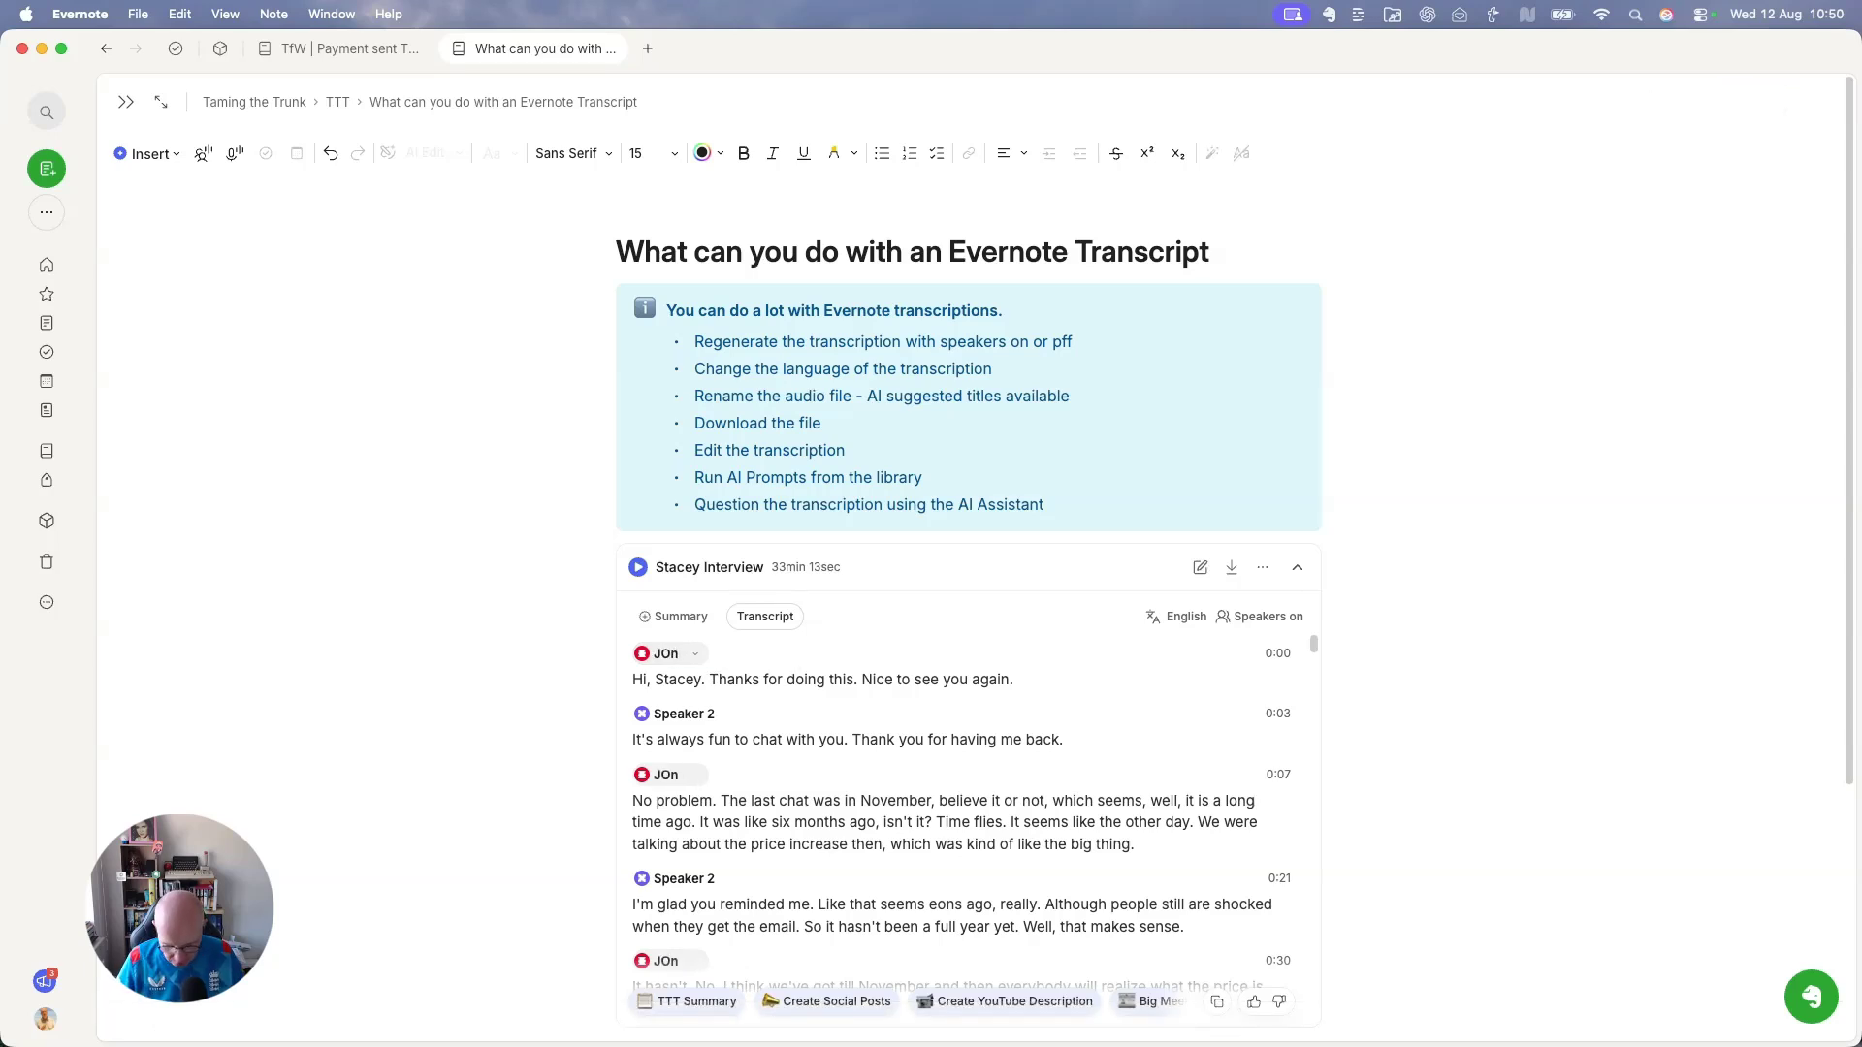
key("BackSpace")
key("BackSpace")
type("on")
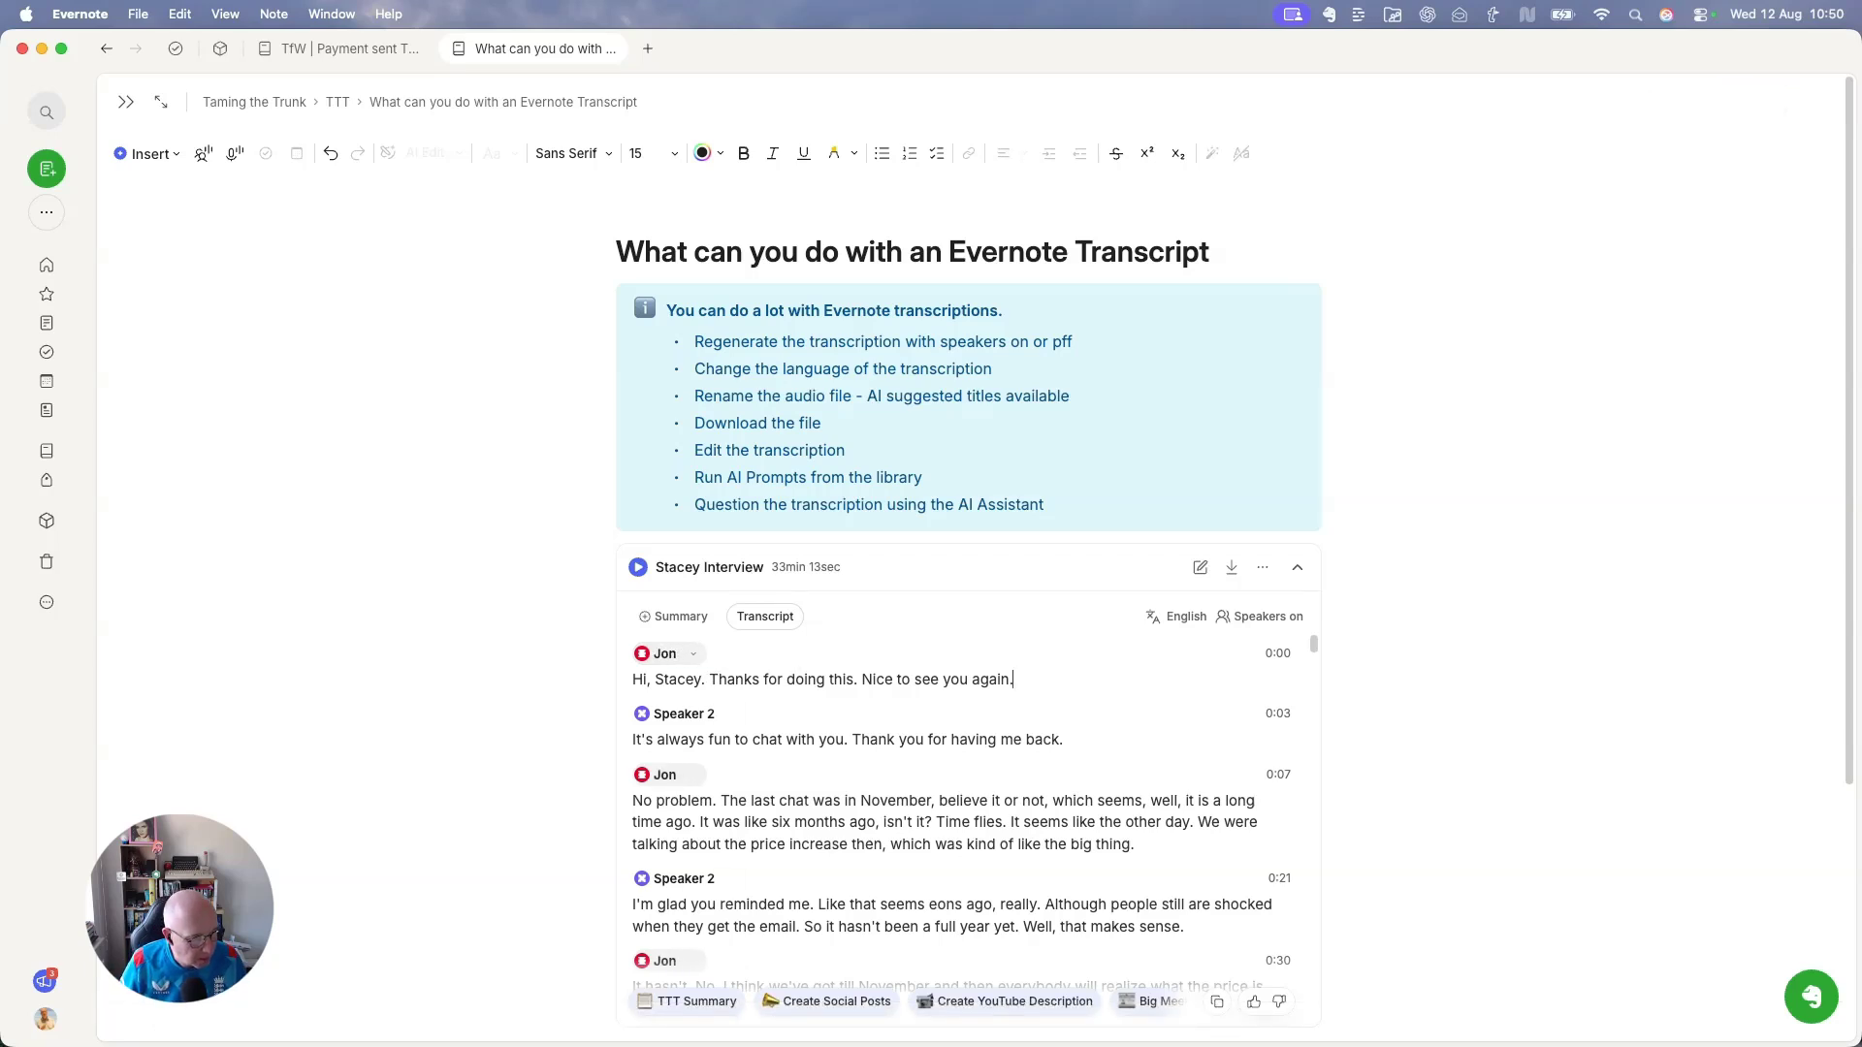
key("Tab")
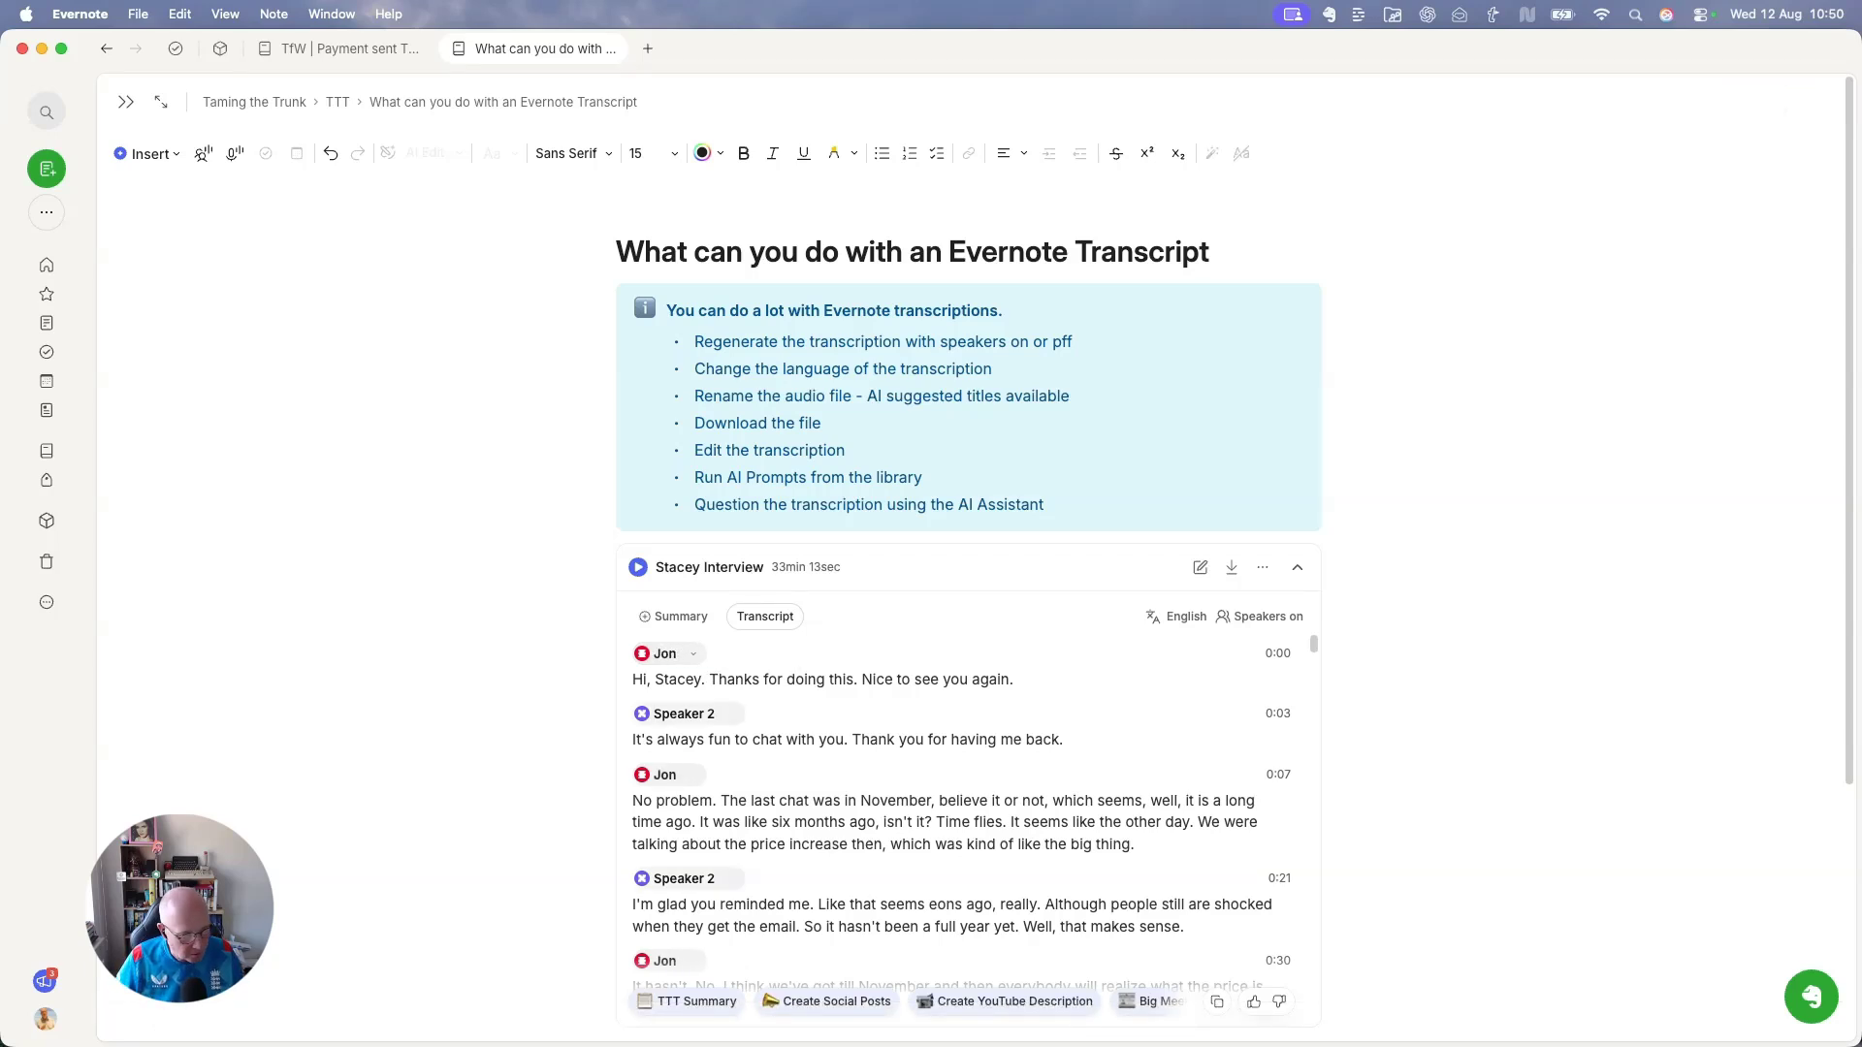
Replace the Speaker 2 label with the interviewee's first name and check the labels through the transcript.
triple_click(687, 724)
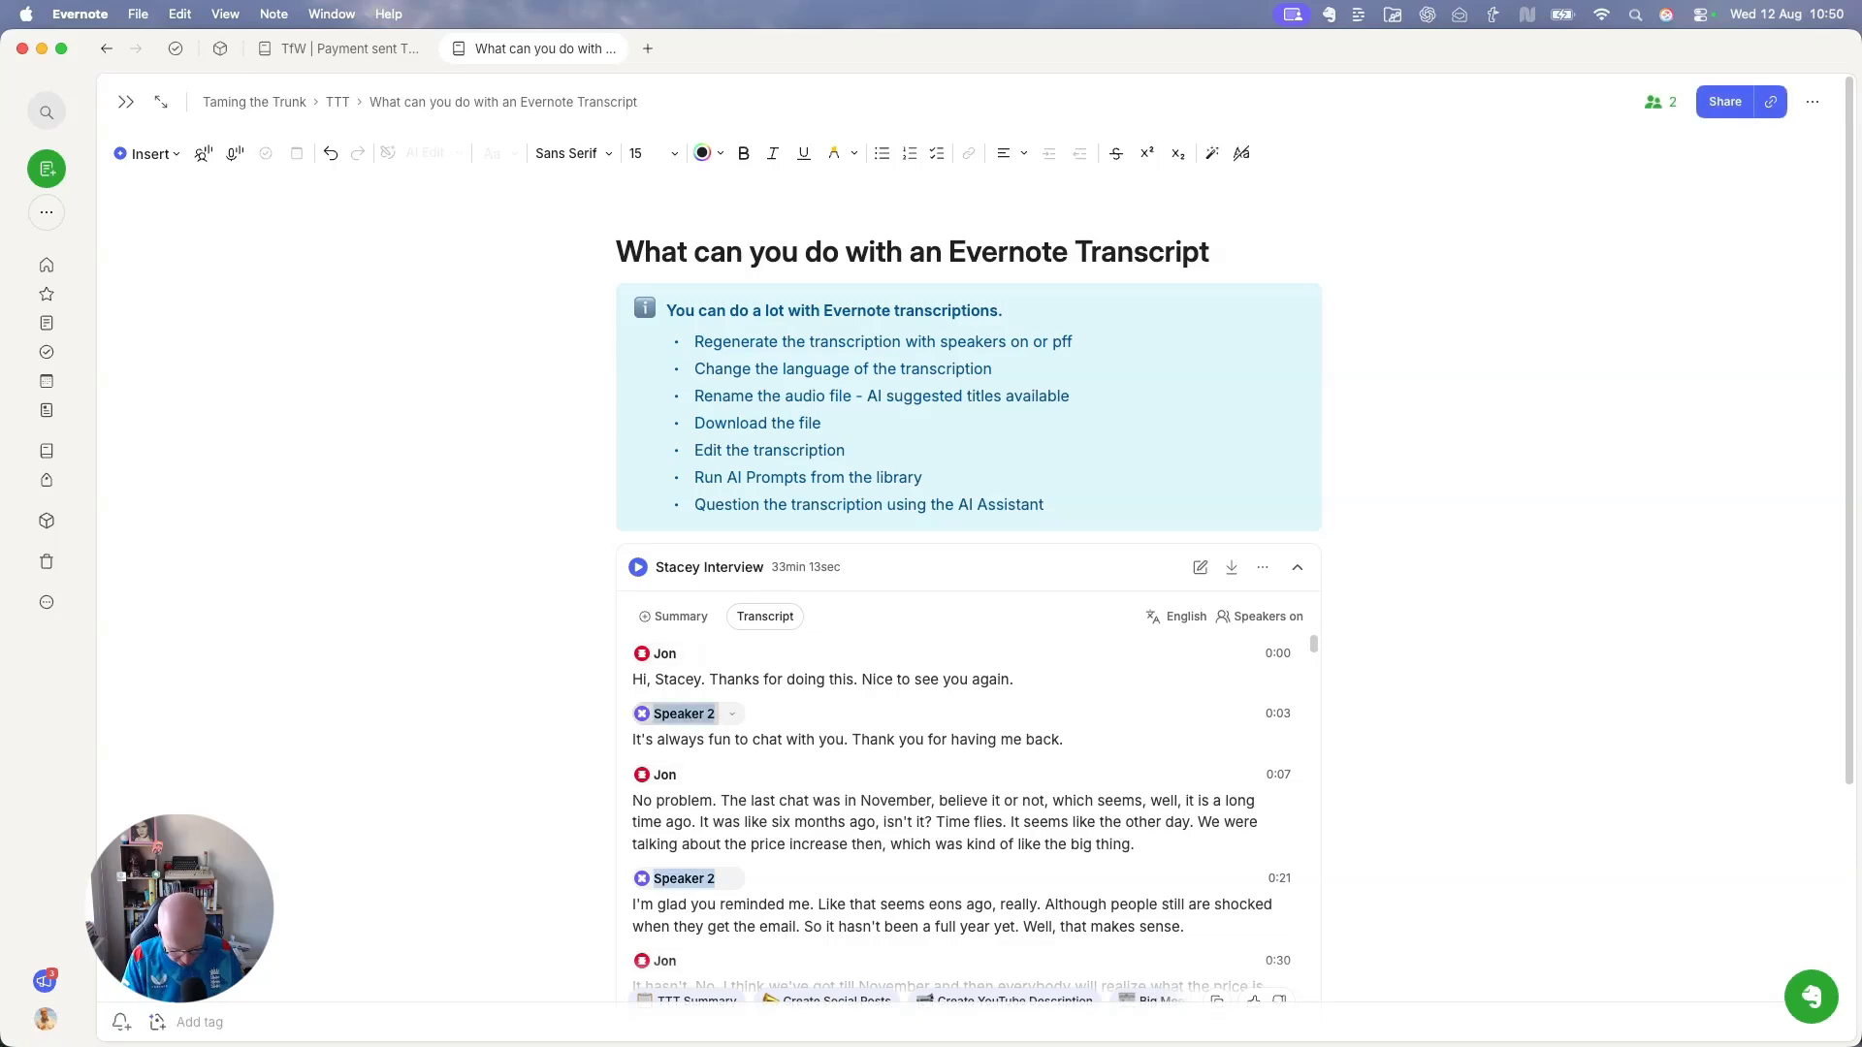
type("Stacey")
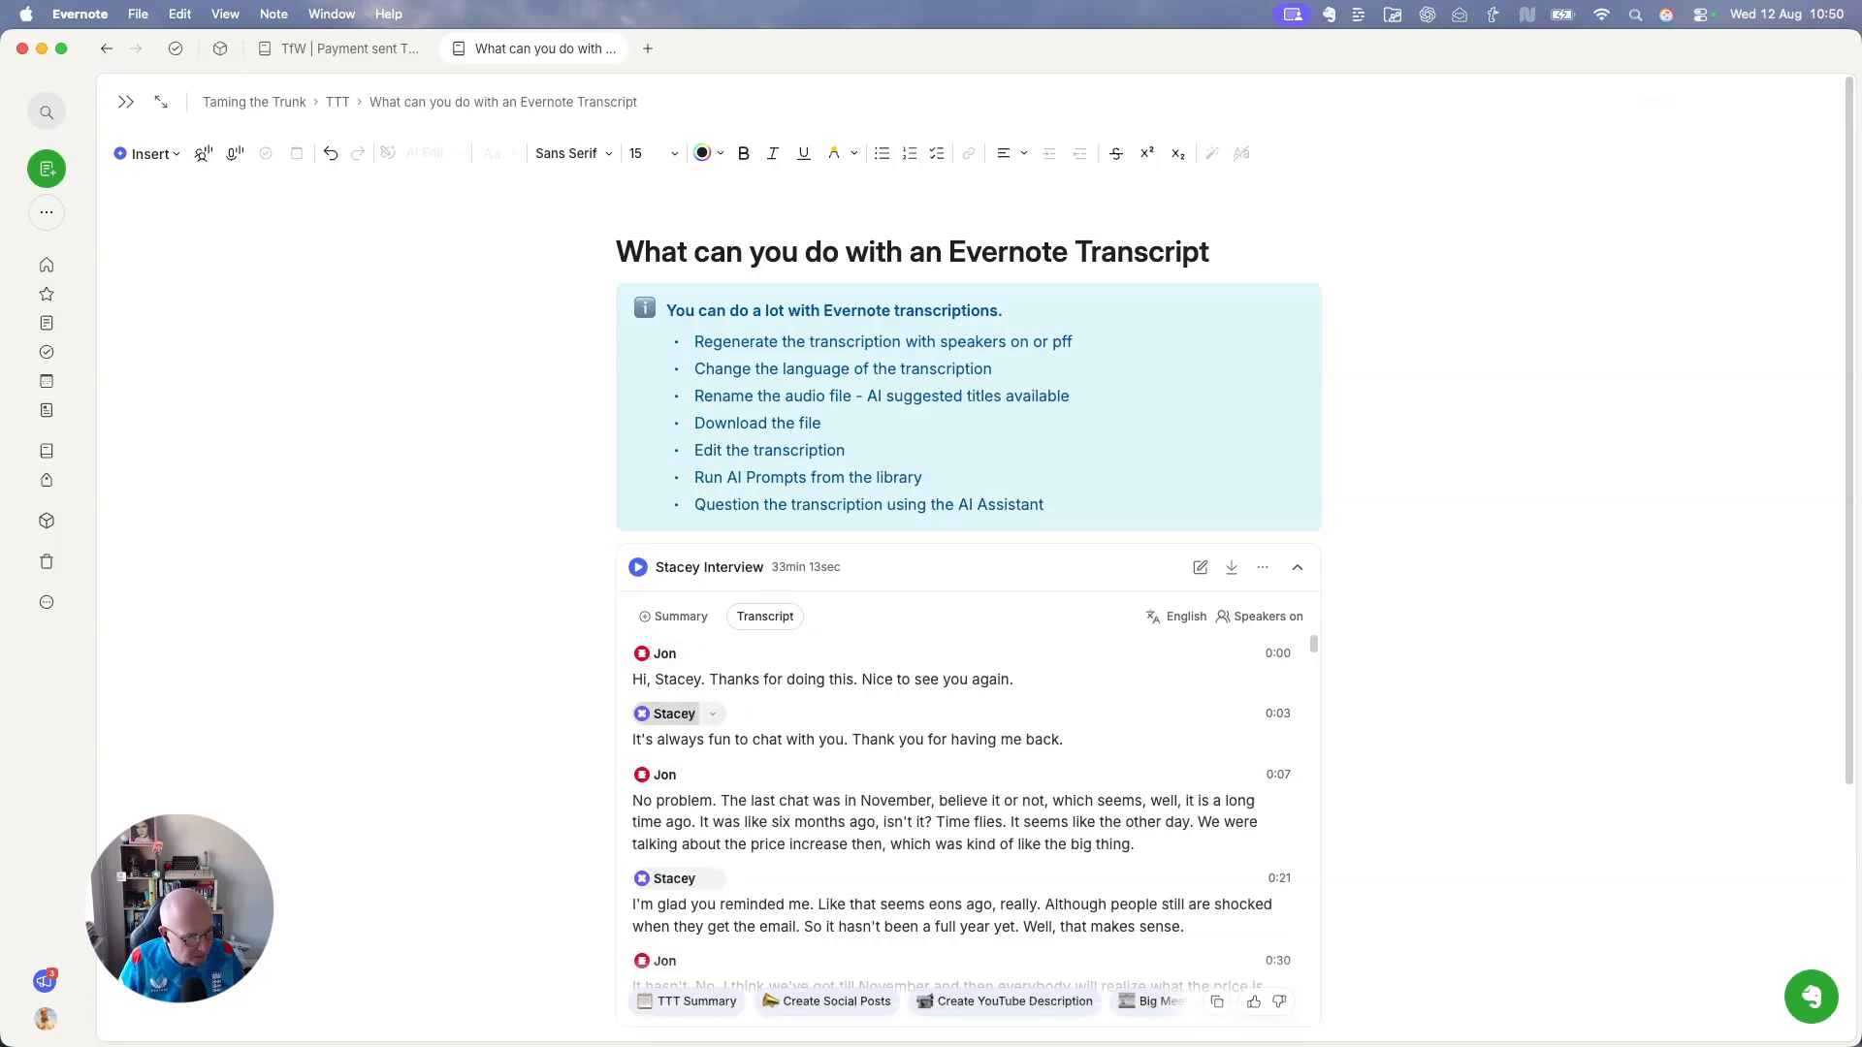
scroll(781, 734, "down", 5)
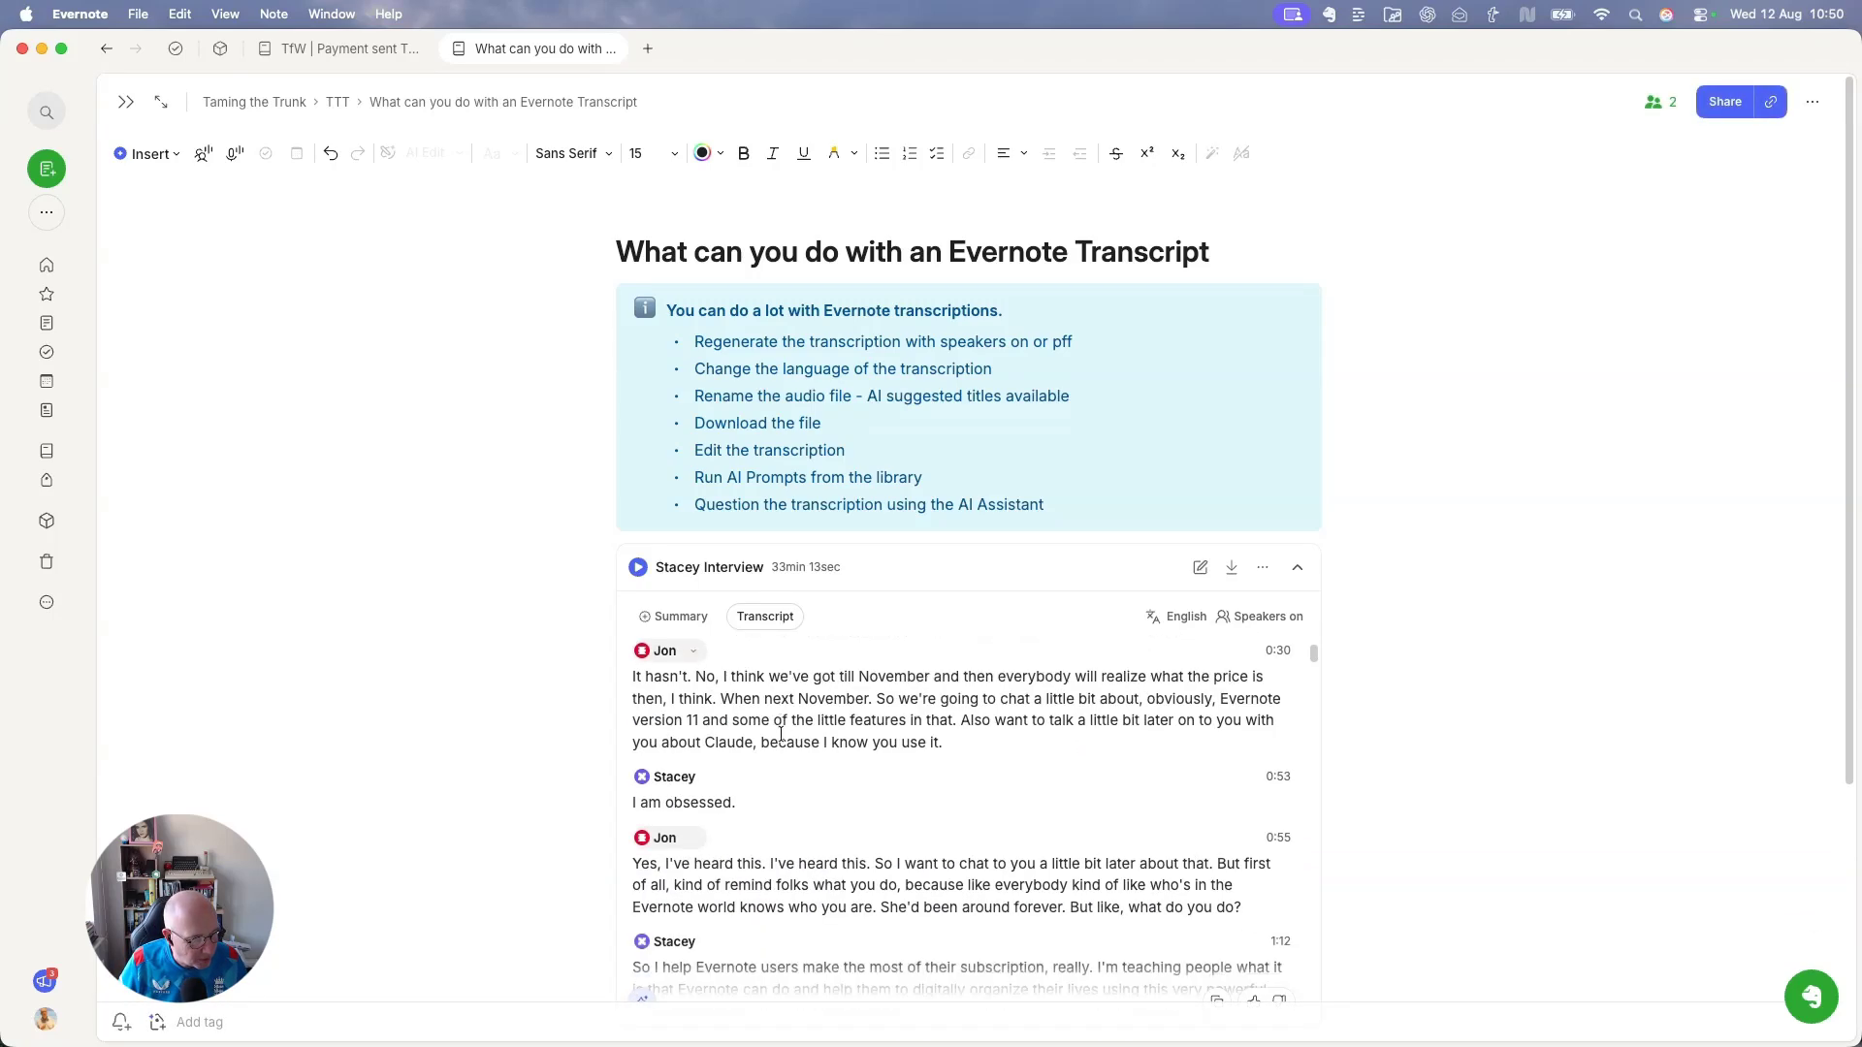
scroll(780, 734, "down", 10)
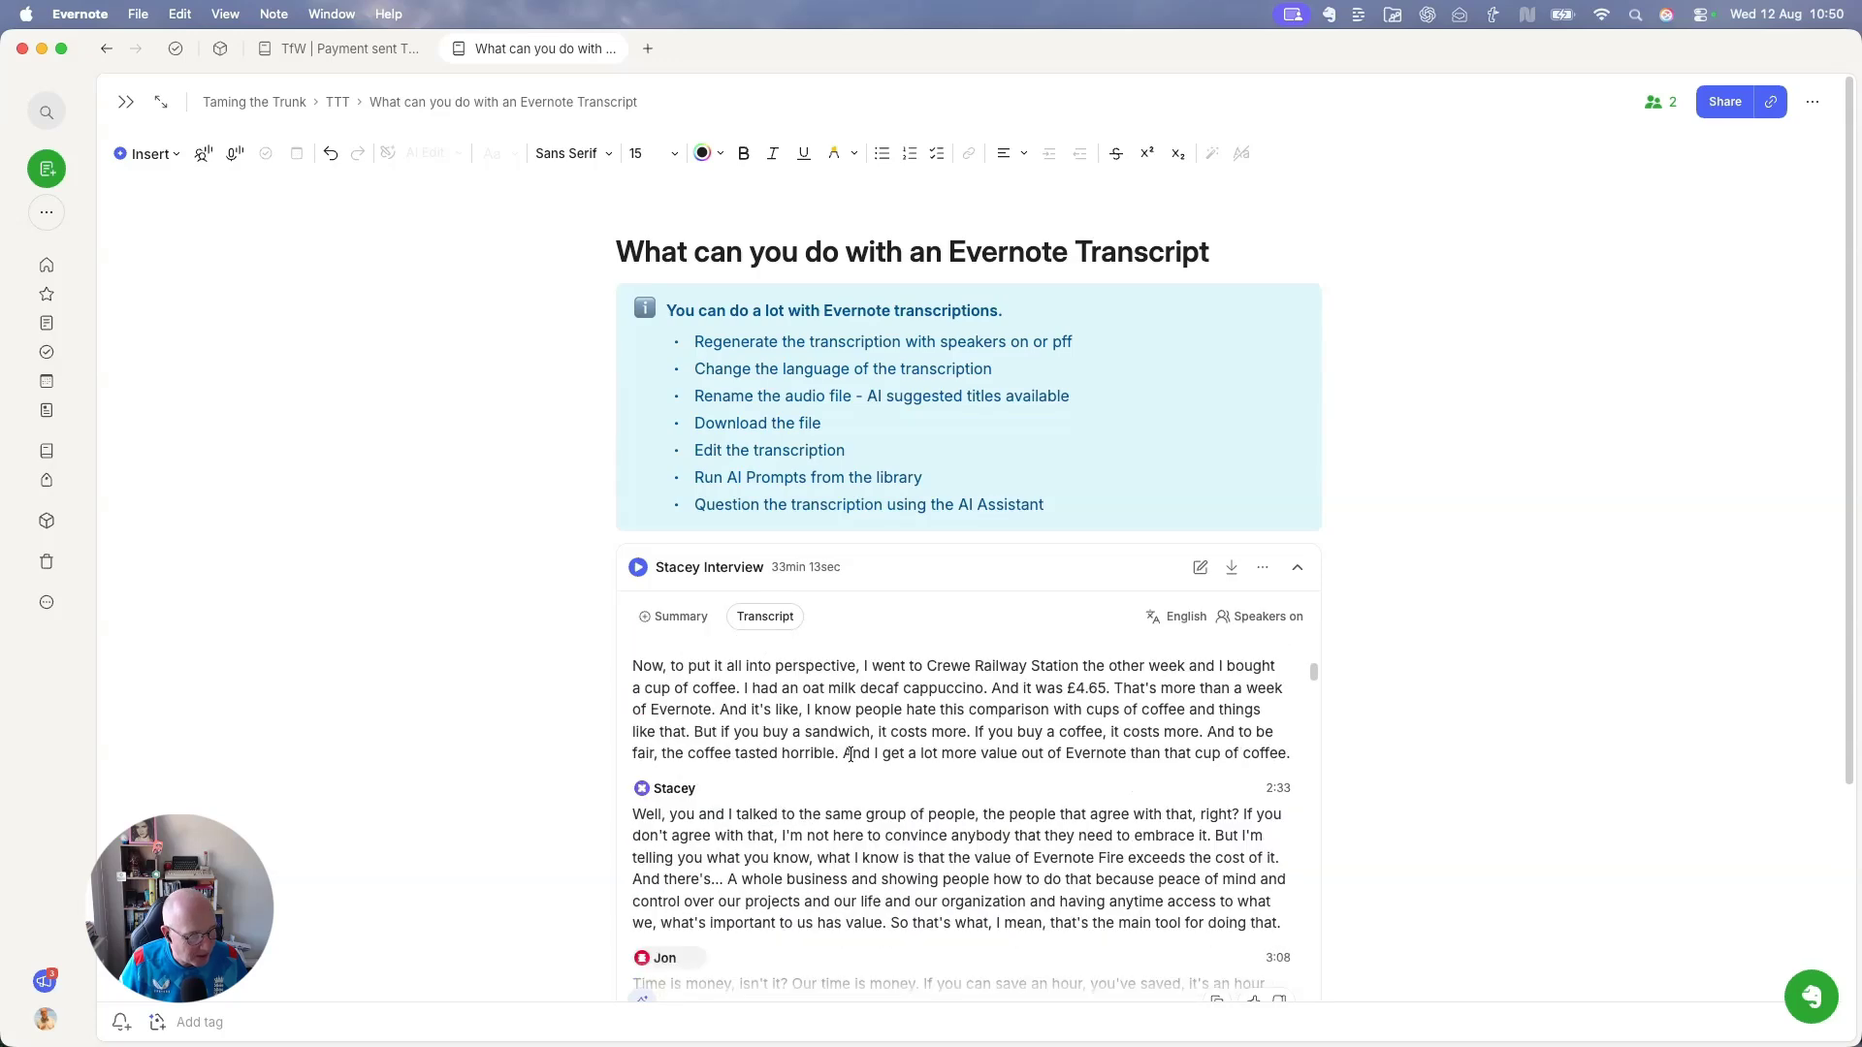
scroll(851, 755, "down", 3)
scroll(858, 755, "up", 15)
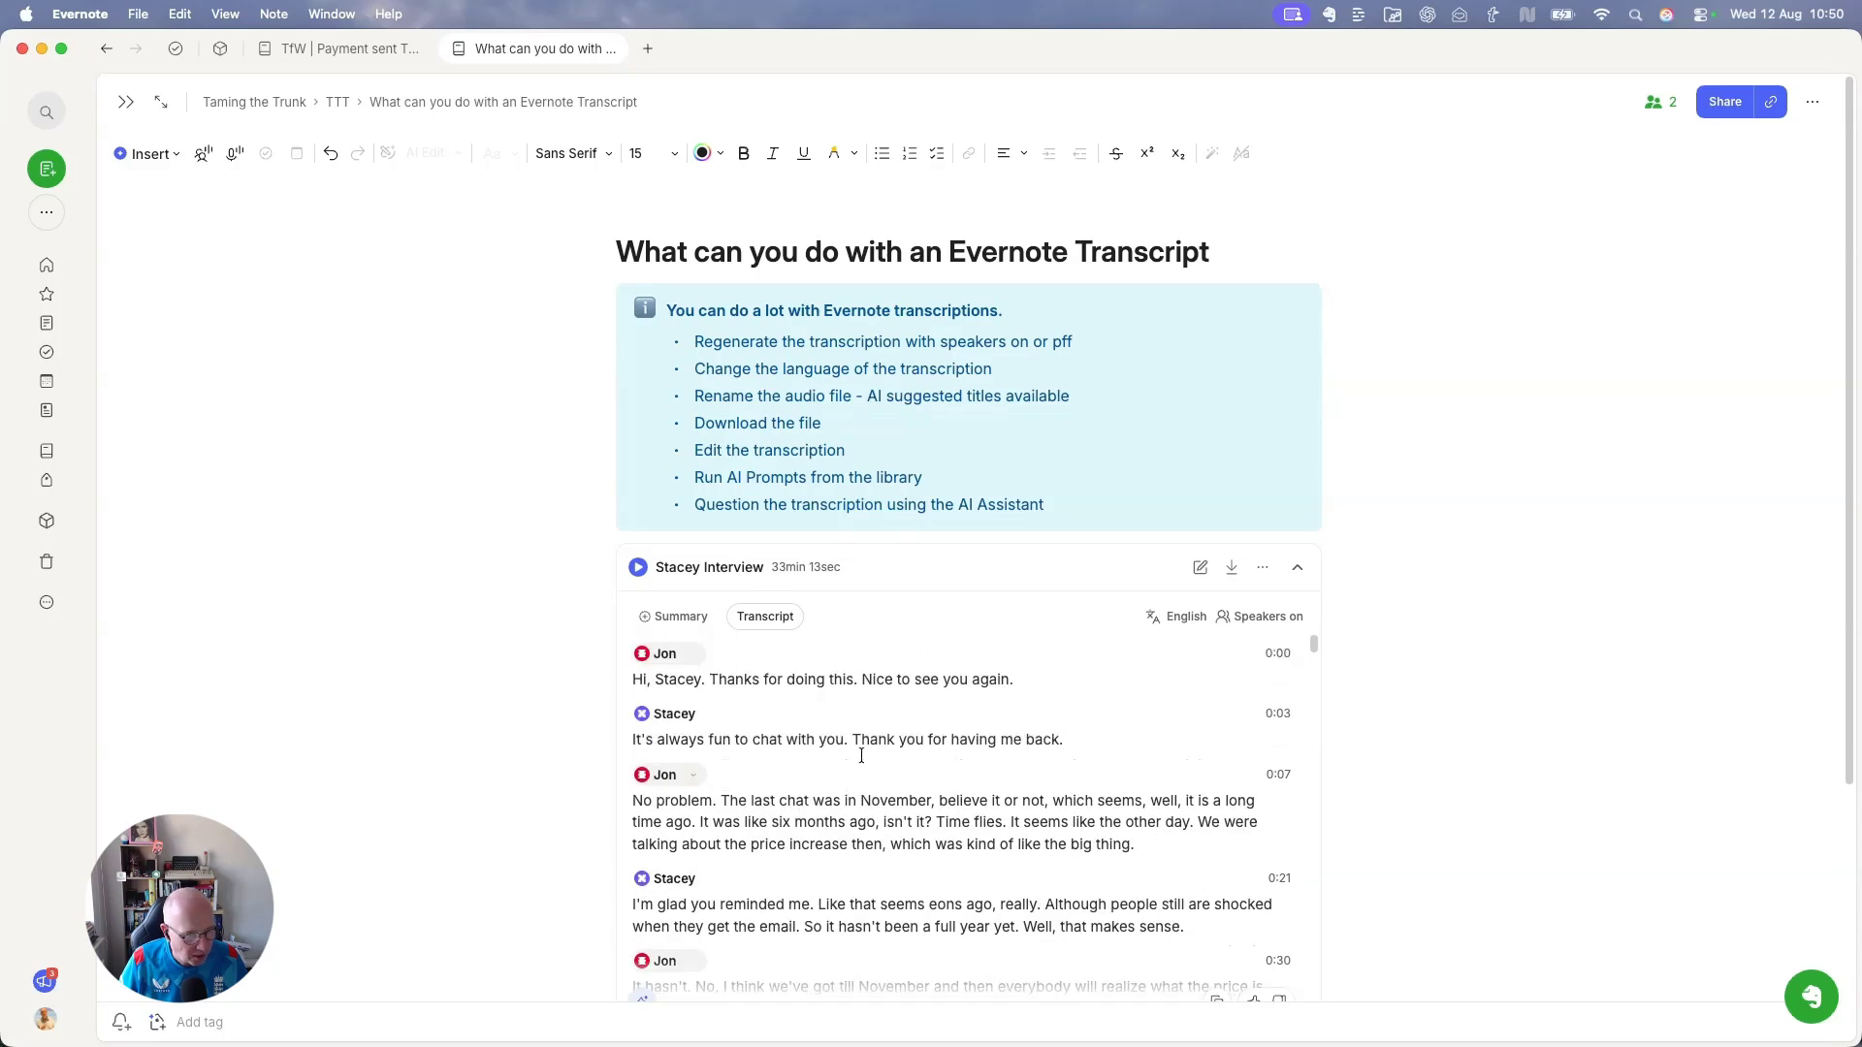
Review the language and time range options for regenerating the transcription, and leave without regenerating it.
scroll(1367, 589, "down", 1)
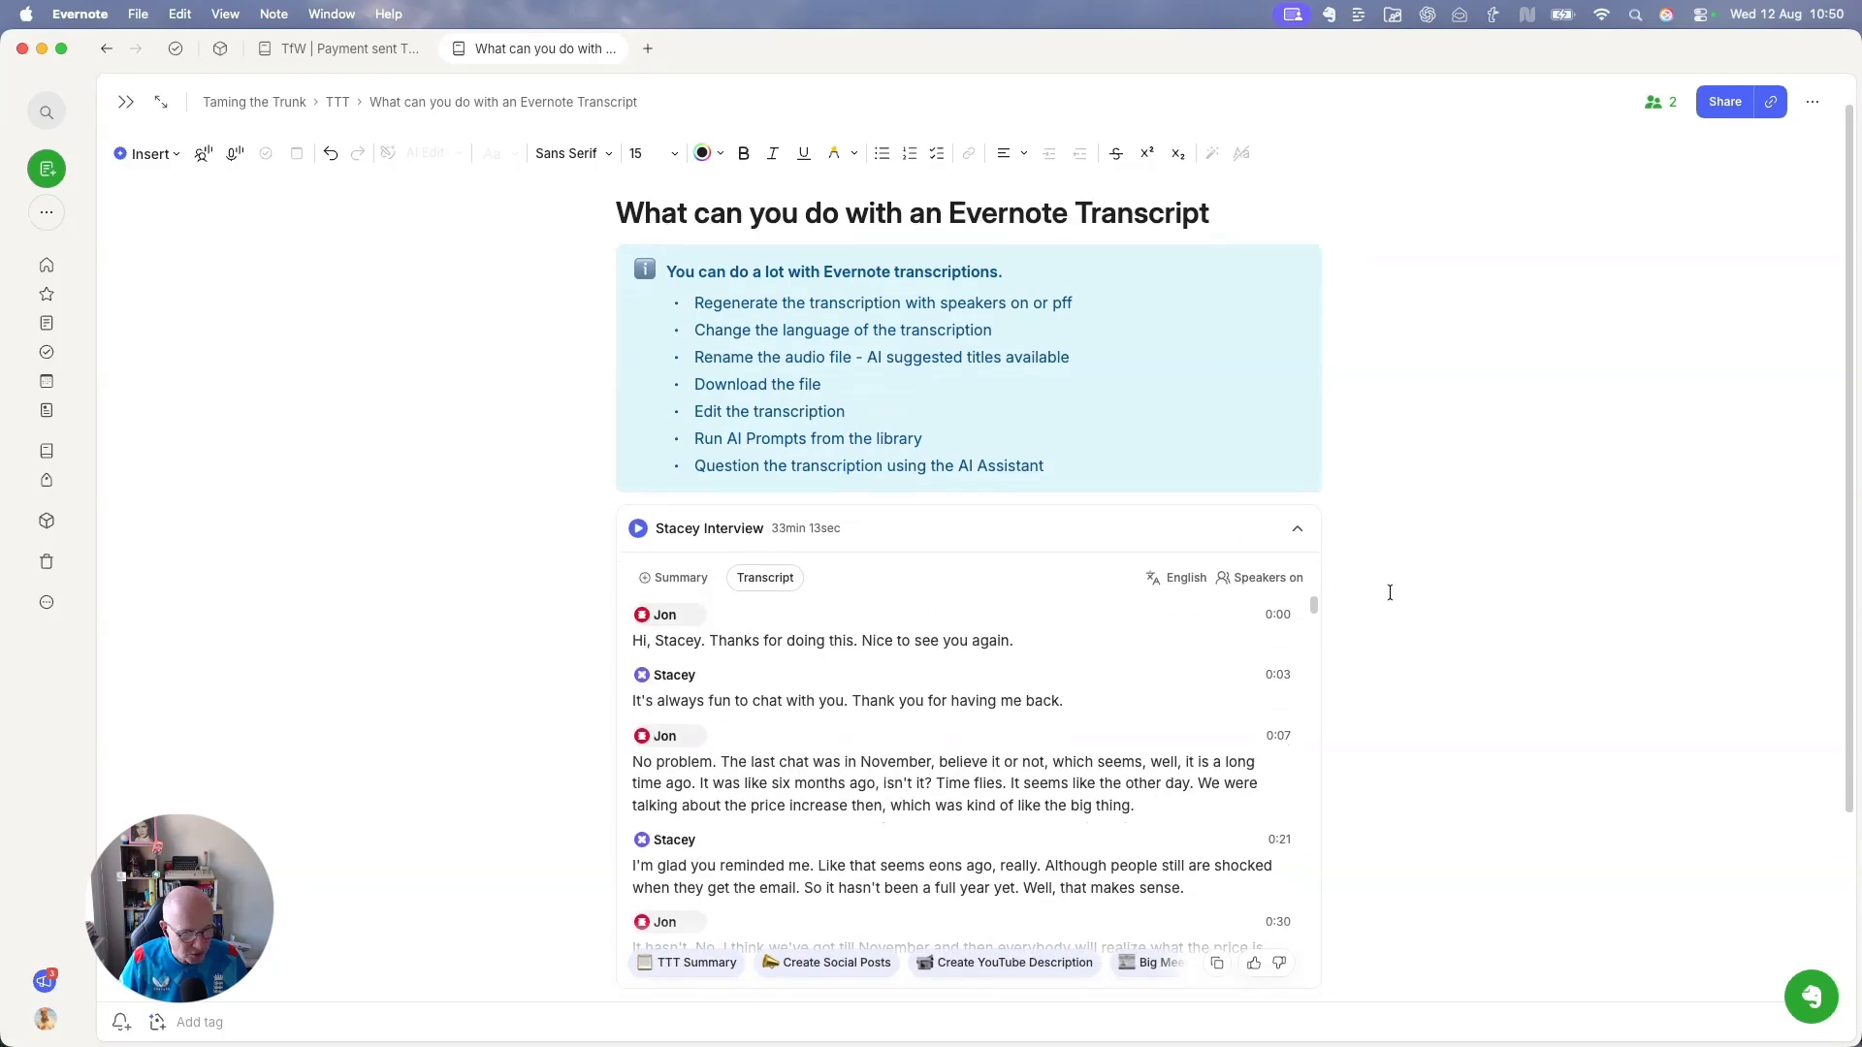
scroll(1389, 592, "down", 1)
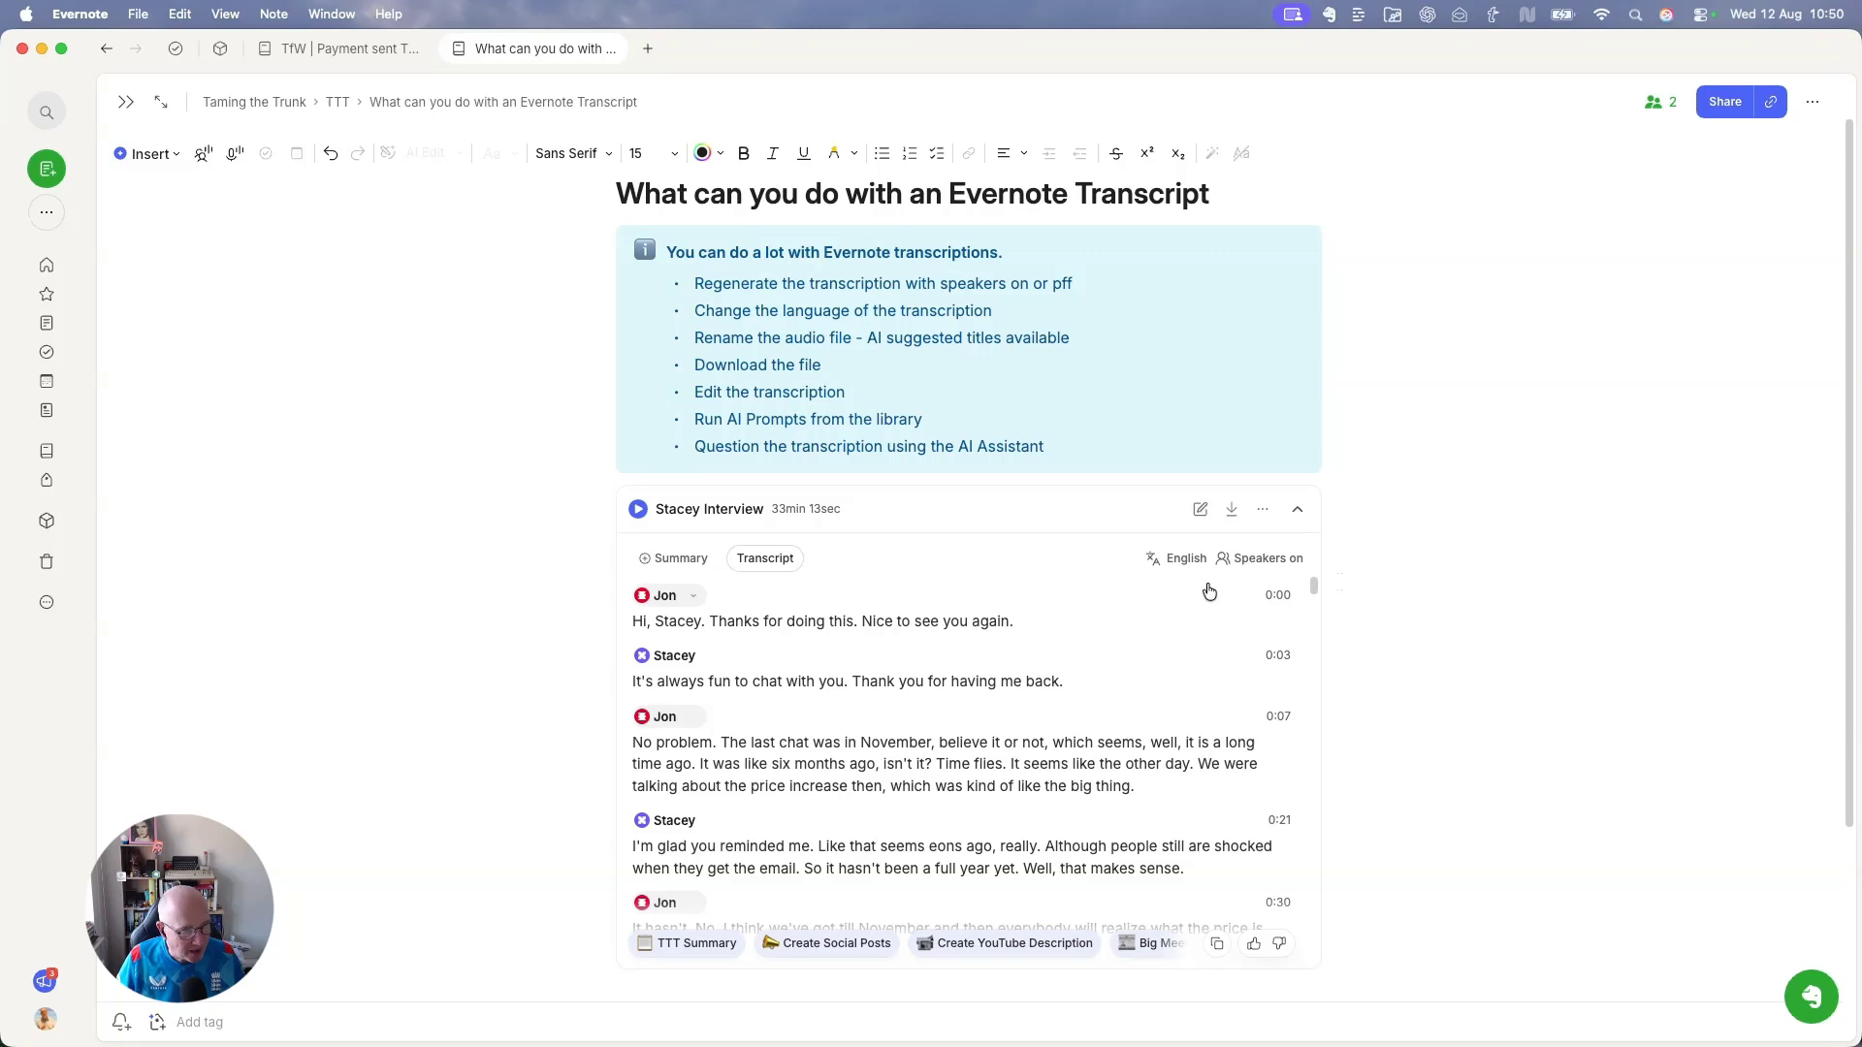
left_click(1185, 562)
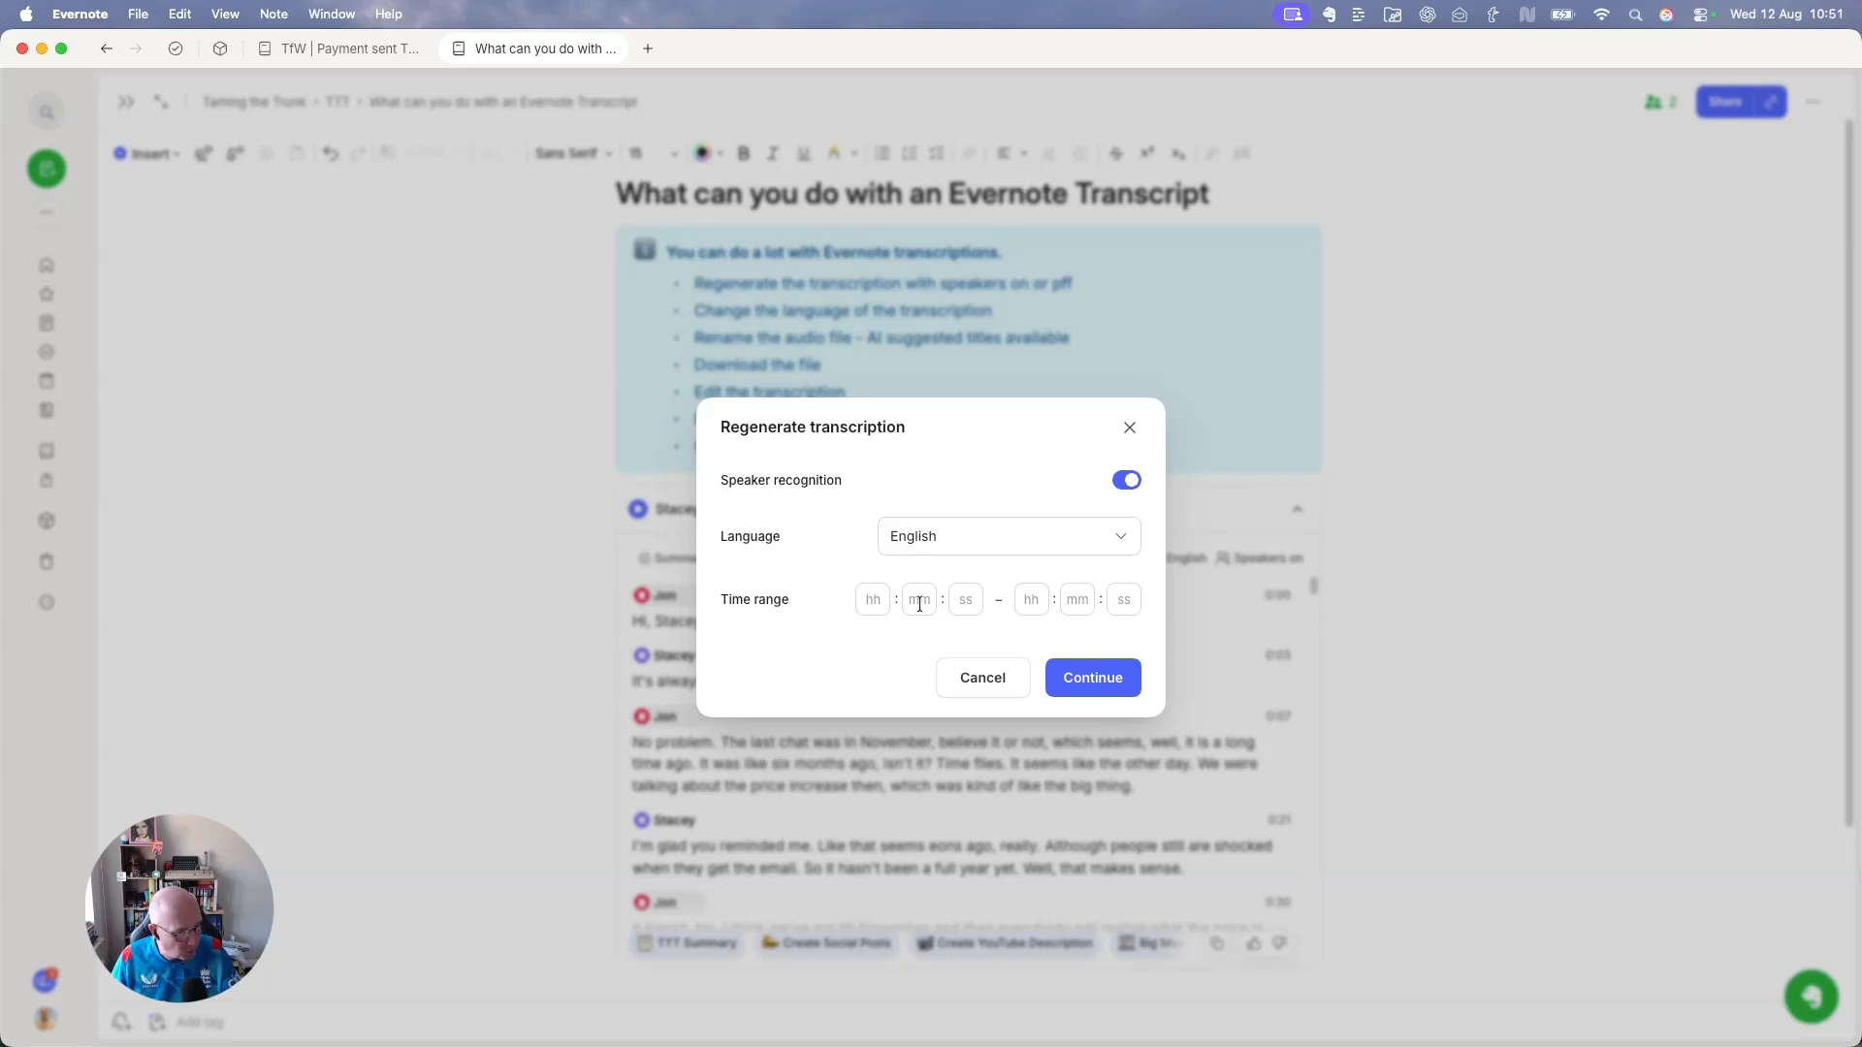
left_click(970, 676)
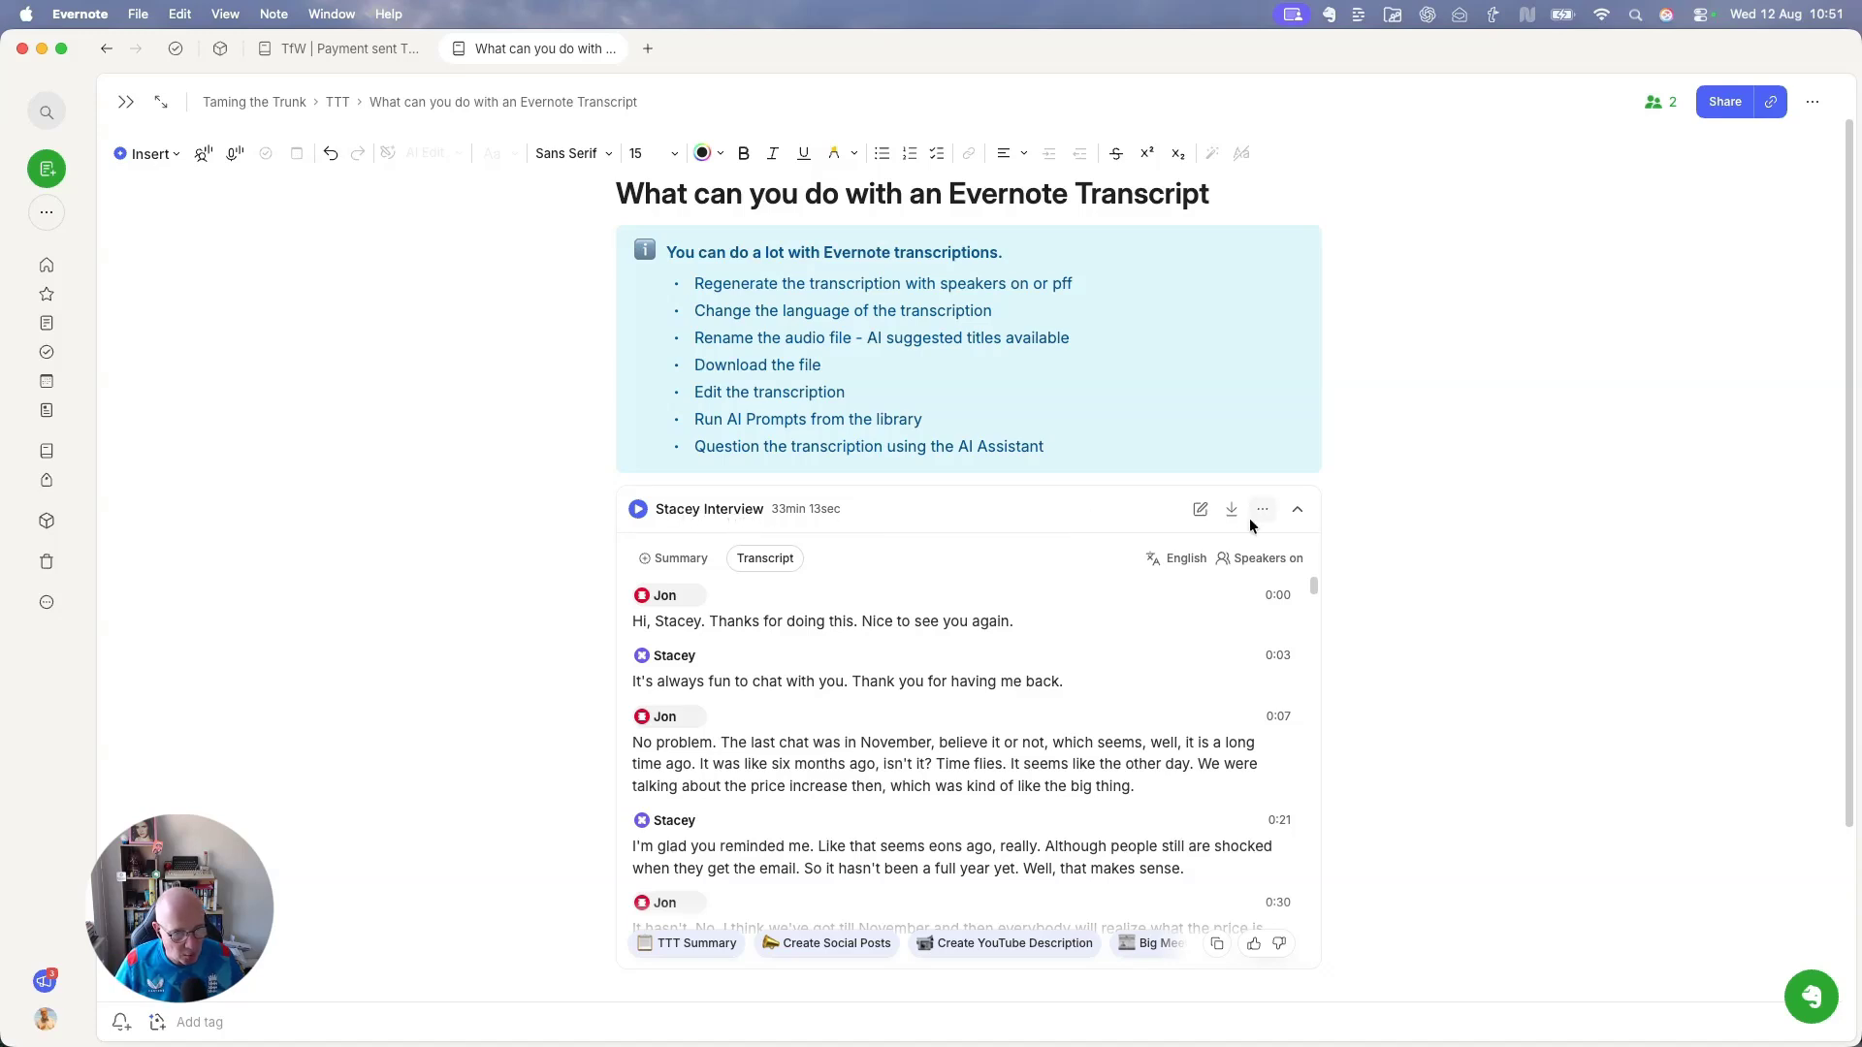
Rename the audio file with the suggested smart title "Evernote Version 11 Features and Insights".
left_click(1200, 511)
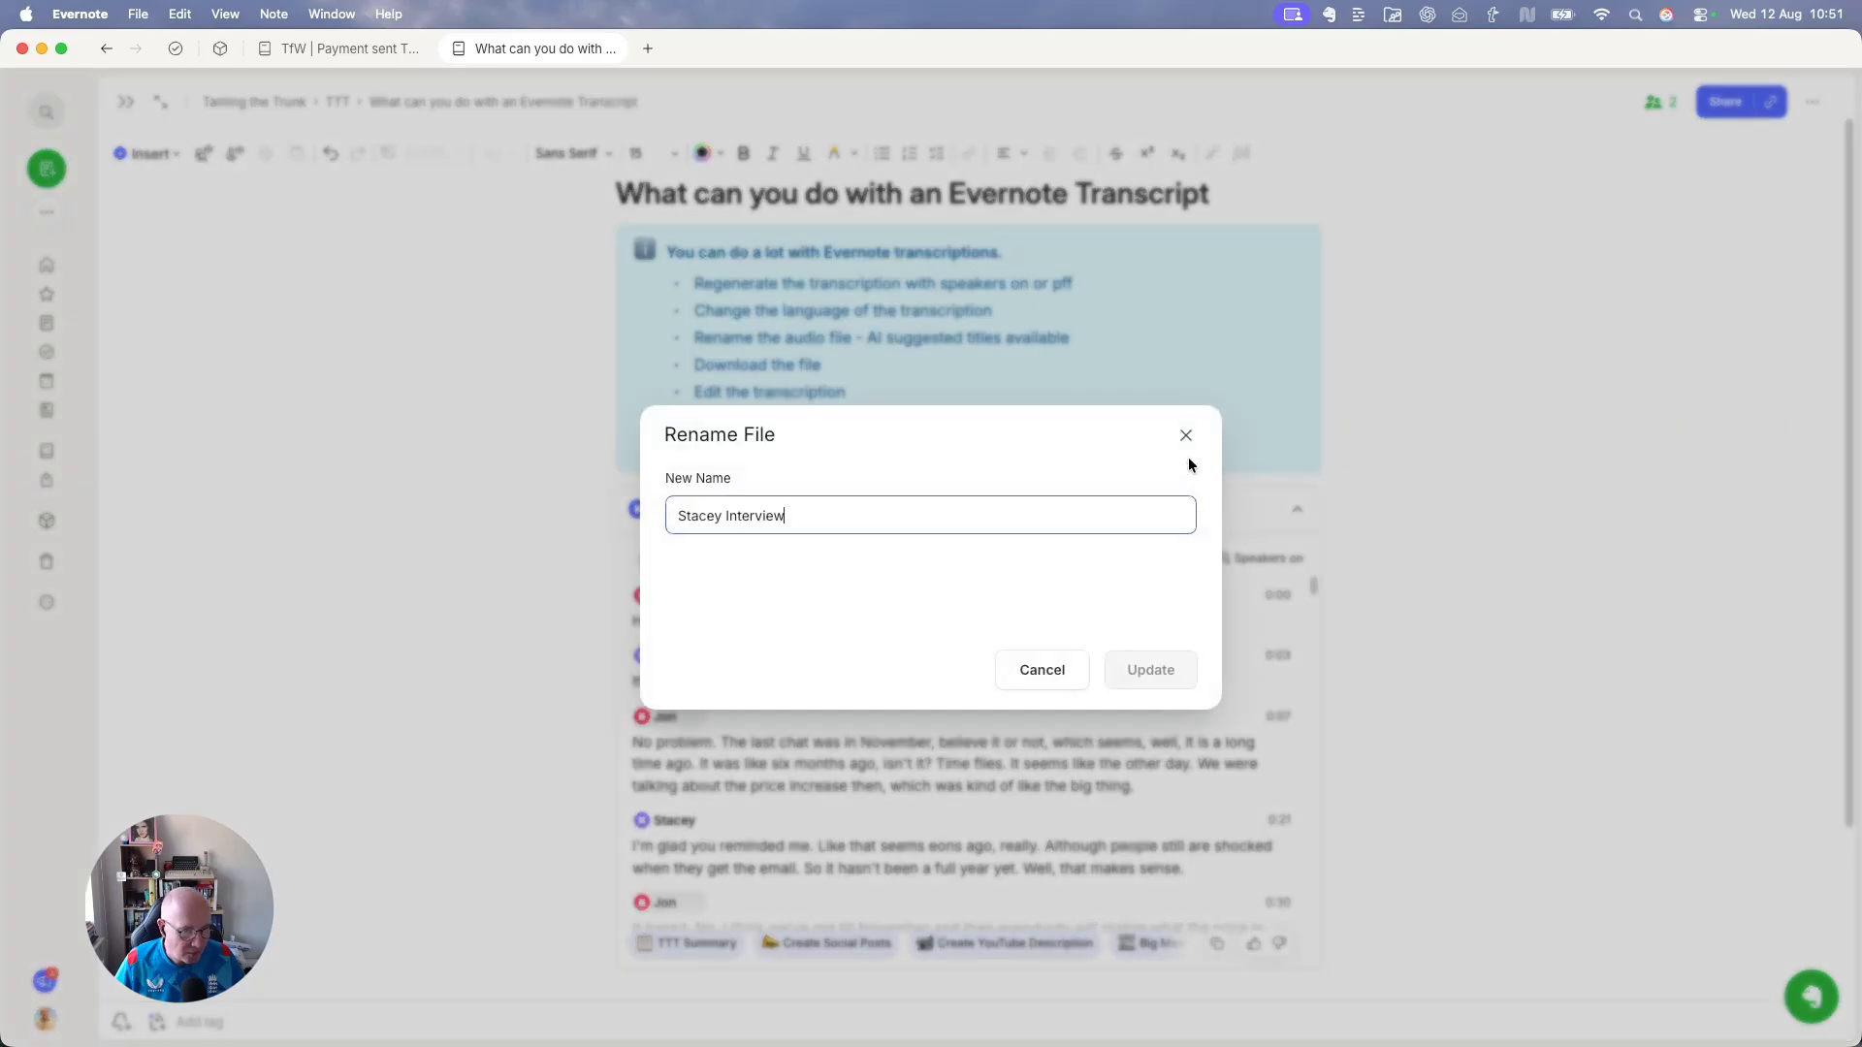
left_click(1183, 434)
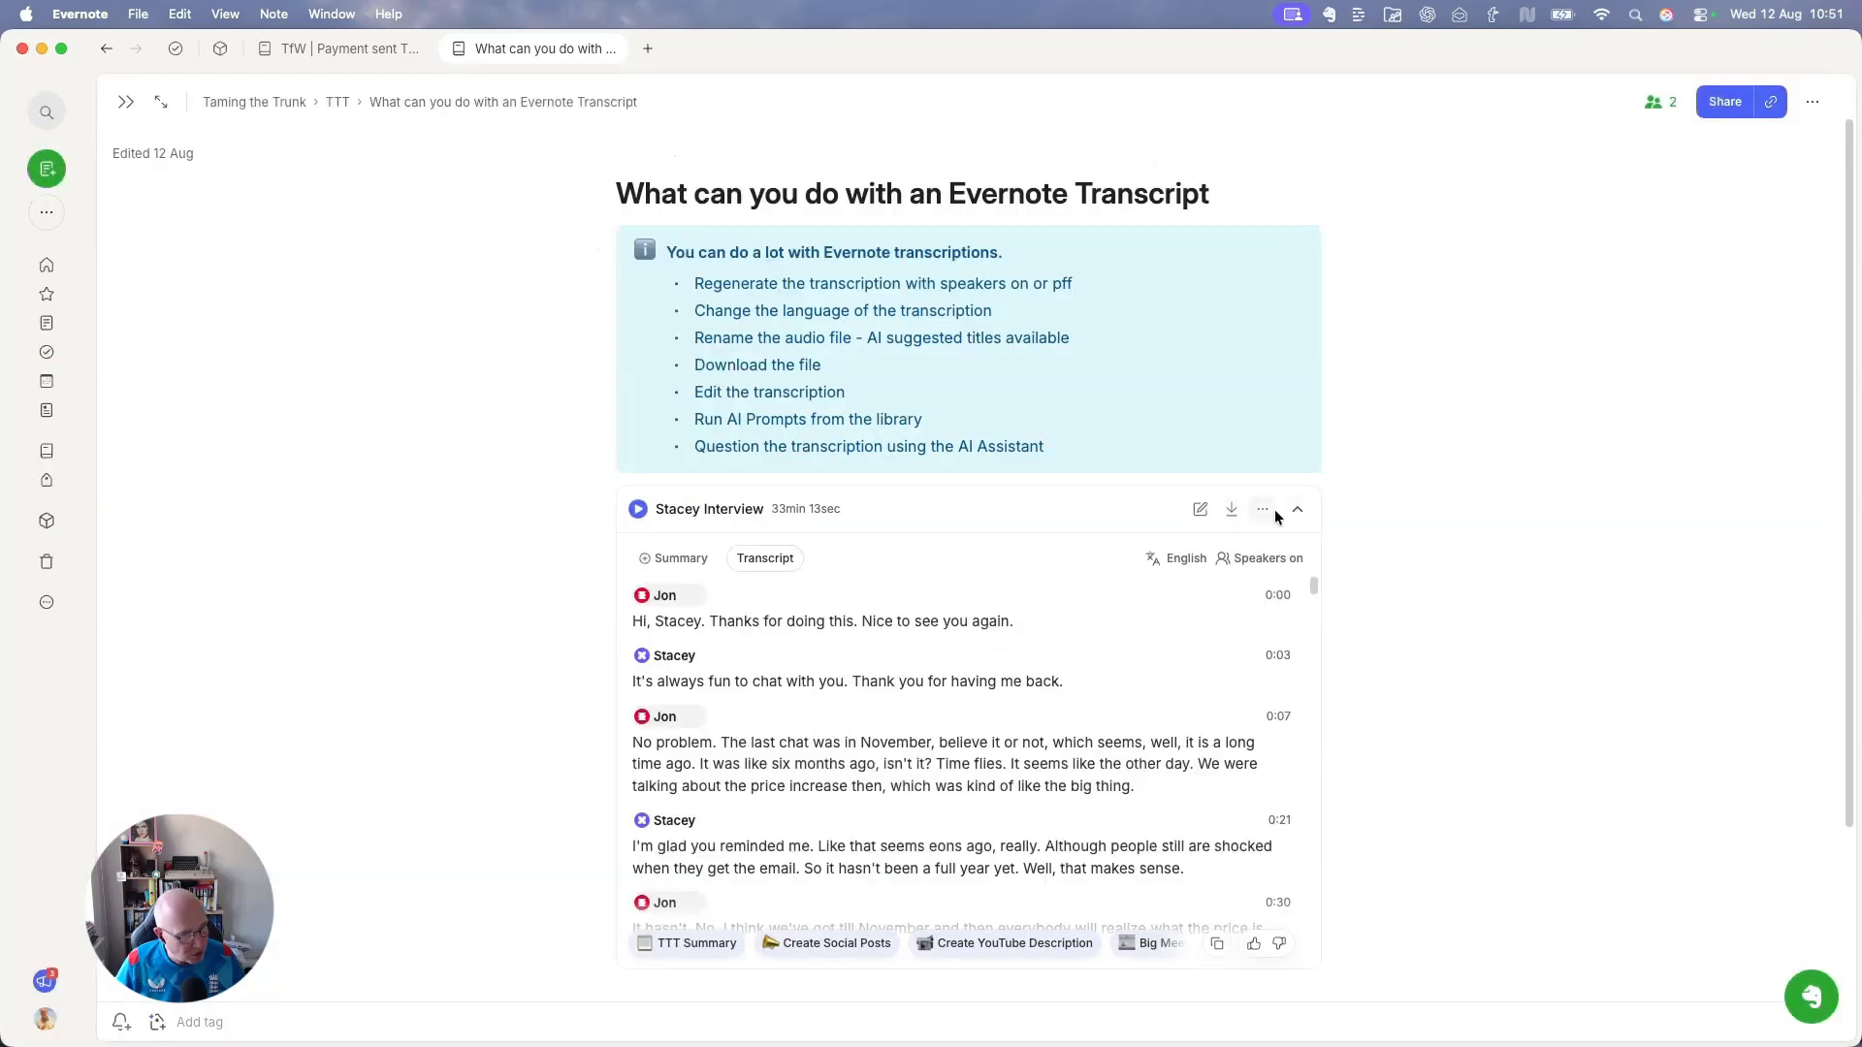
left_click(1264, 511)
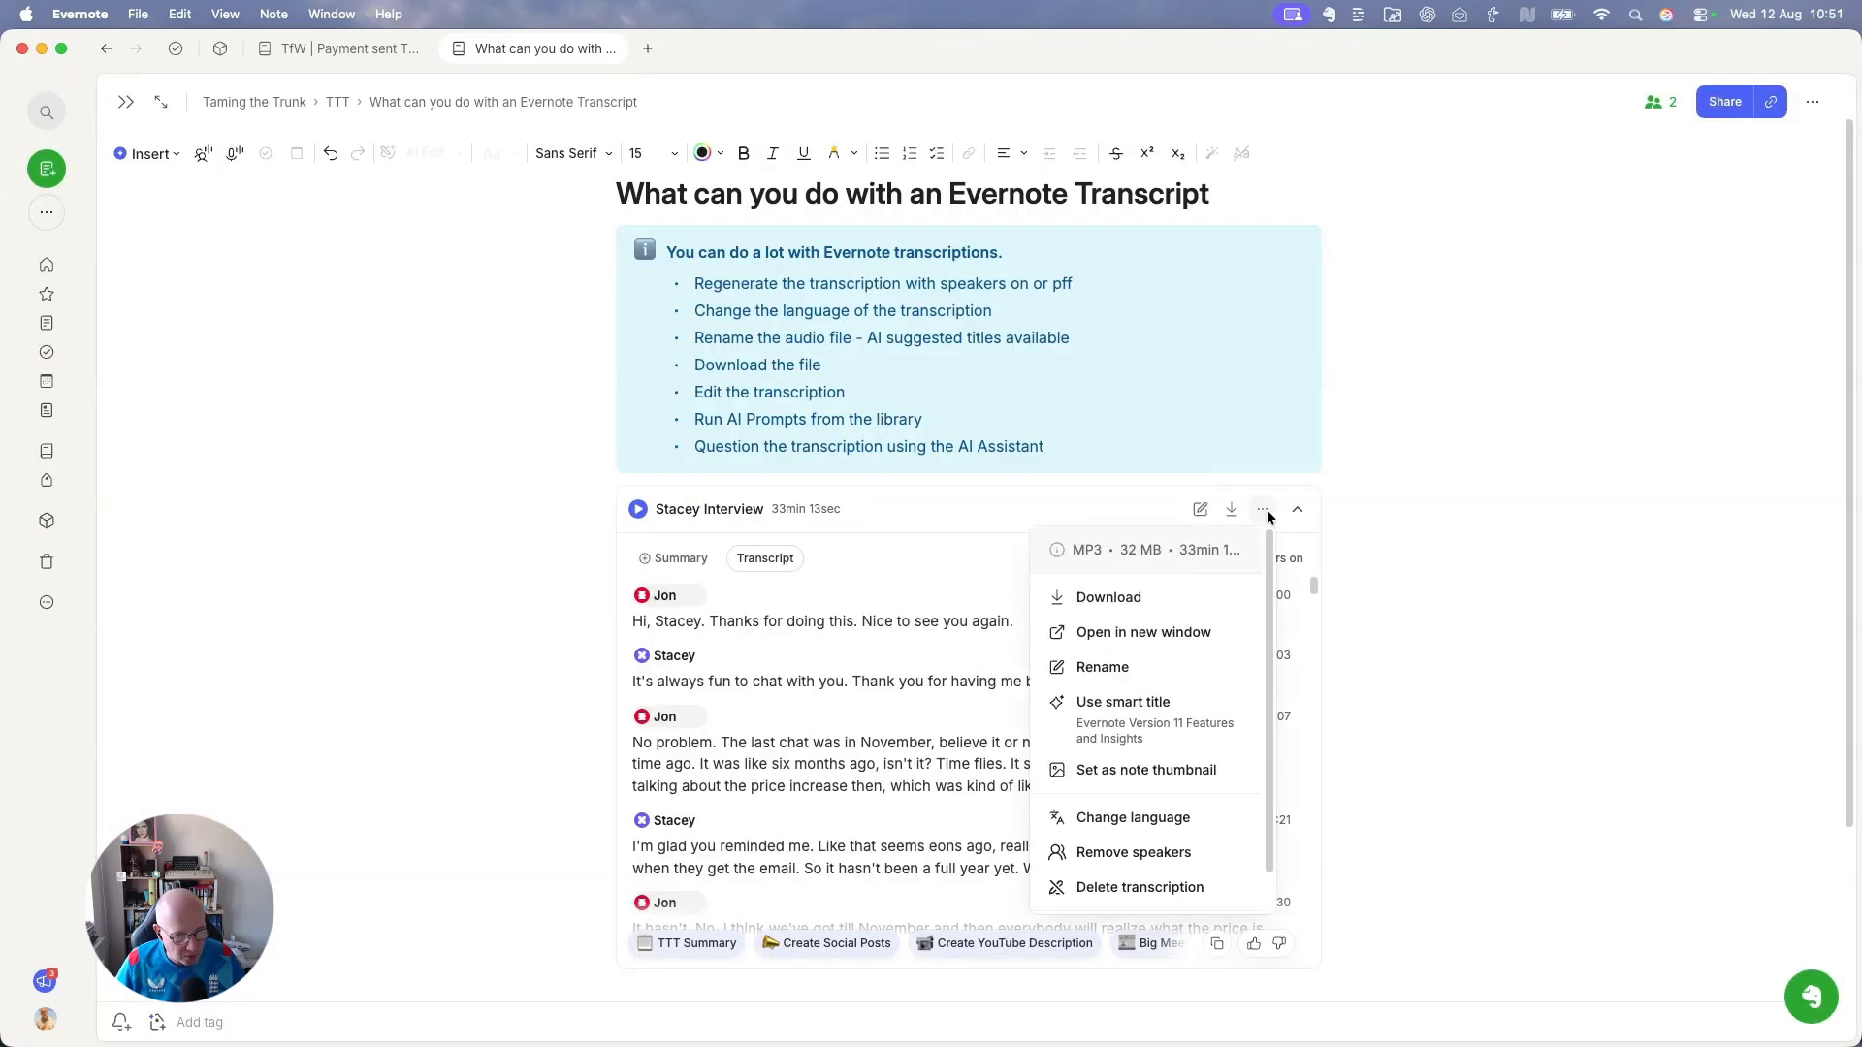
left_click(1144, 733)
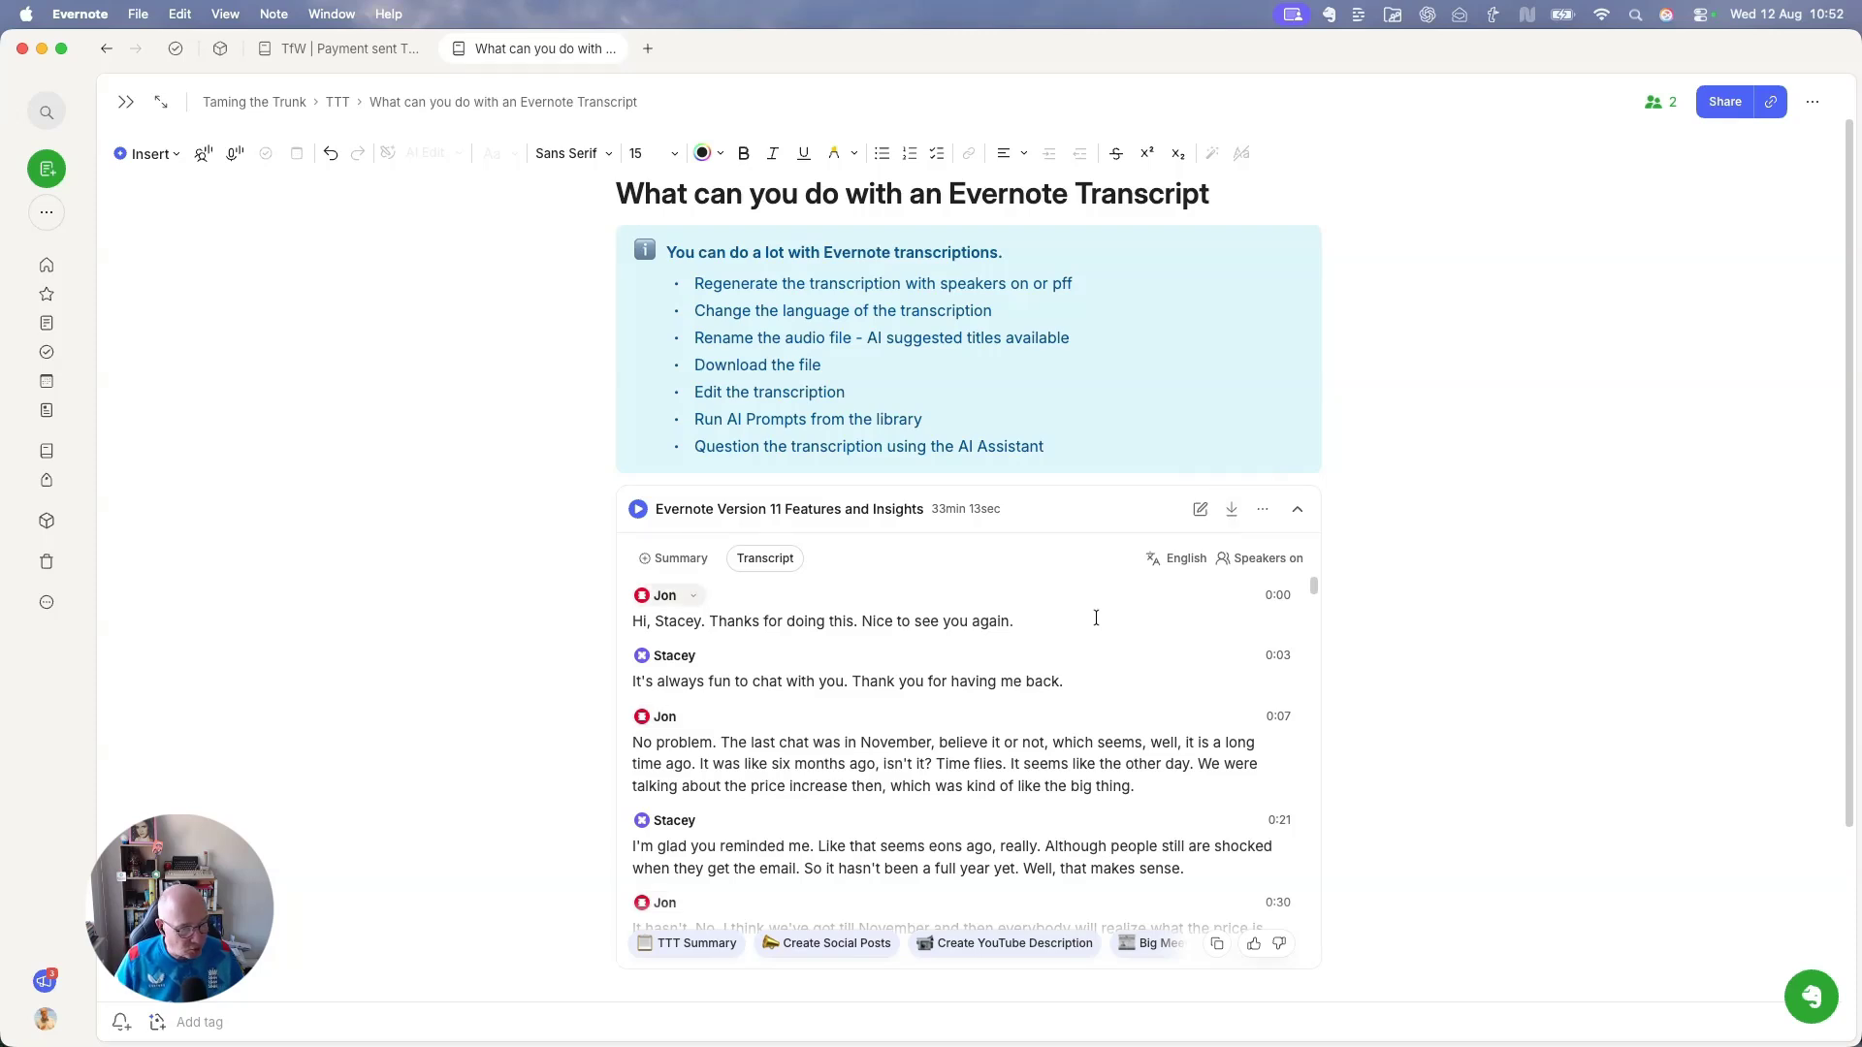
Delete the sentence "Thanks for doing this." from the first speaker's opening line in the transcript.
scroll(1076, 610, "down", 2)
scroll(1057, 620, "up", 2)
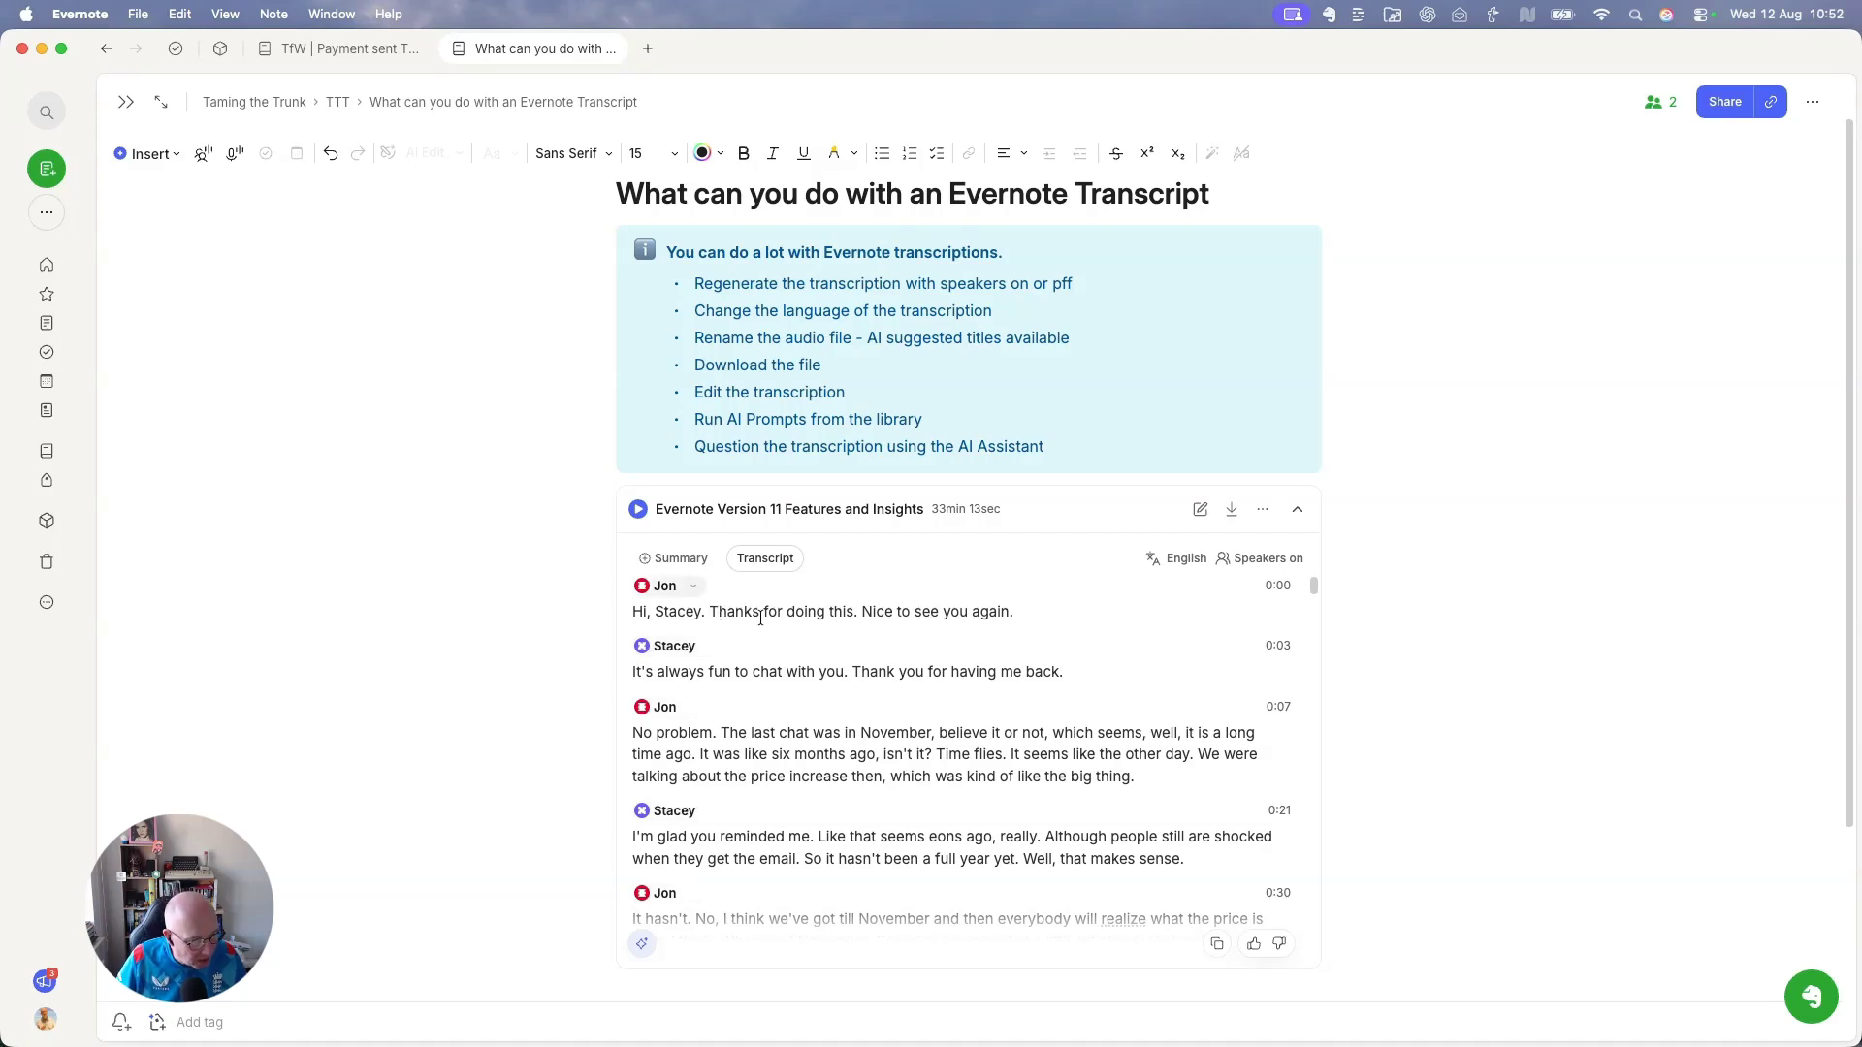
left_click_drag(861, 613, 708, 613)
key("BackSpace")
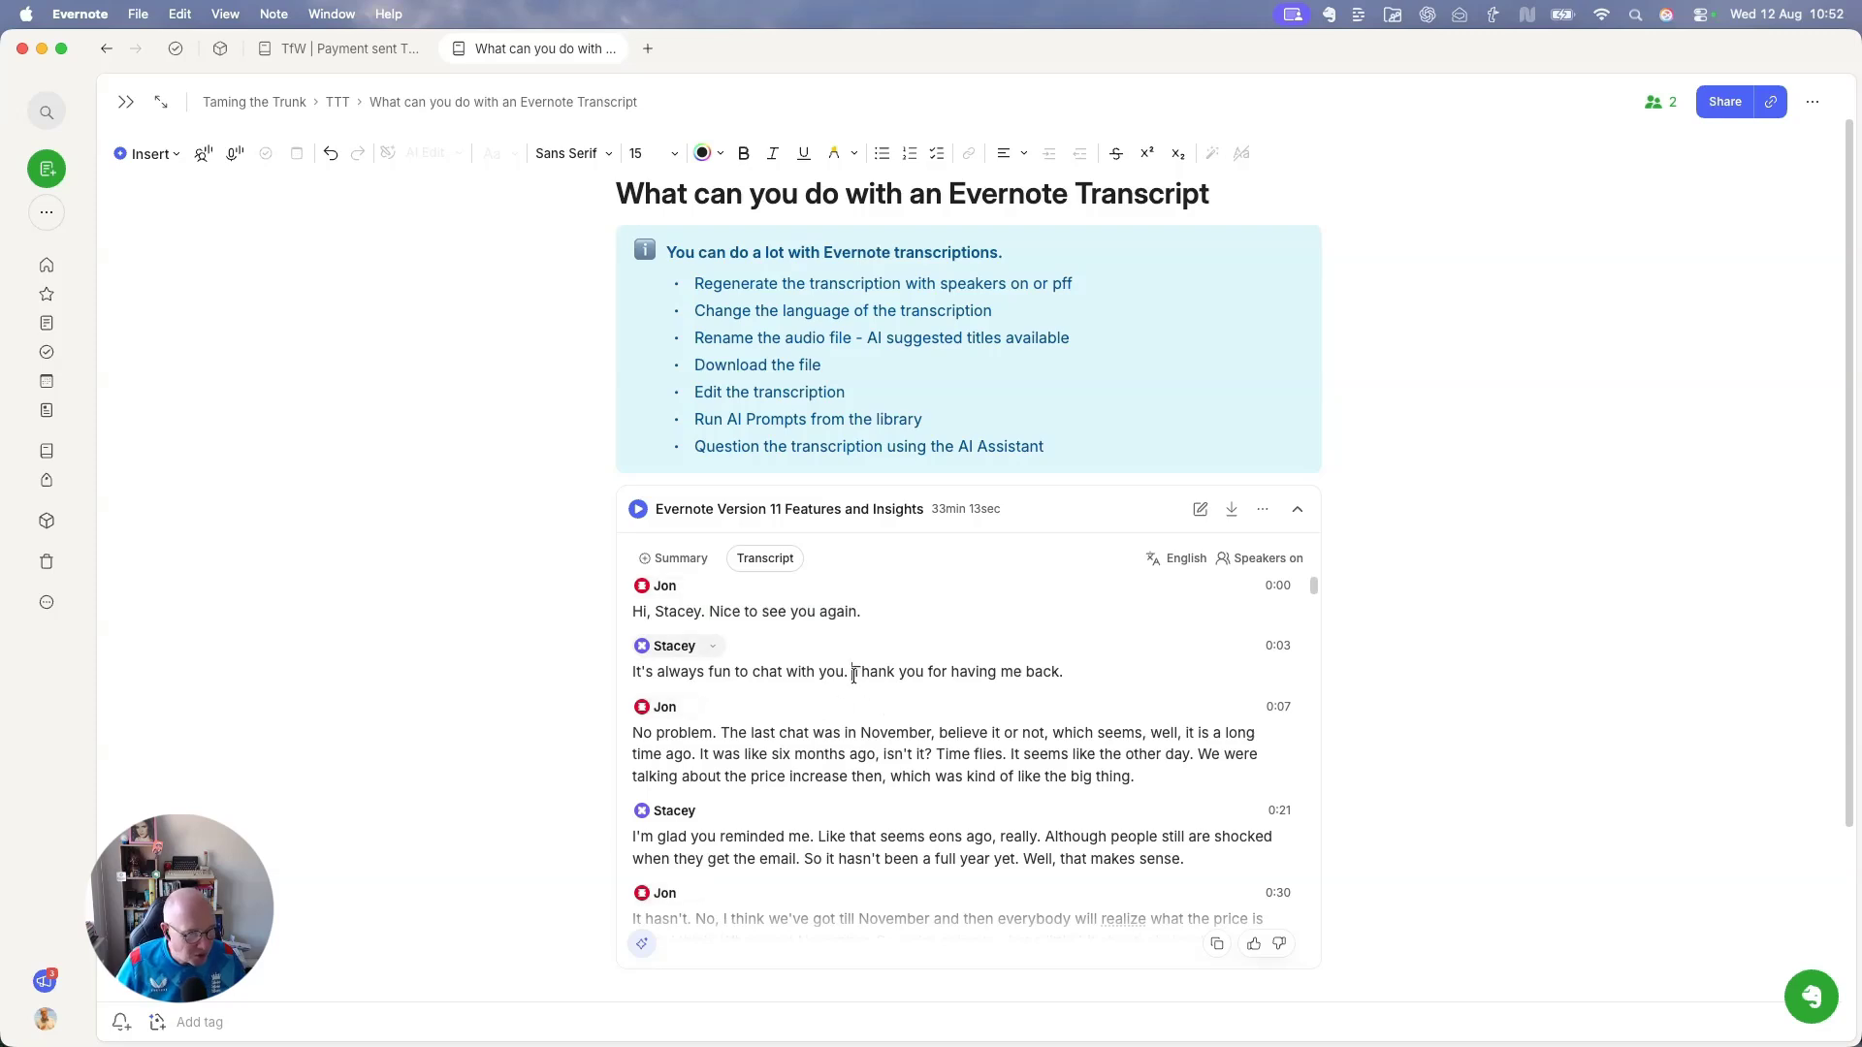
Replace "Thank you for having me back." in the second speaker's 0:03 line with "Or adding things in.".
left_click_drag(852, 671, 1069, 675)
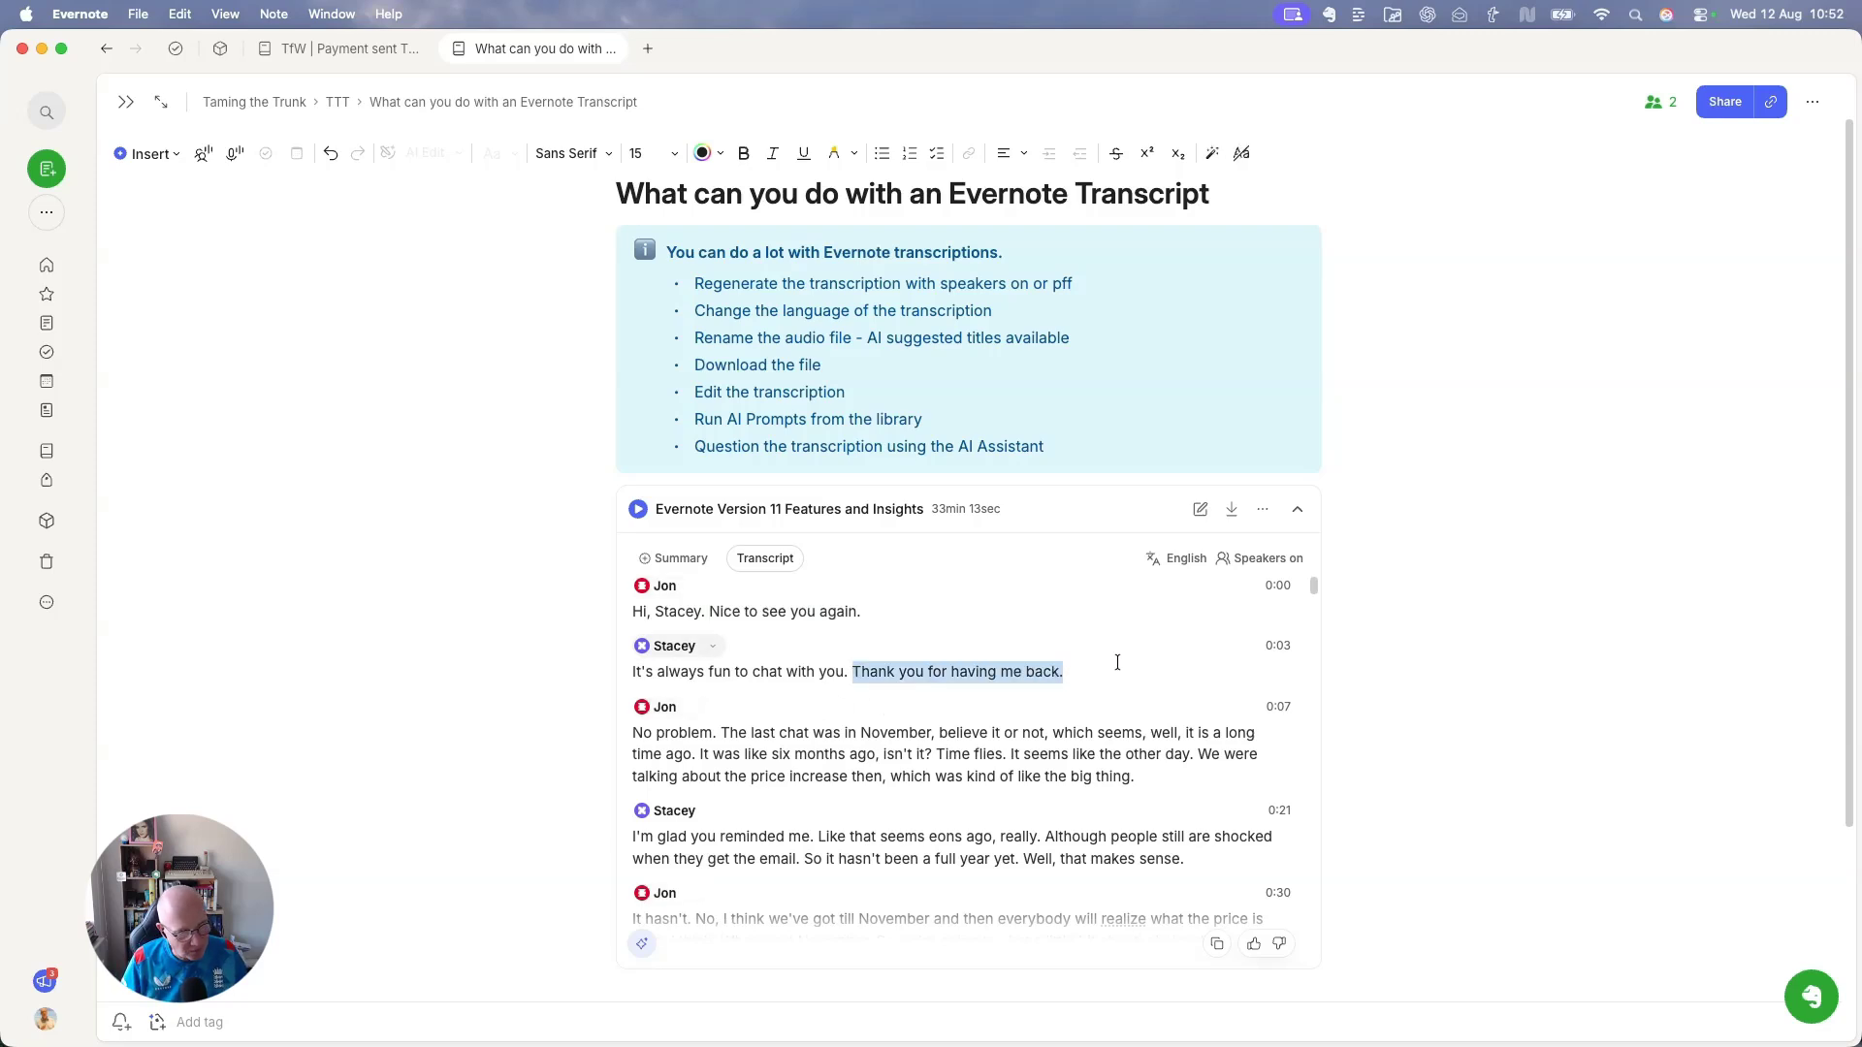
key("BackSpace")
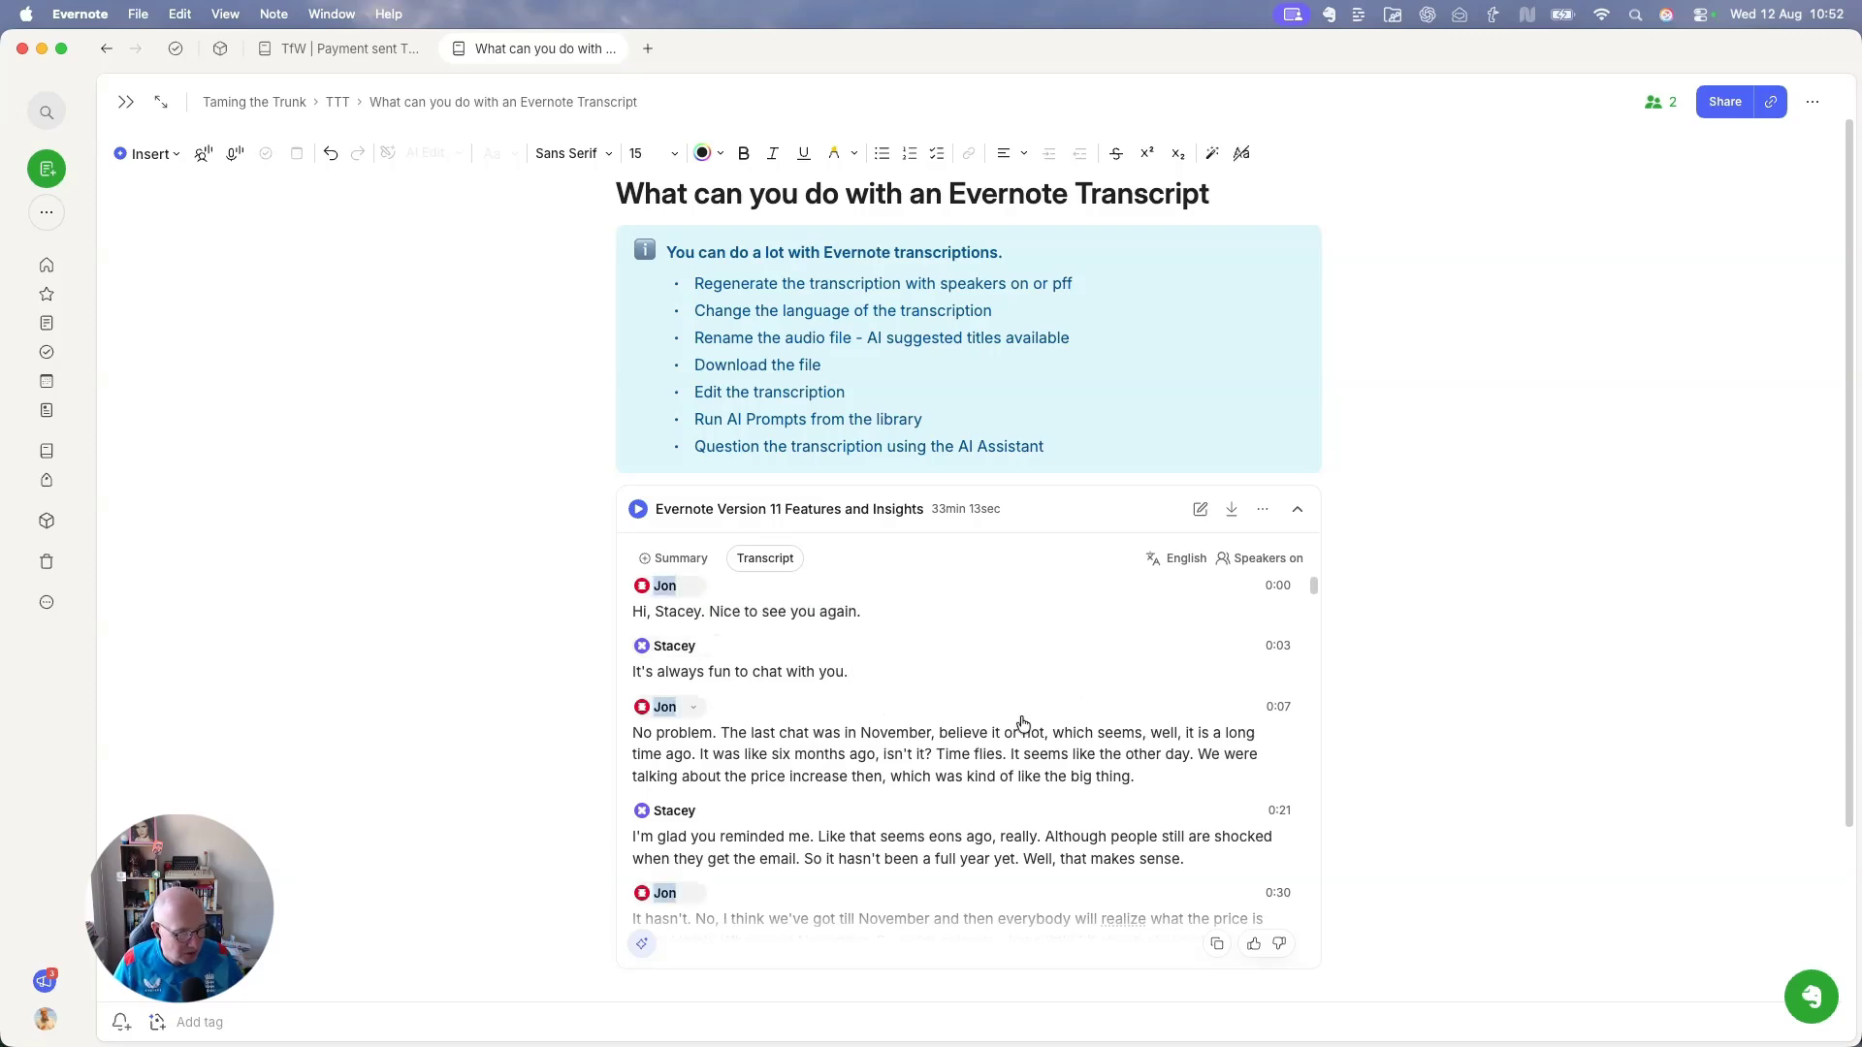
type("Or adding thig")
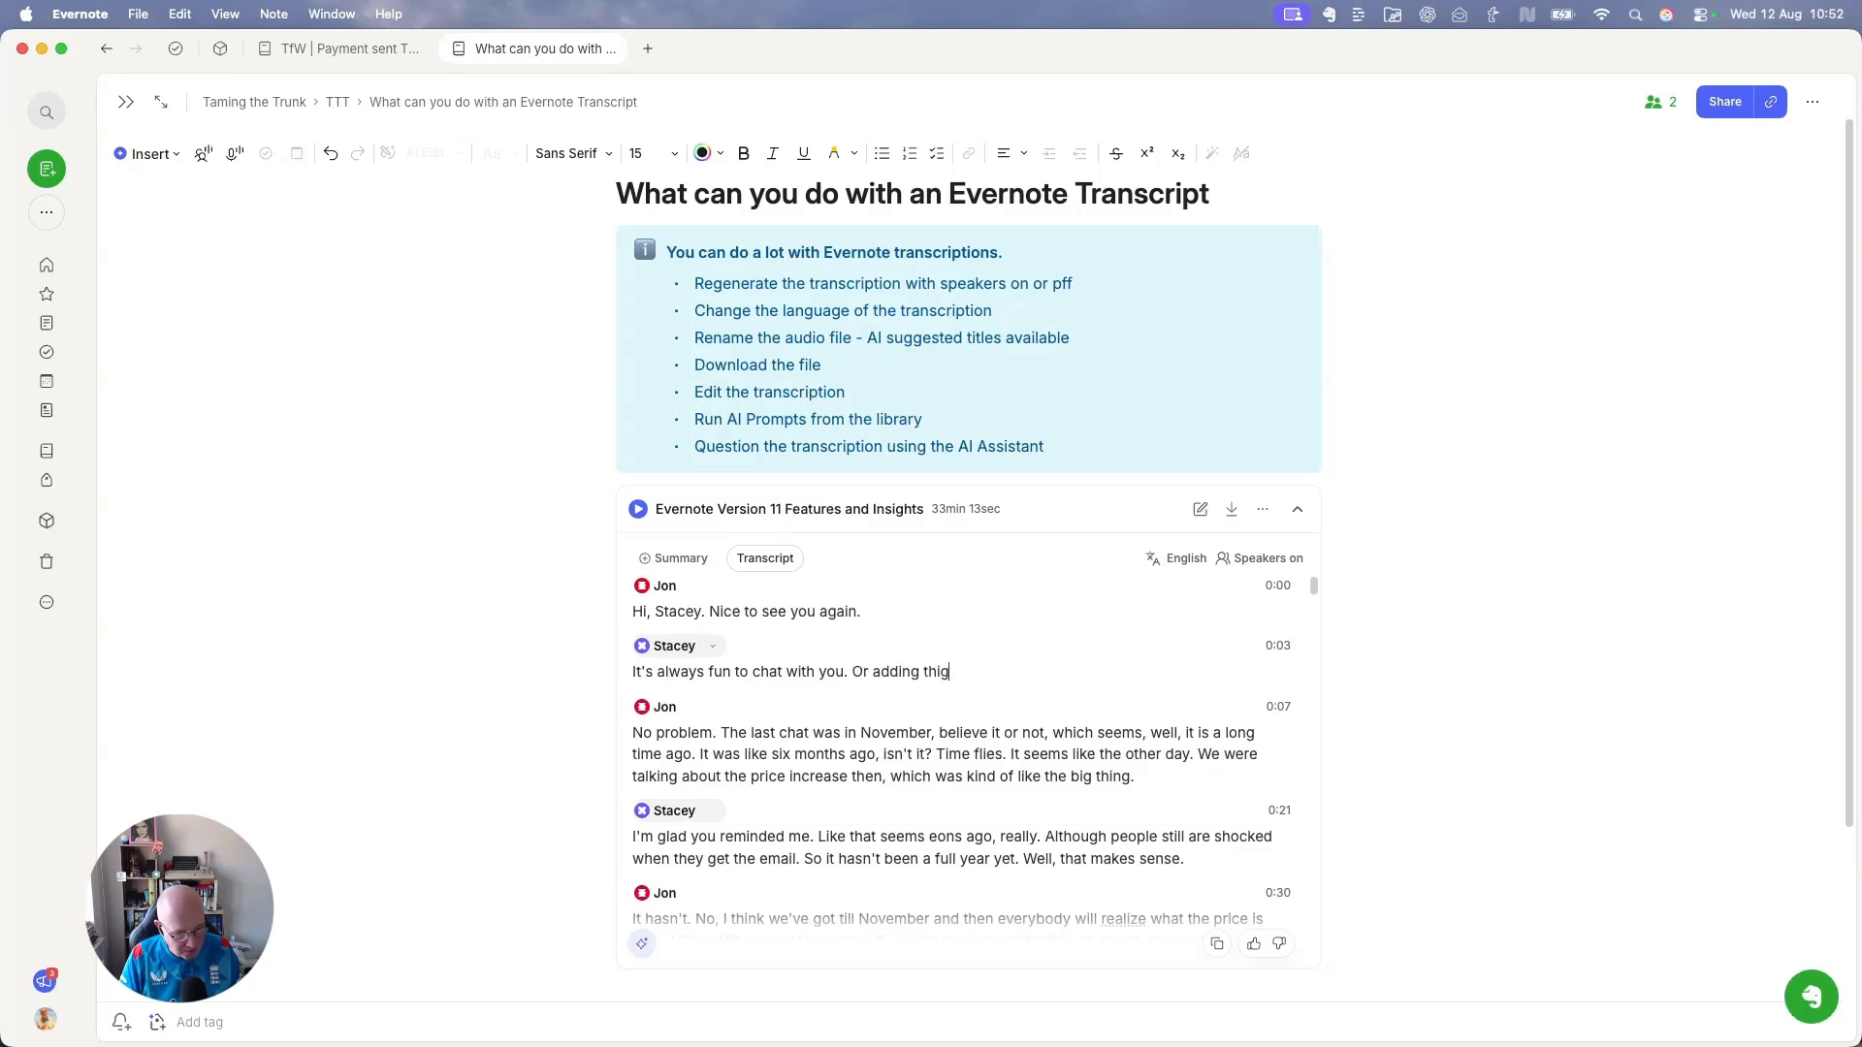
key("BackSpace")
type("ngs in.")
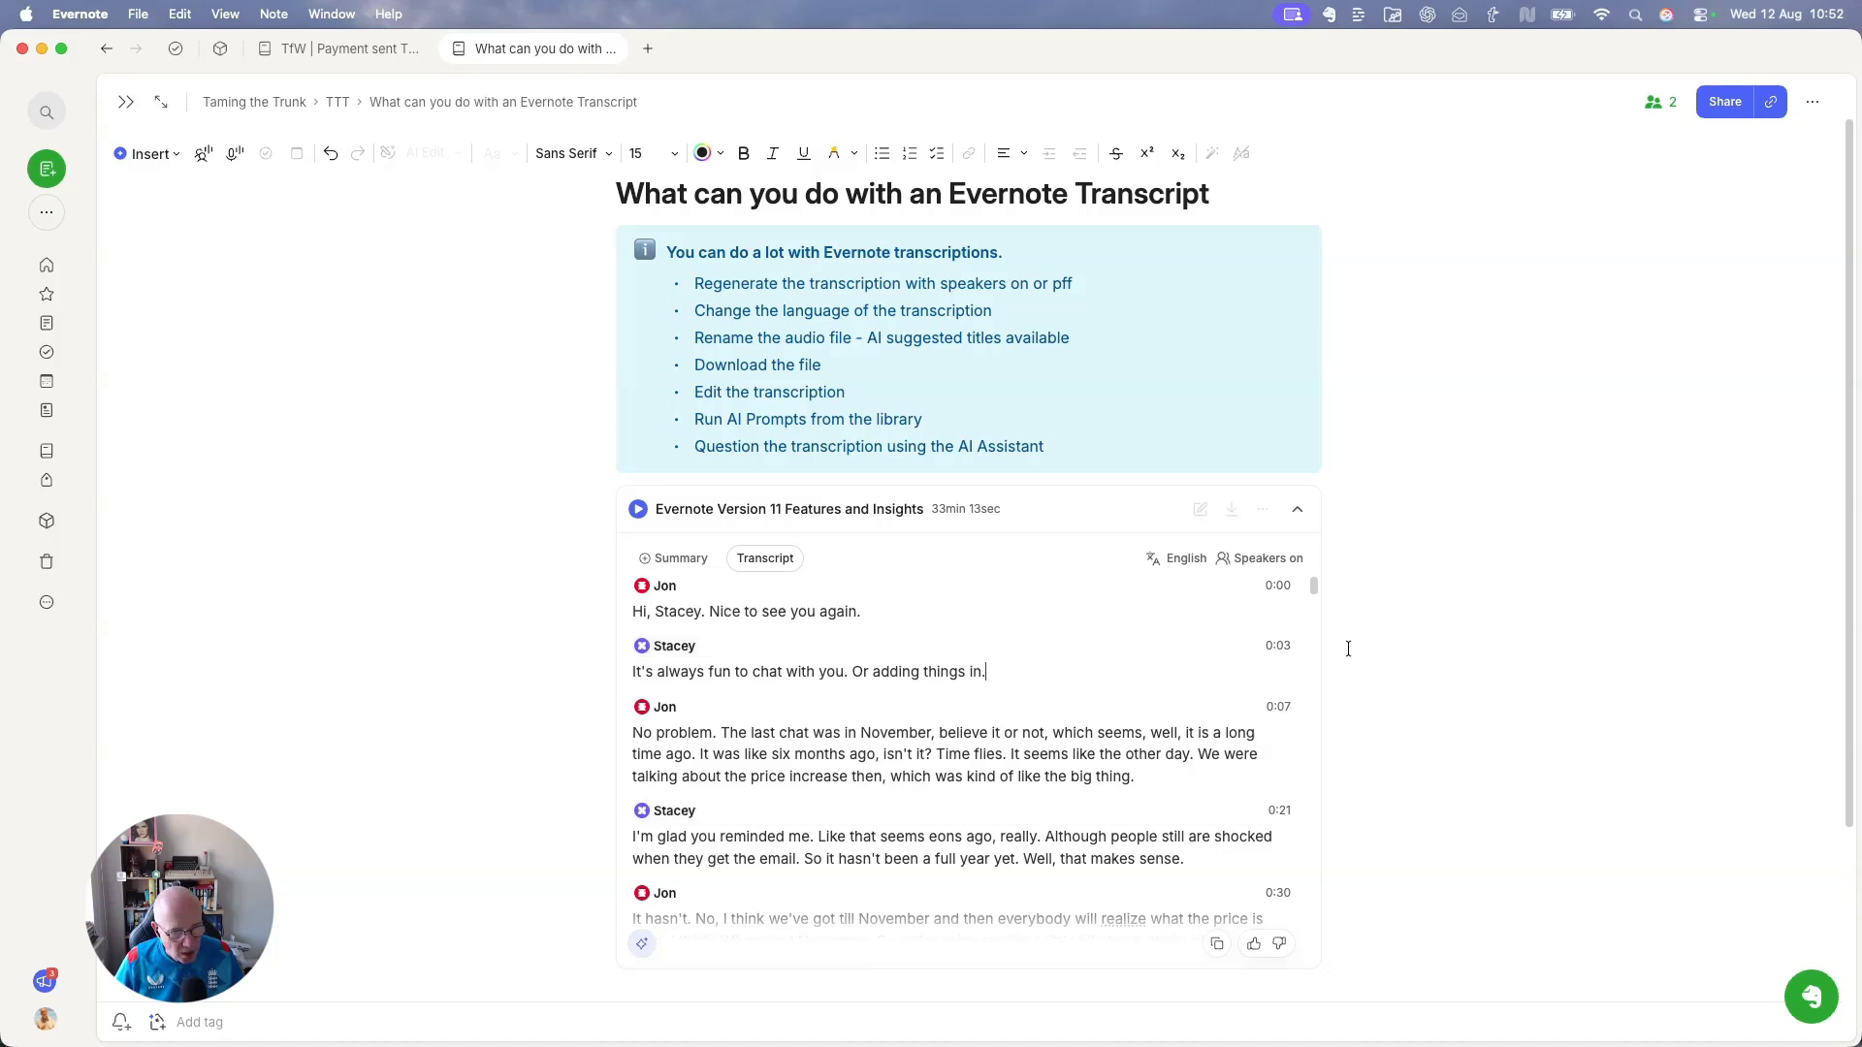
Run the Create Social Posts AI prompt on the transcript.
scroll(1358, 647, "down", 1)
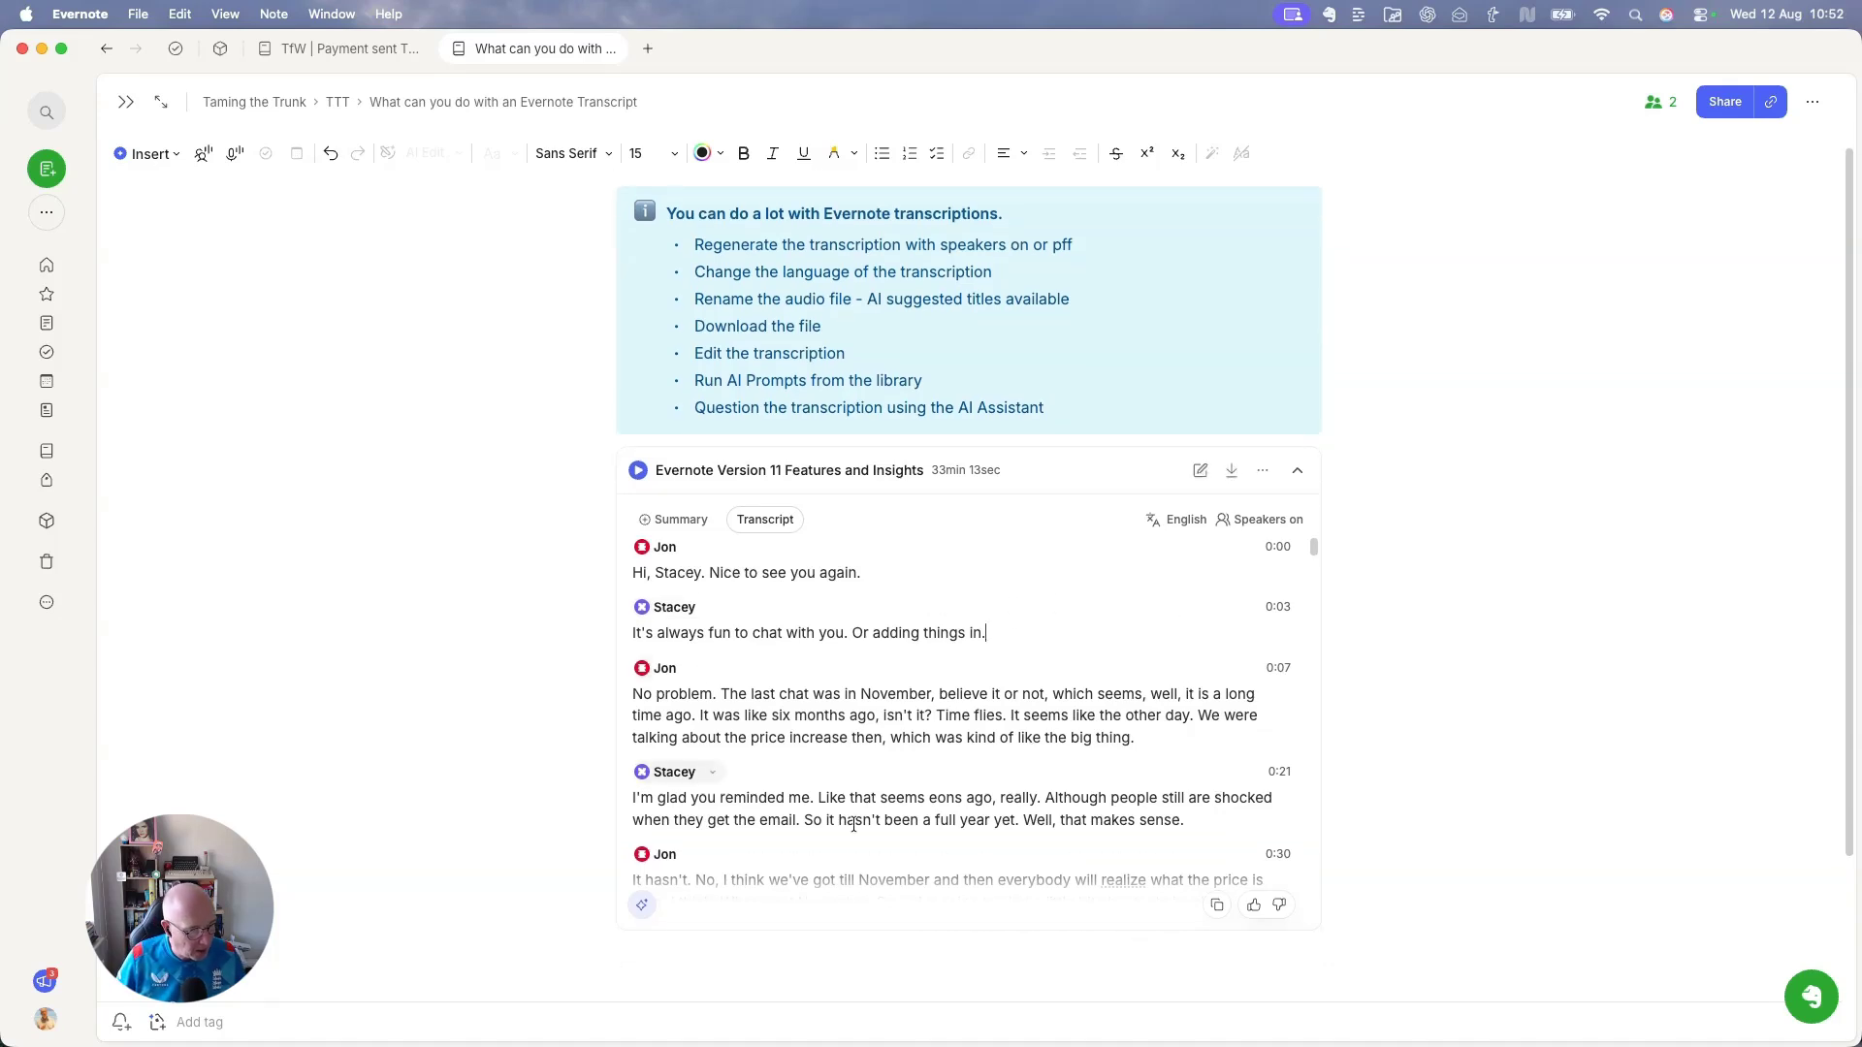
mouse_move(642, 902)
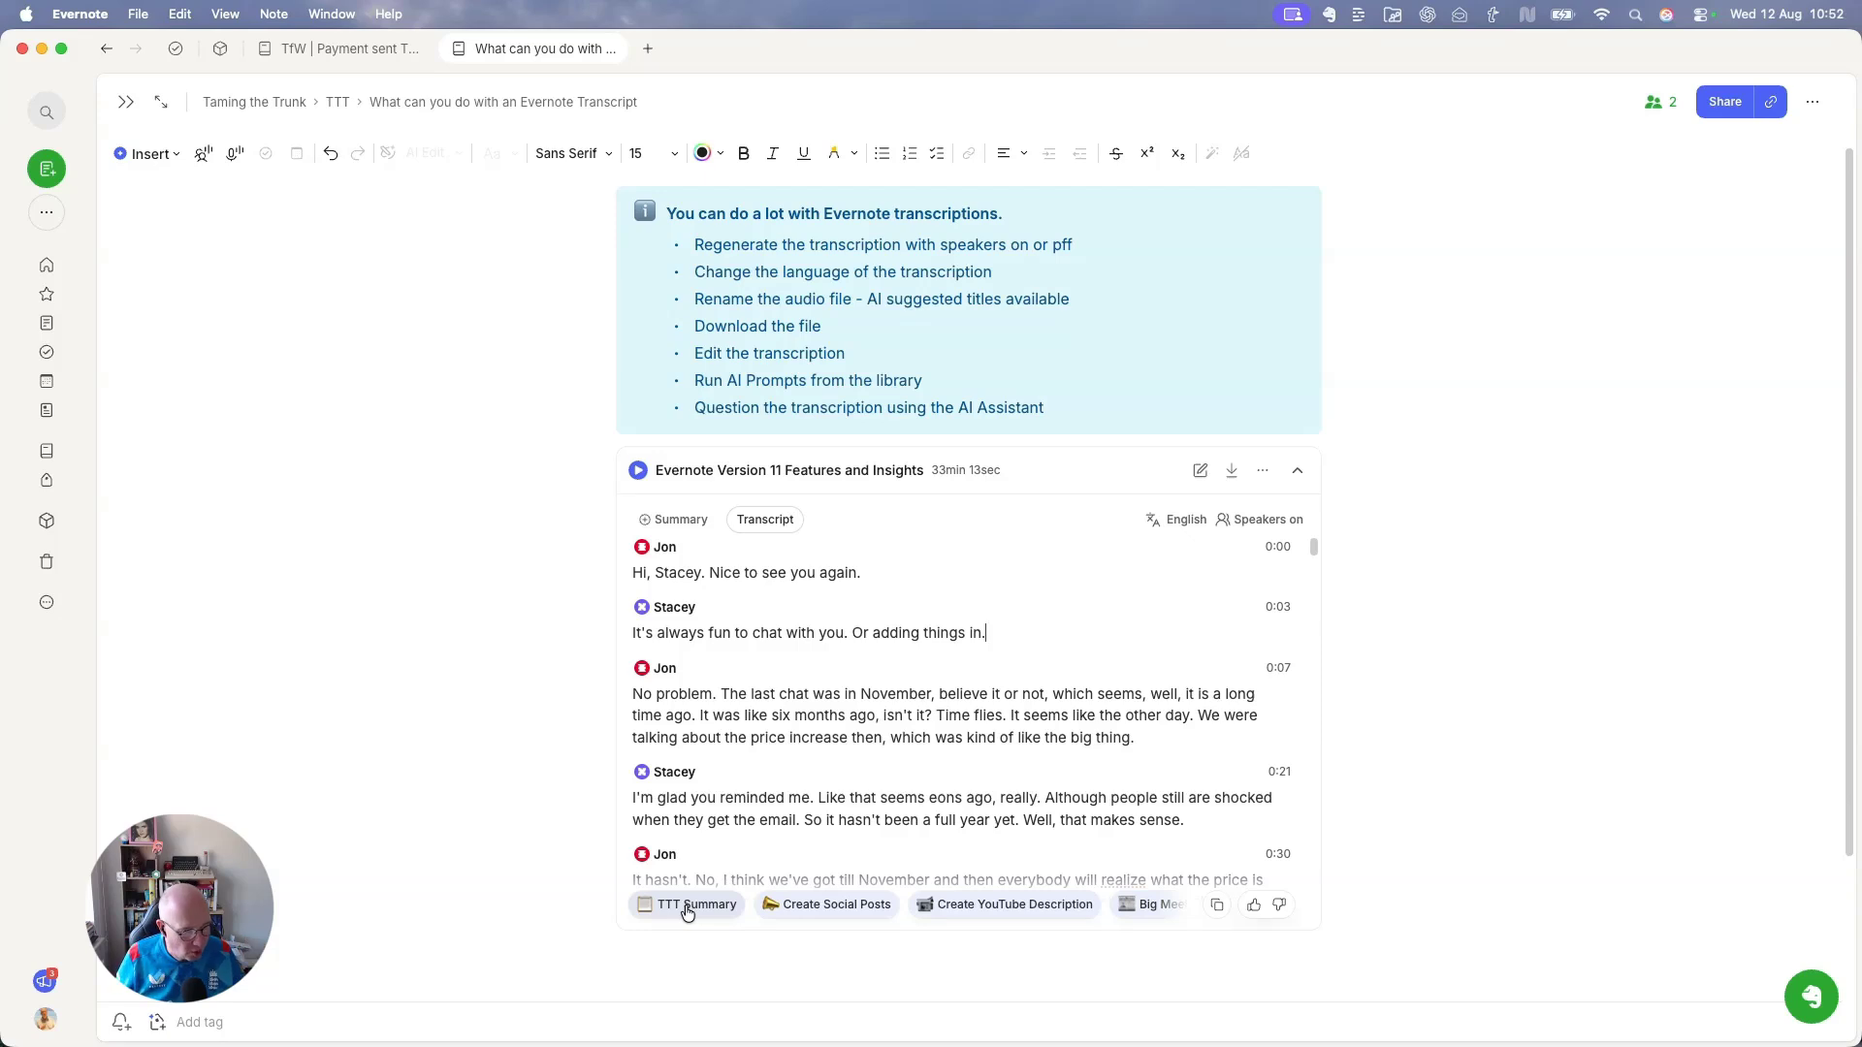
left_click(827, 907)
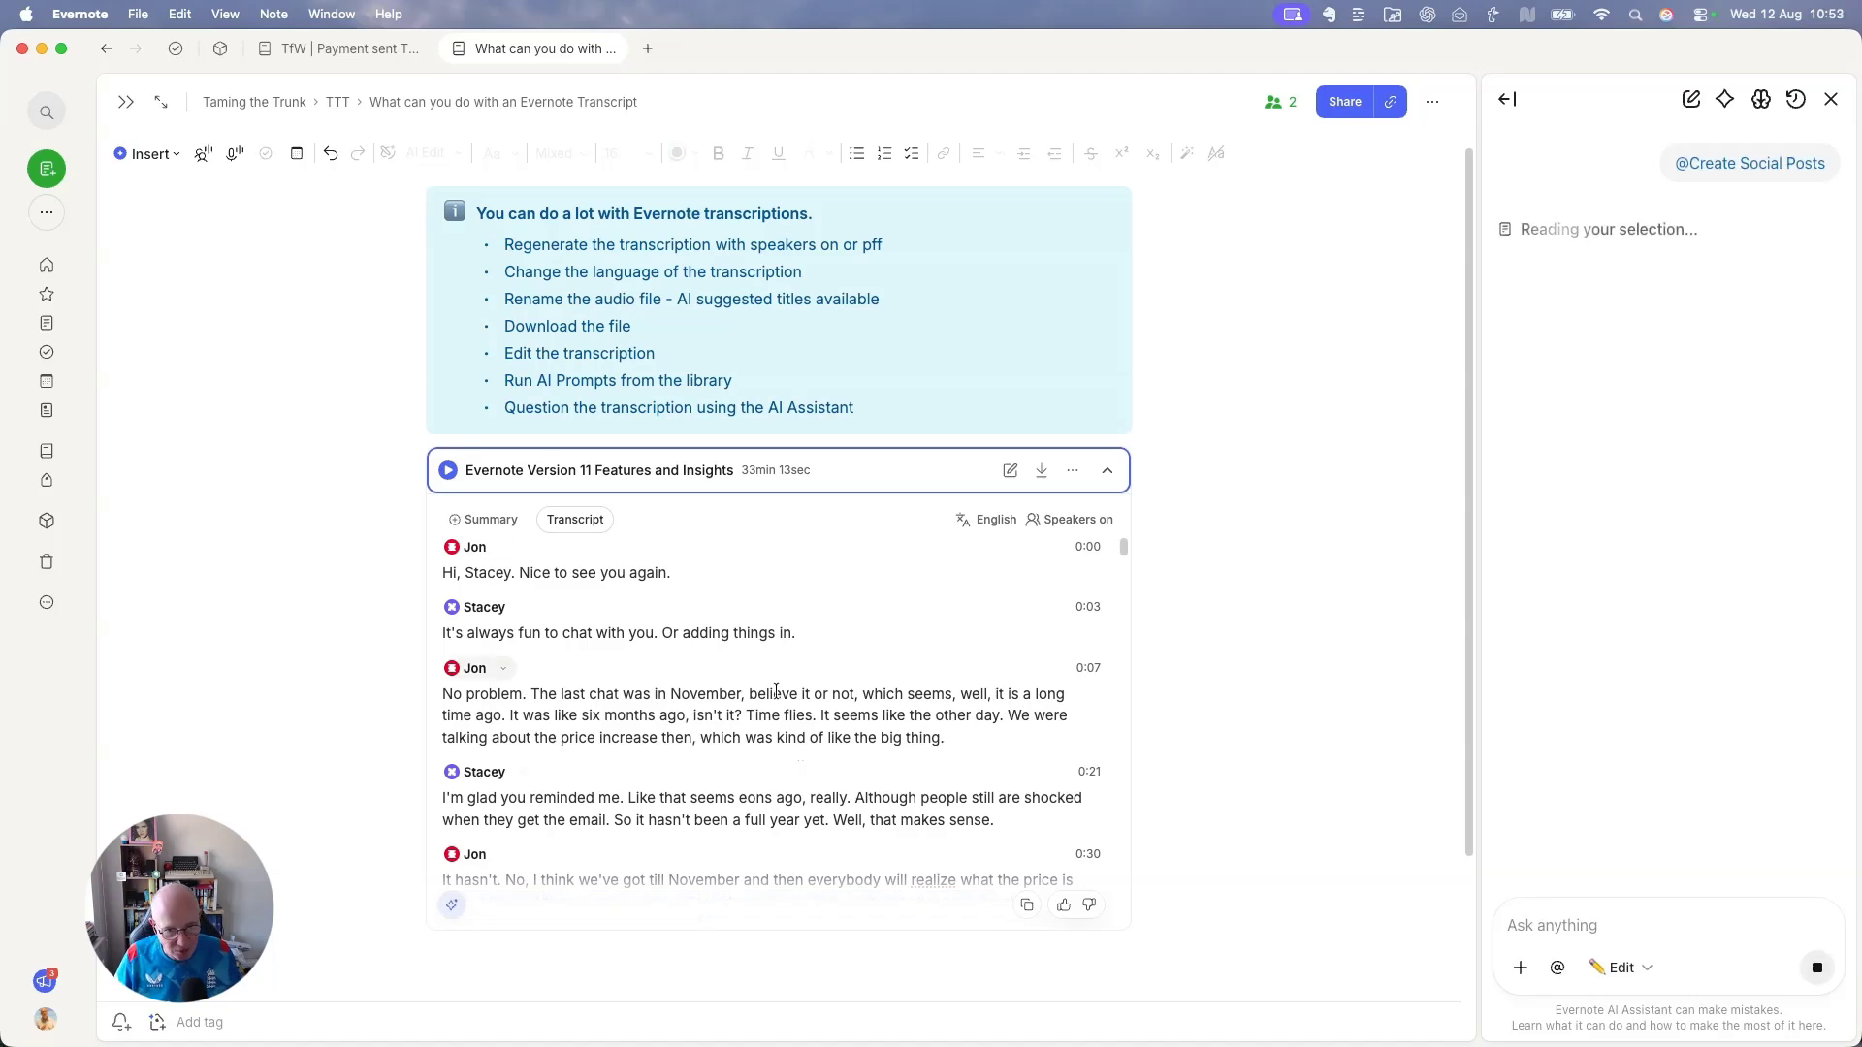
Read the social posts generated by the AI Assistant and close the assistant.
mouse_move(1735, 176)
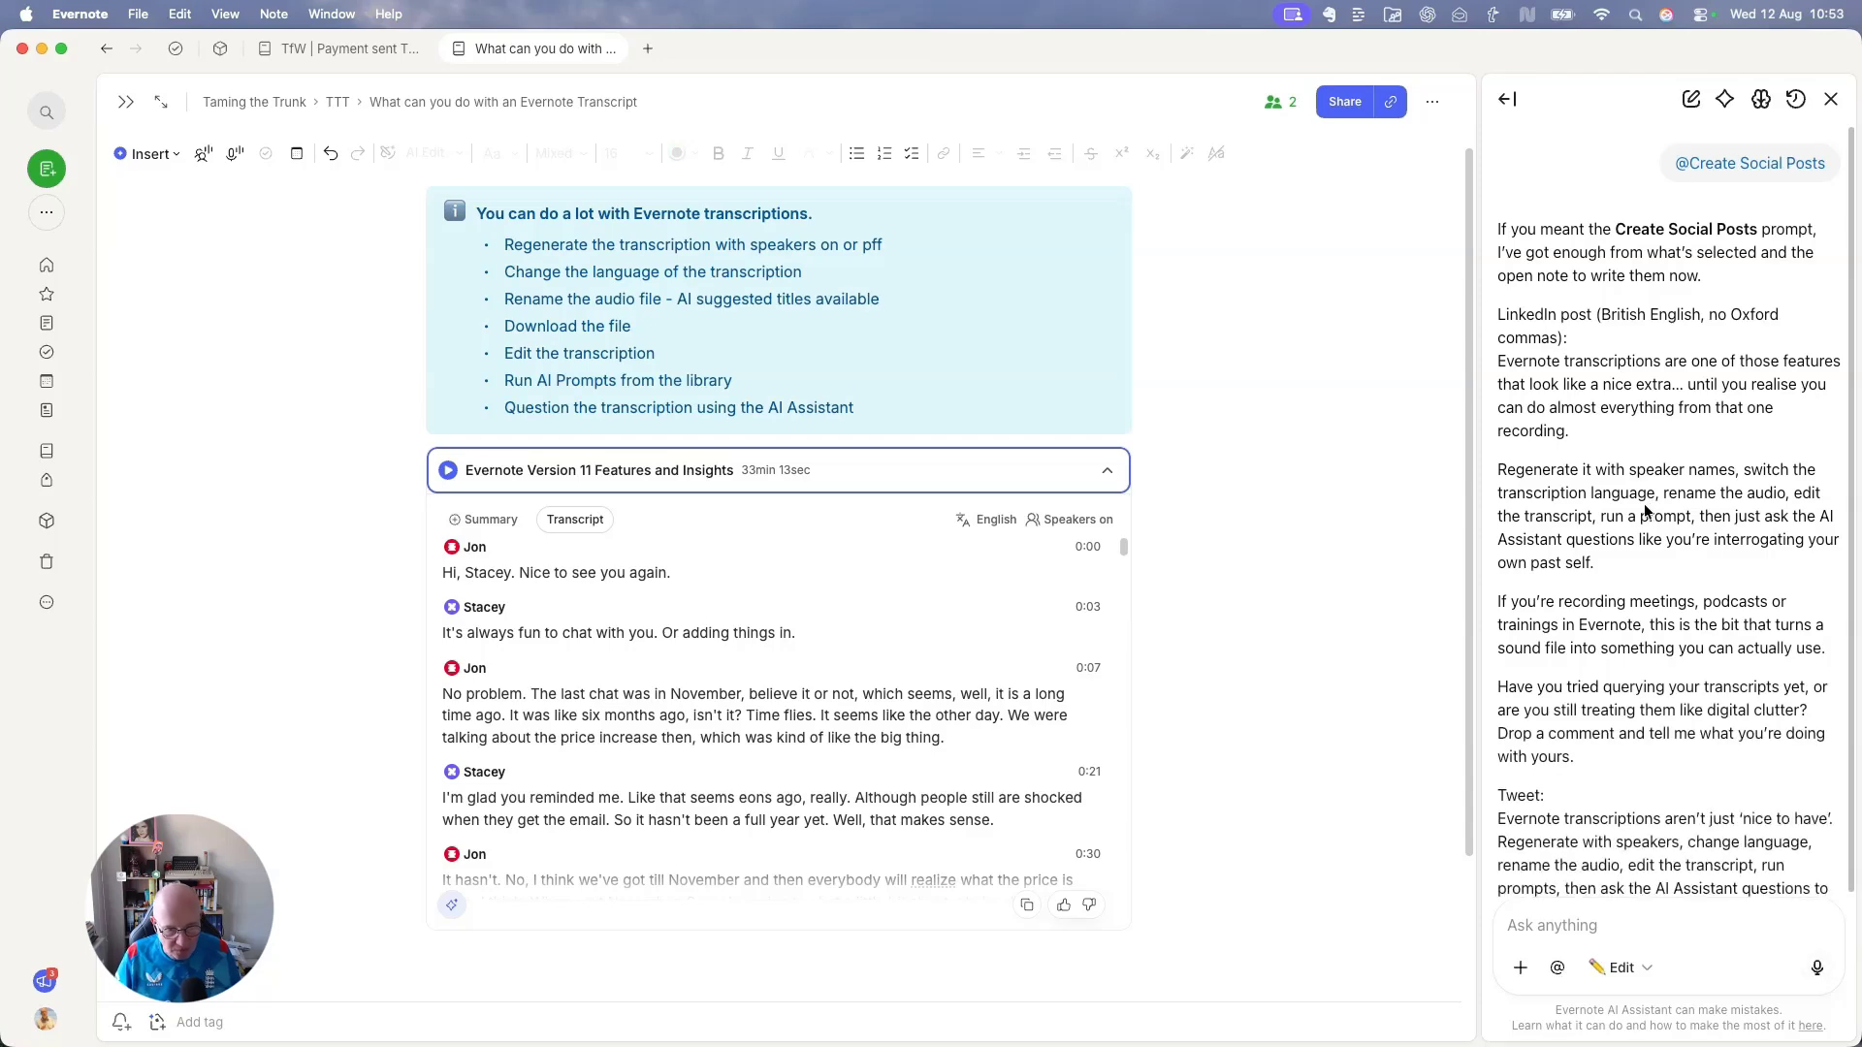
scroll(1645, 501, "up", 4)
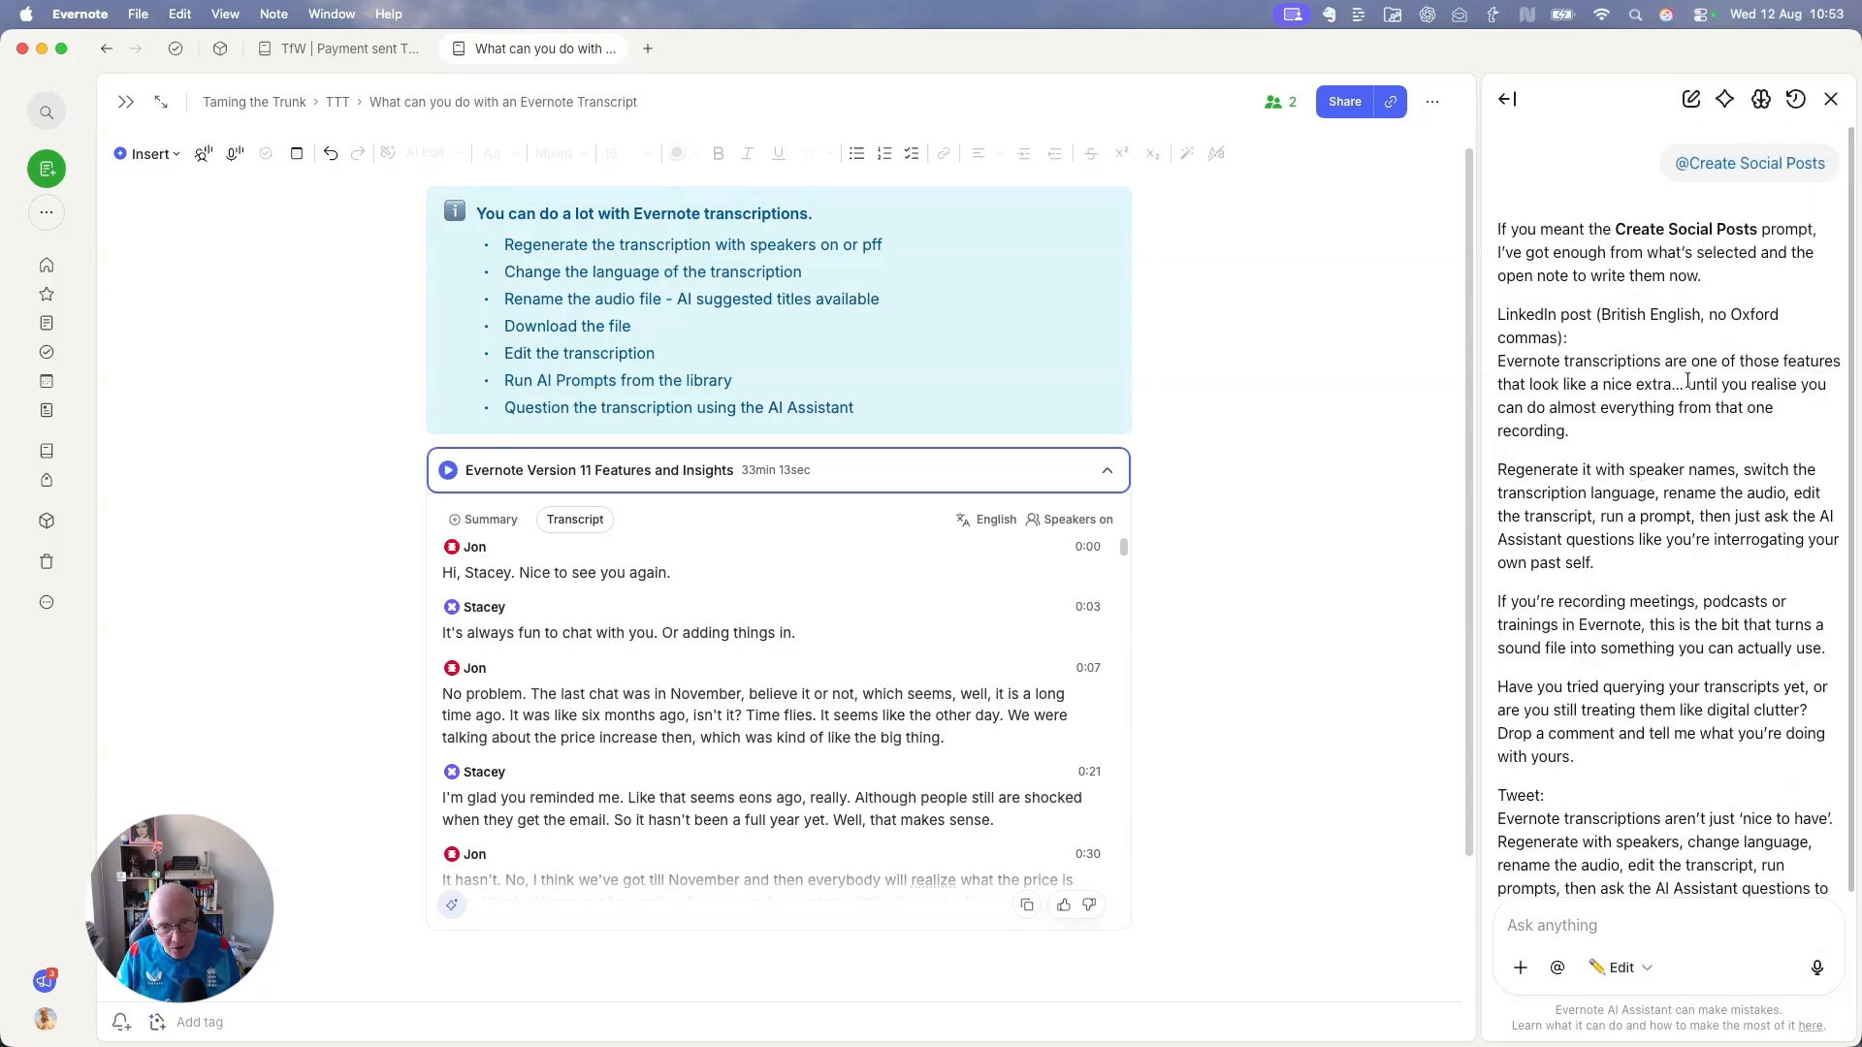
left_click(1831, 99)
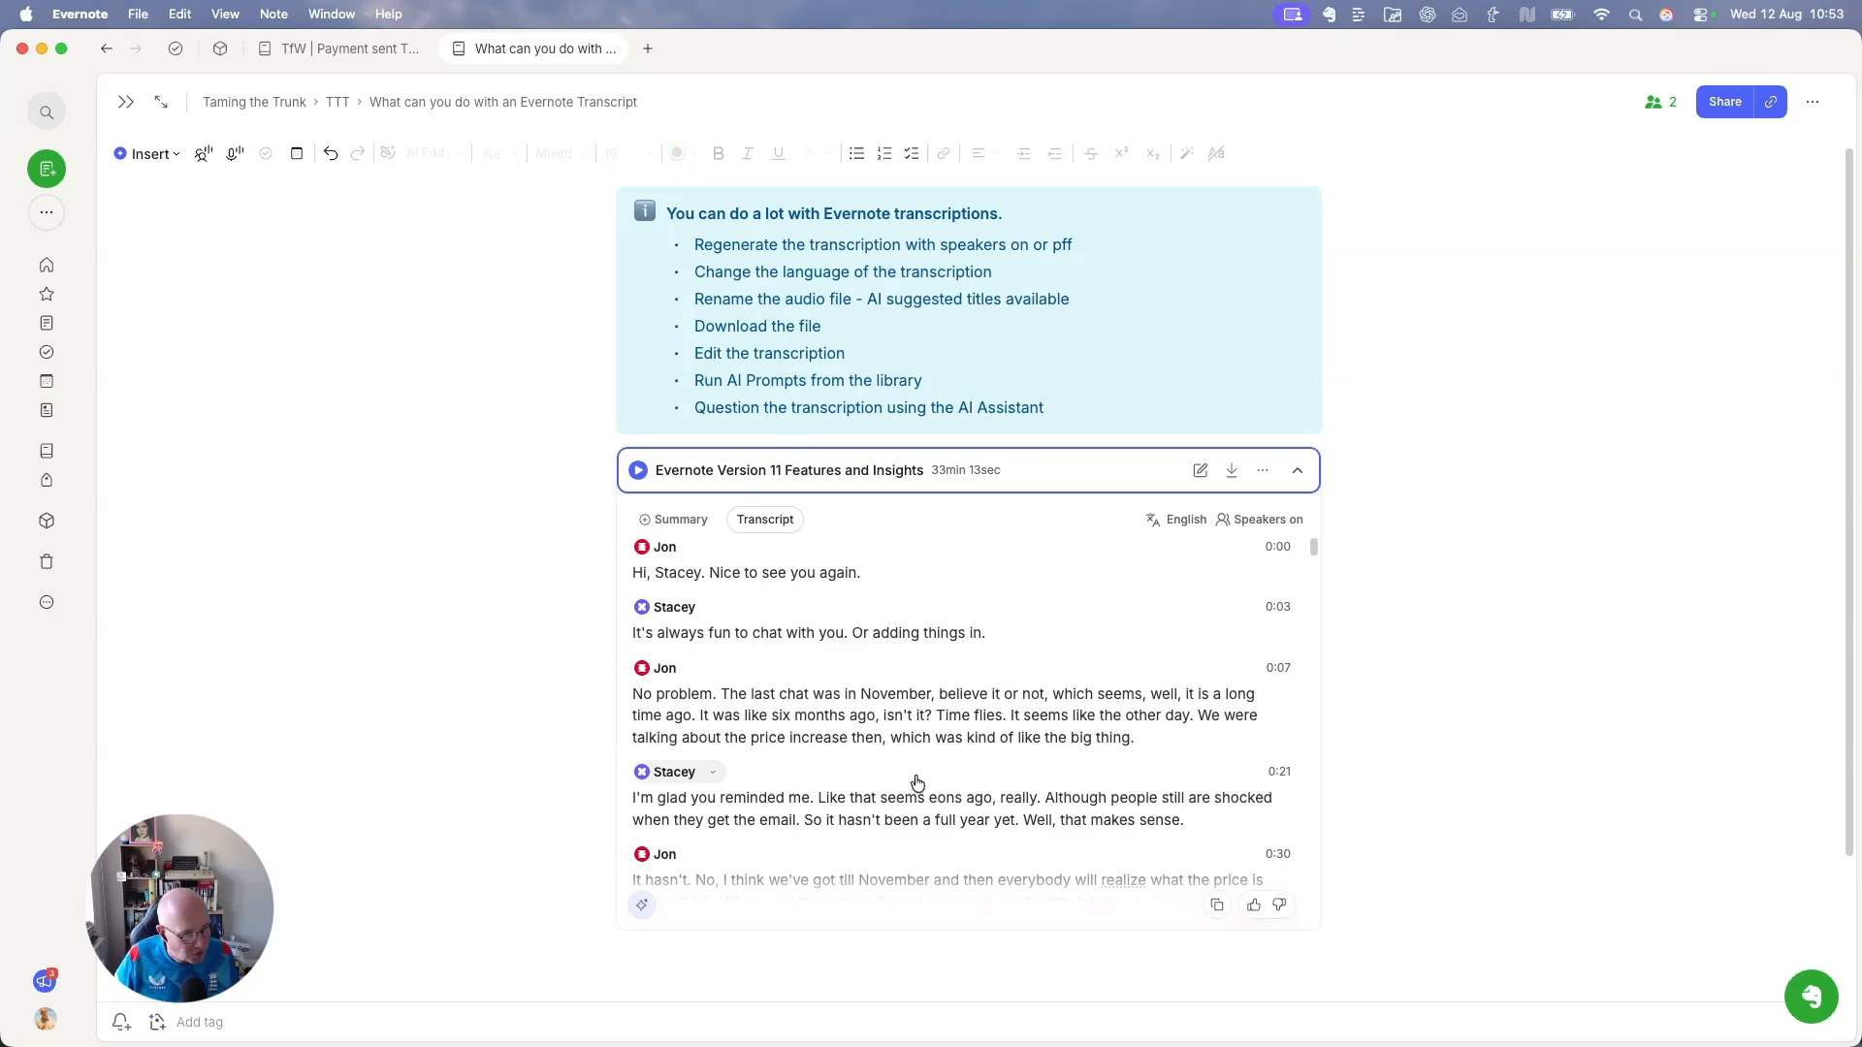
Generate a summary of the transcript with the Big Meeting Summary prompt from the prompt library.
left_click(680, 527)
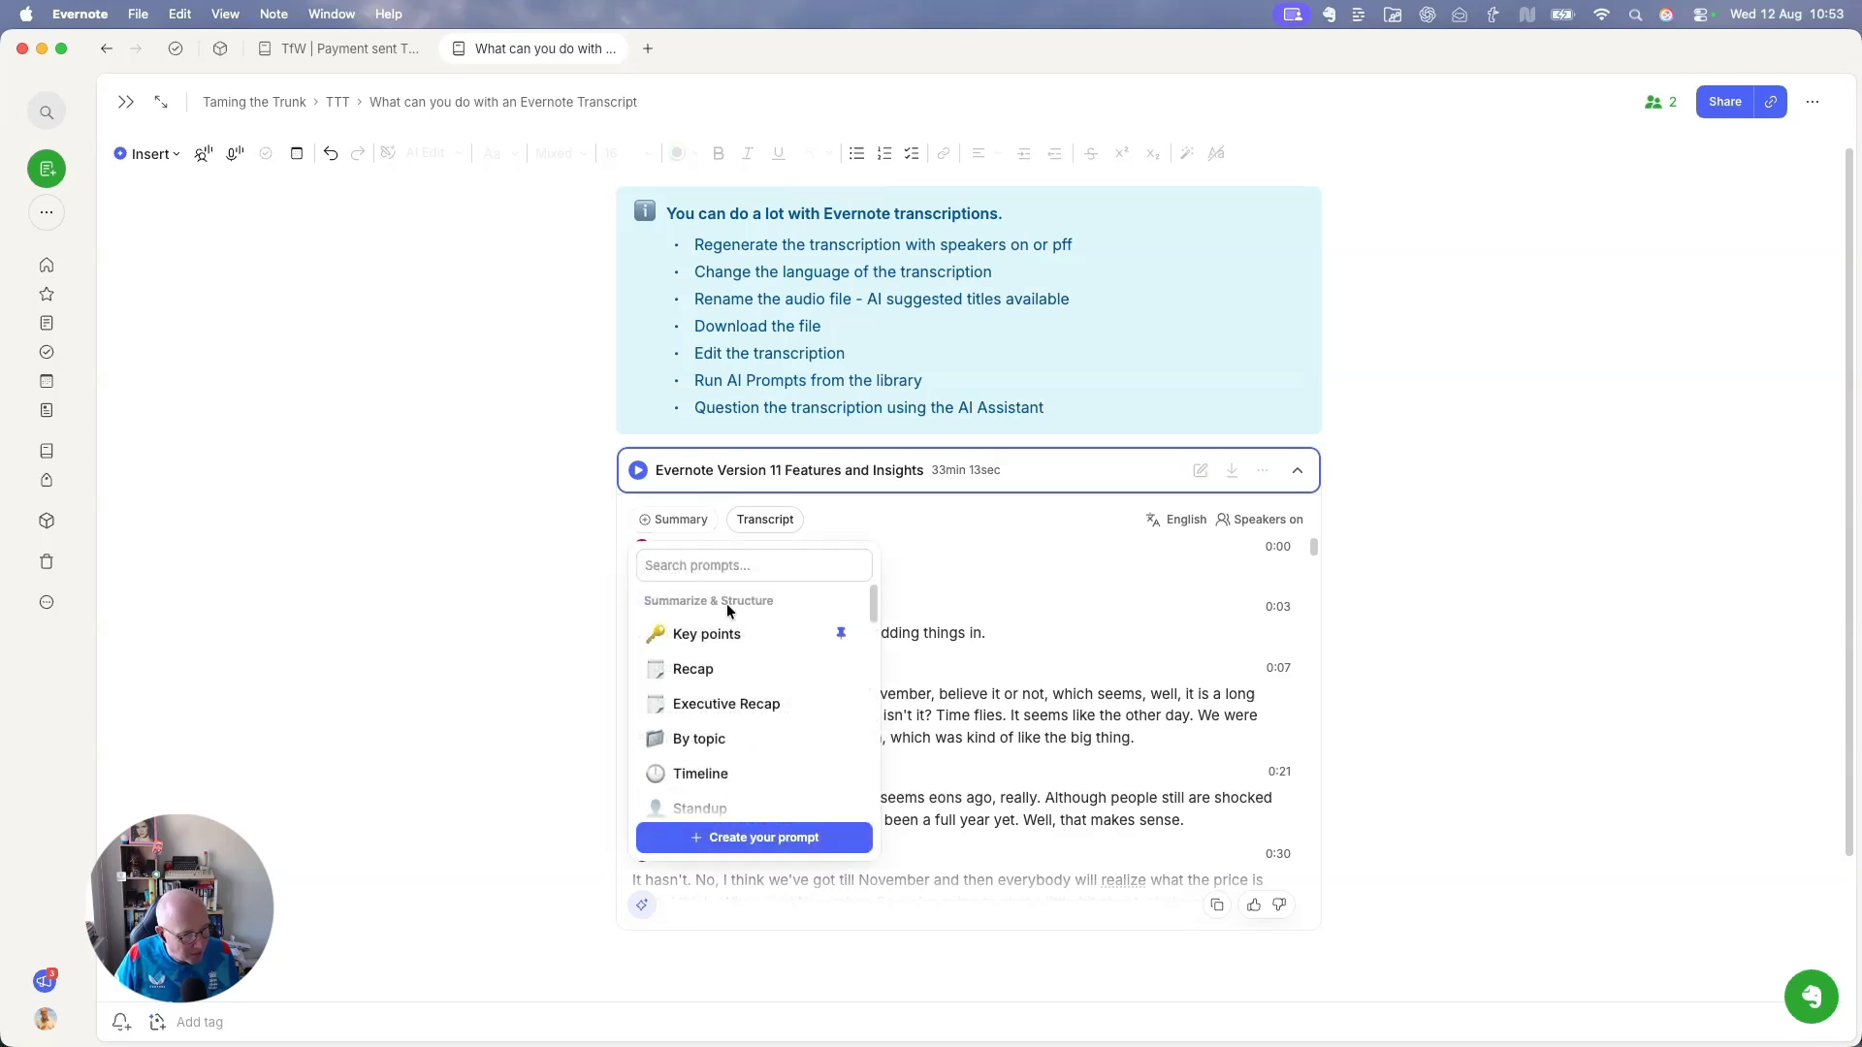
left_click_drag(871, 617, 858, 681)
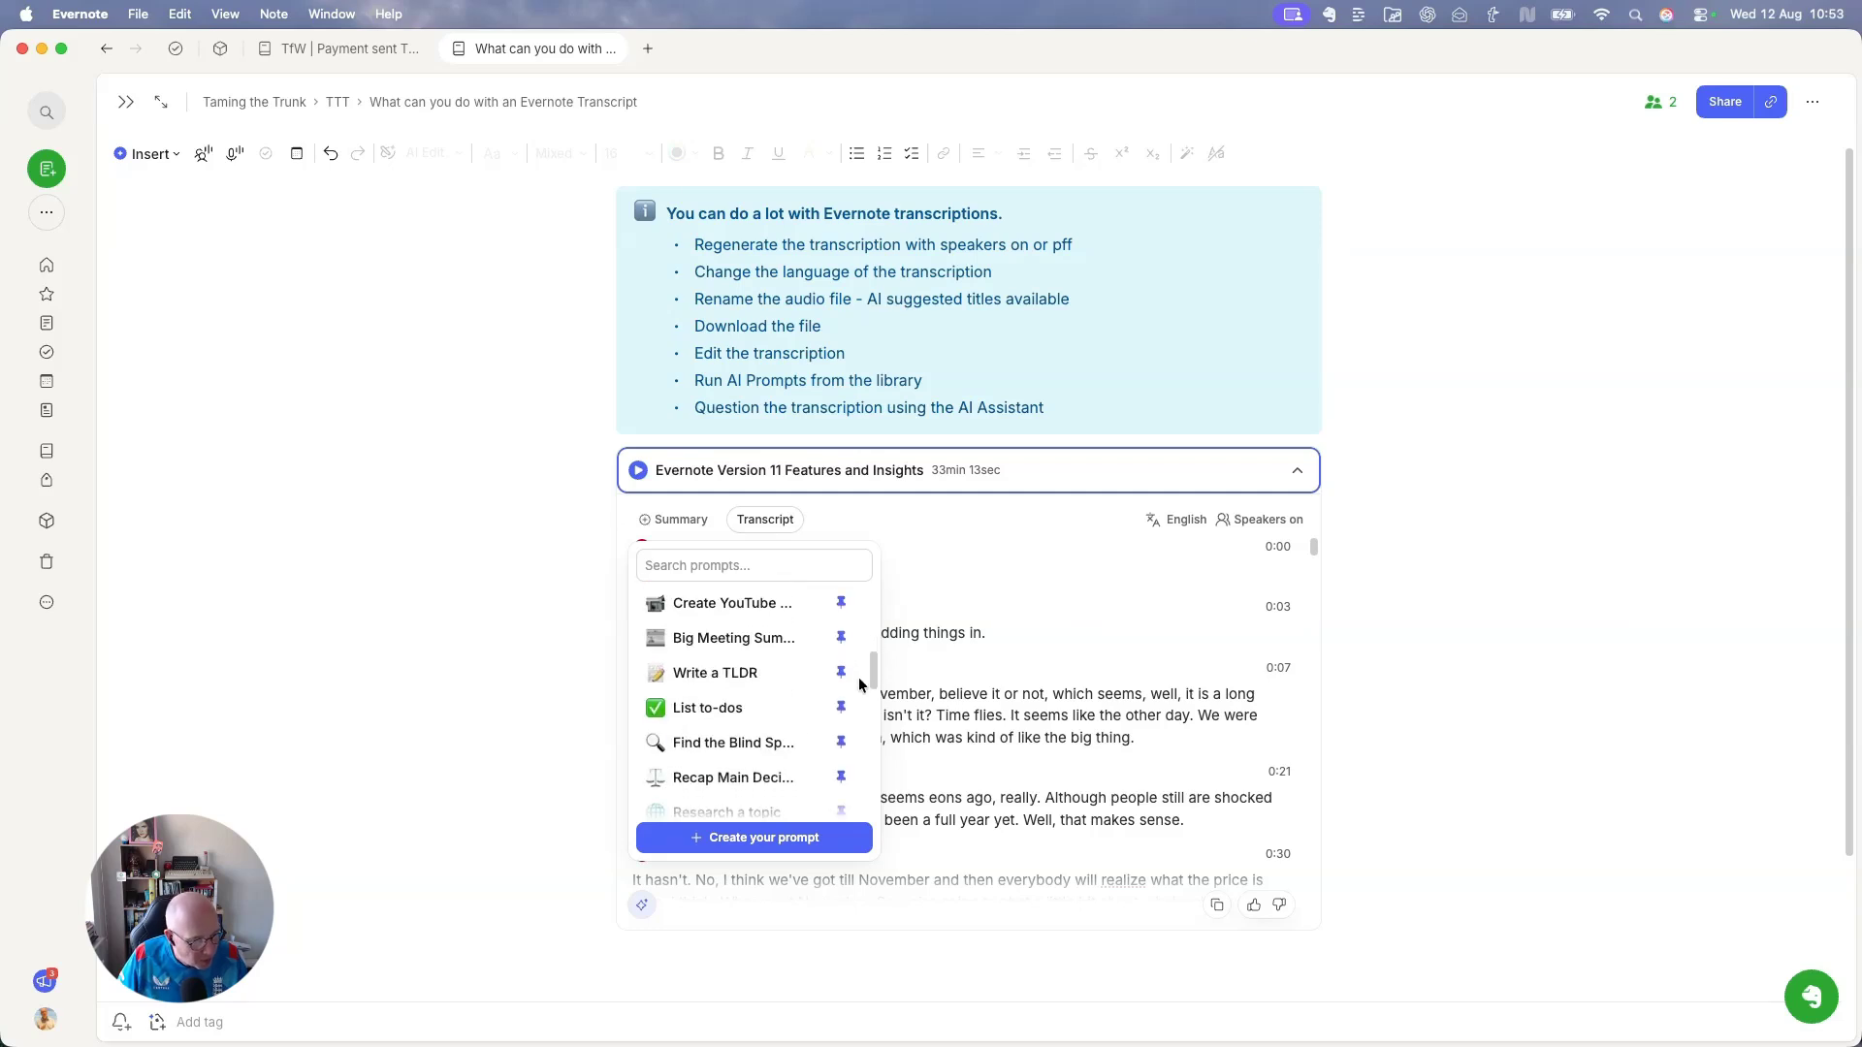
left_click(728, 640)
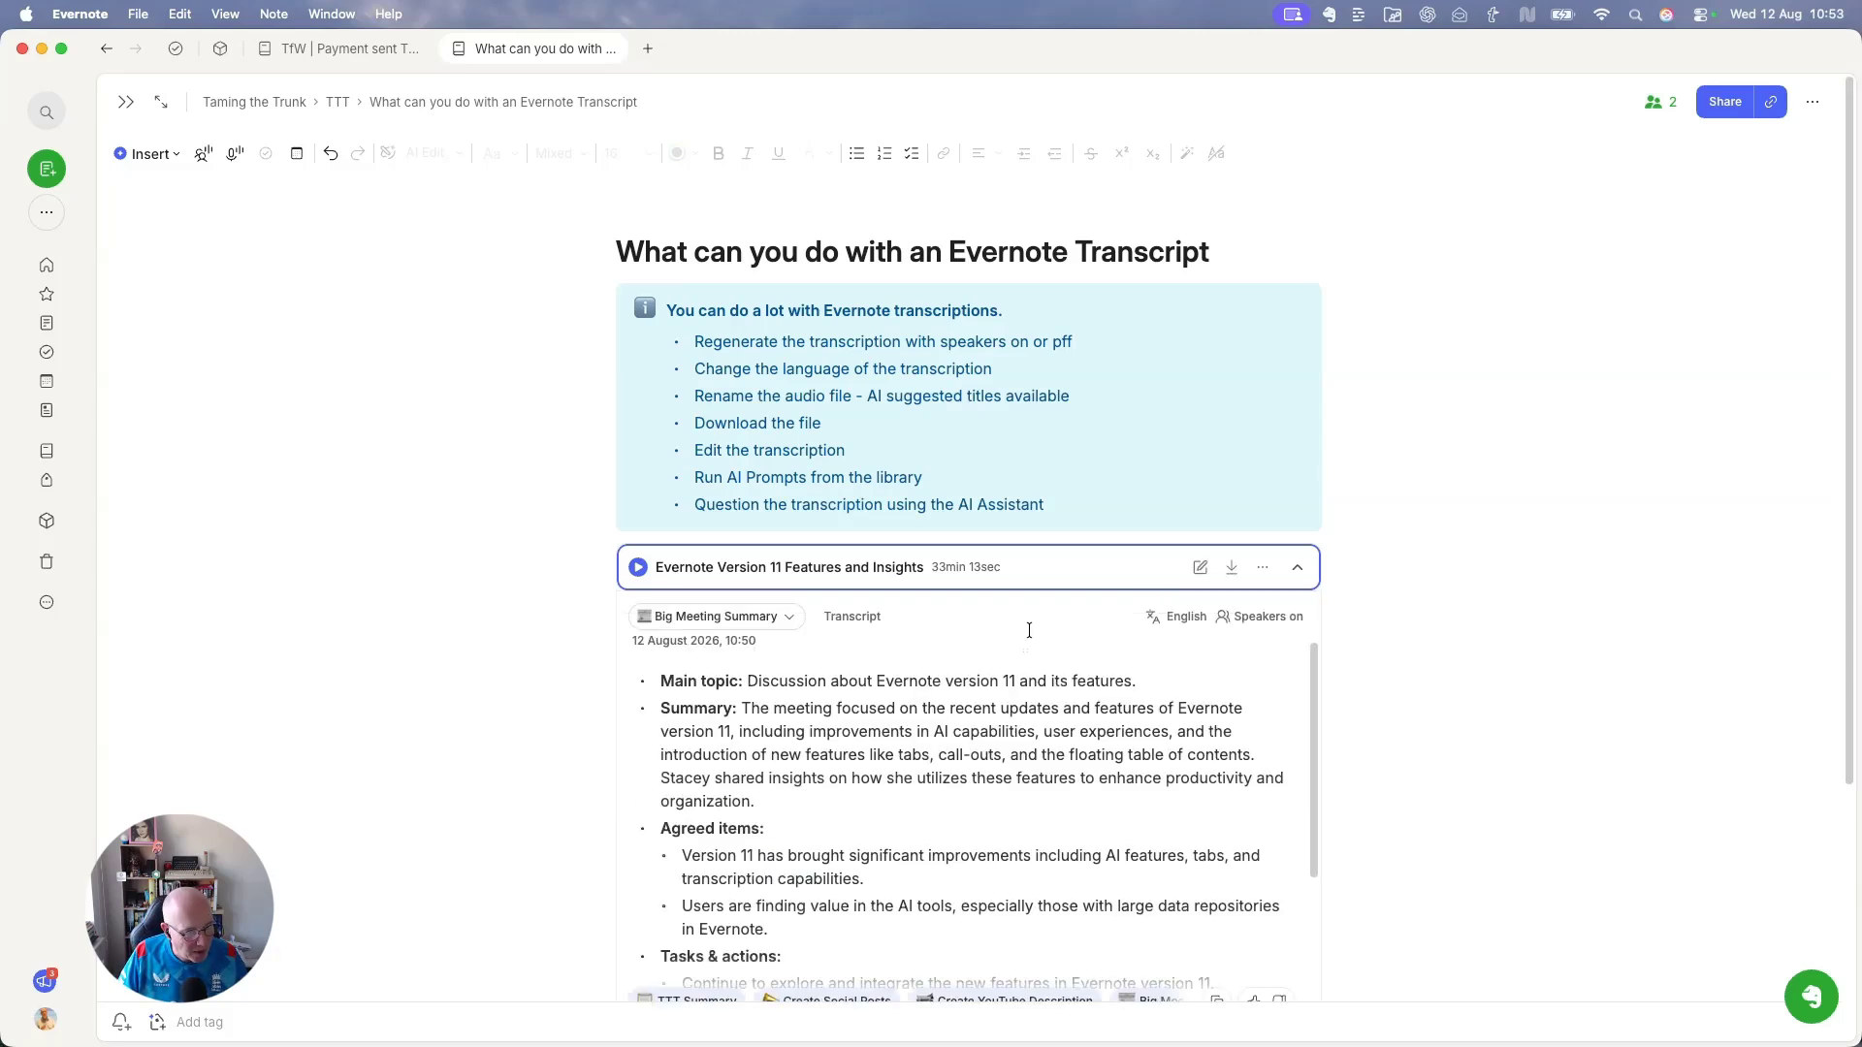
Read the Big Meeting Summary down to its open questions and compare it with the transcript view.
scroll(1293, 610, "down", 2)
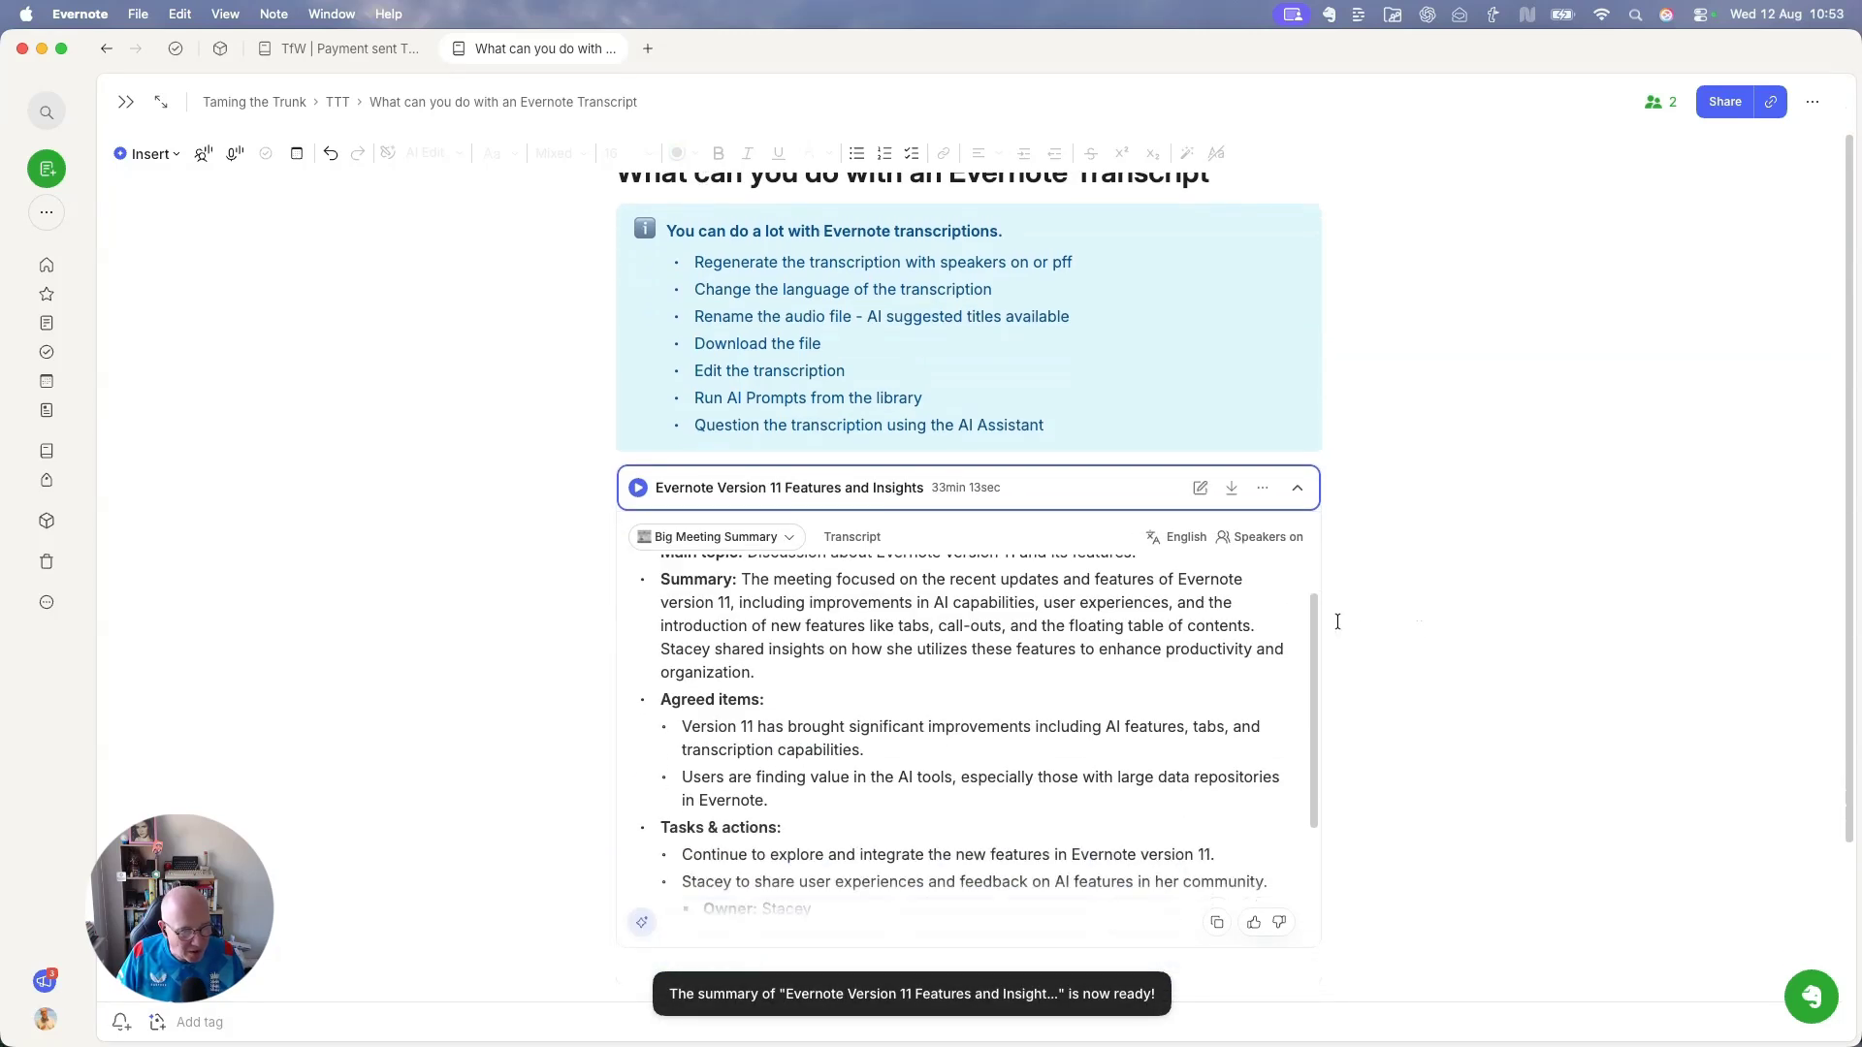
scroll(1316, 621, "up", 3)
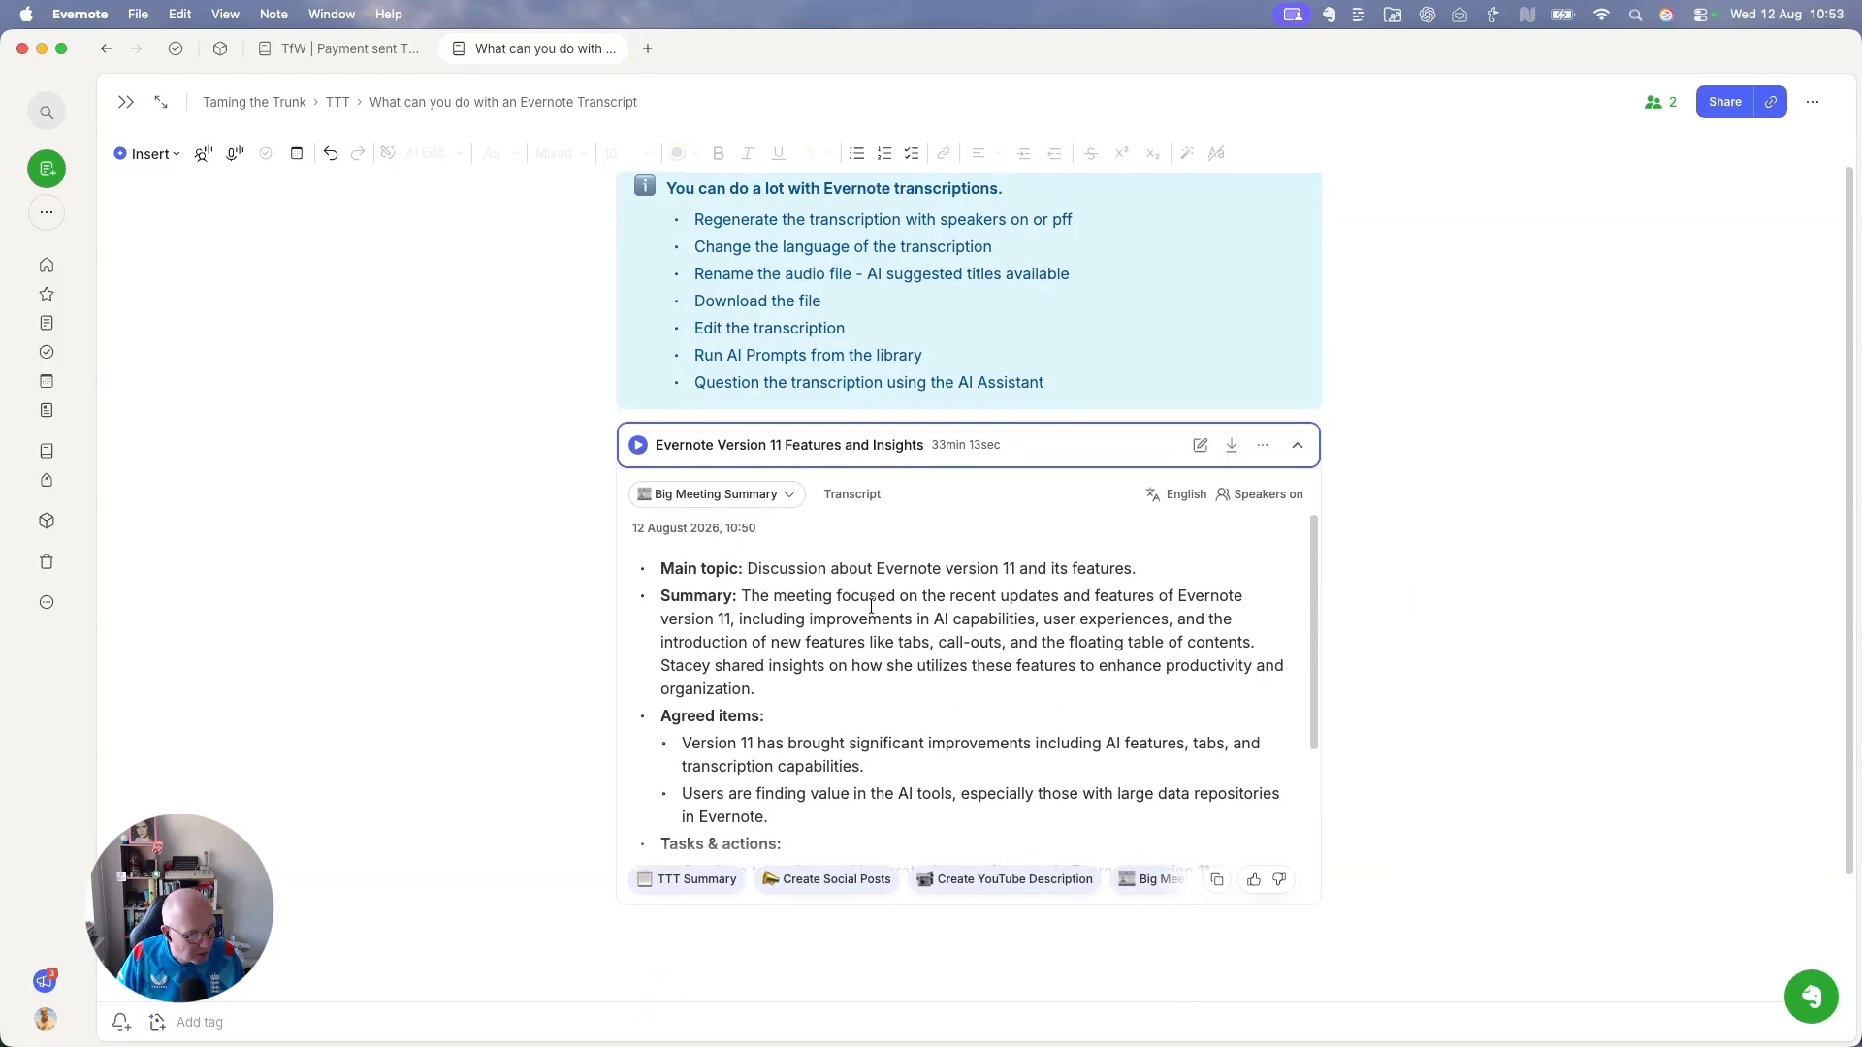
scroll(870, 606, "down", 6)
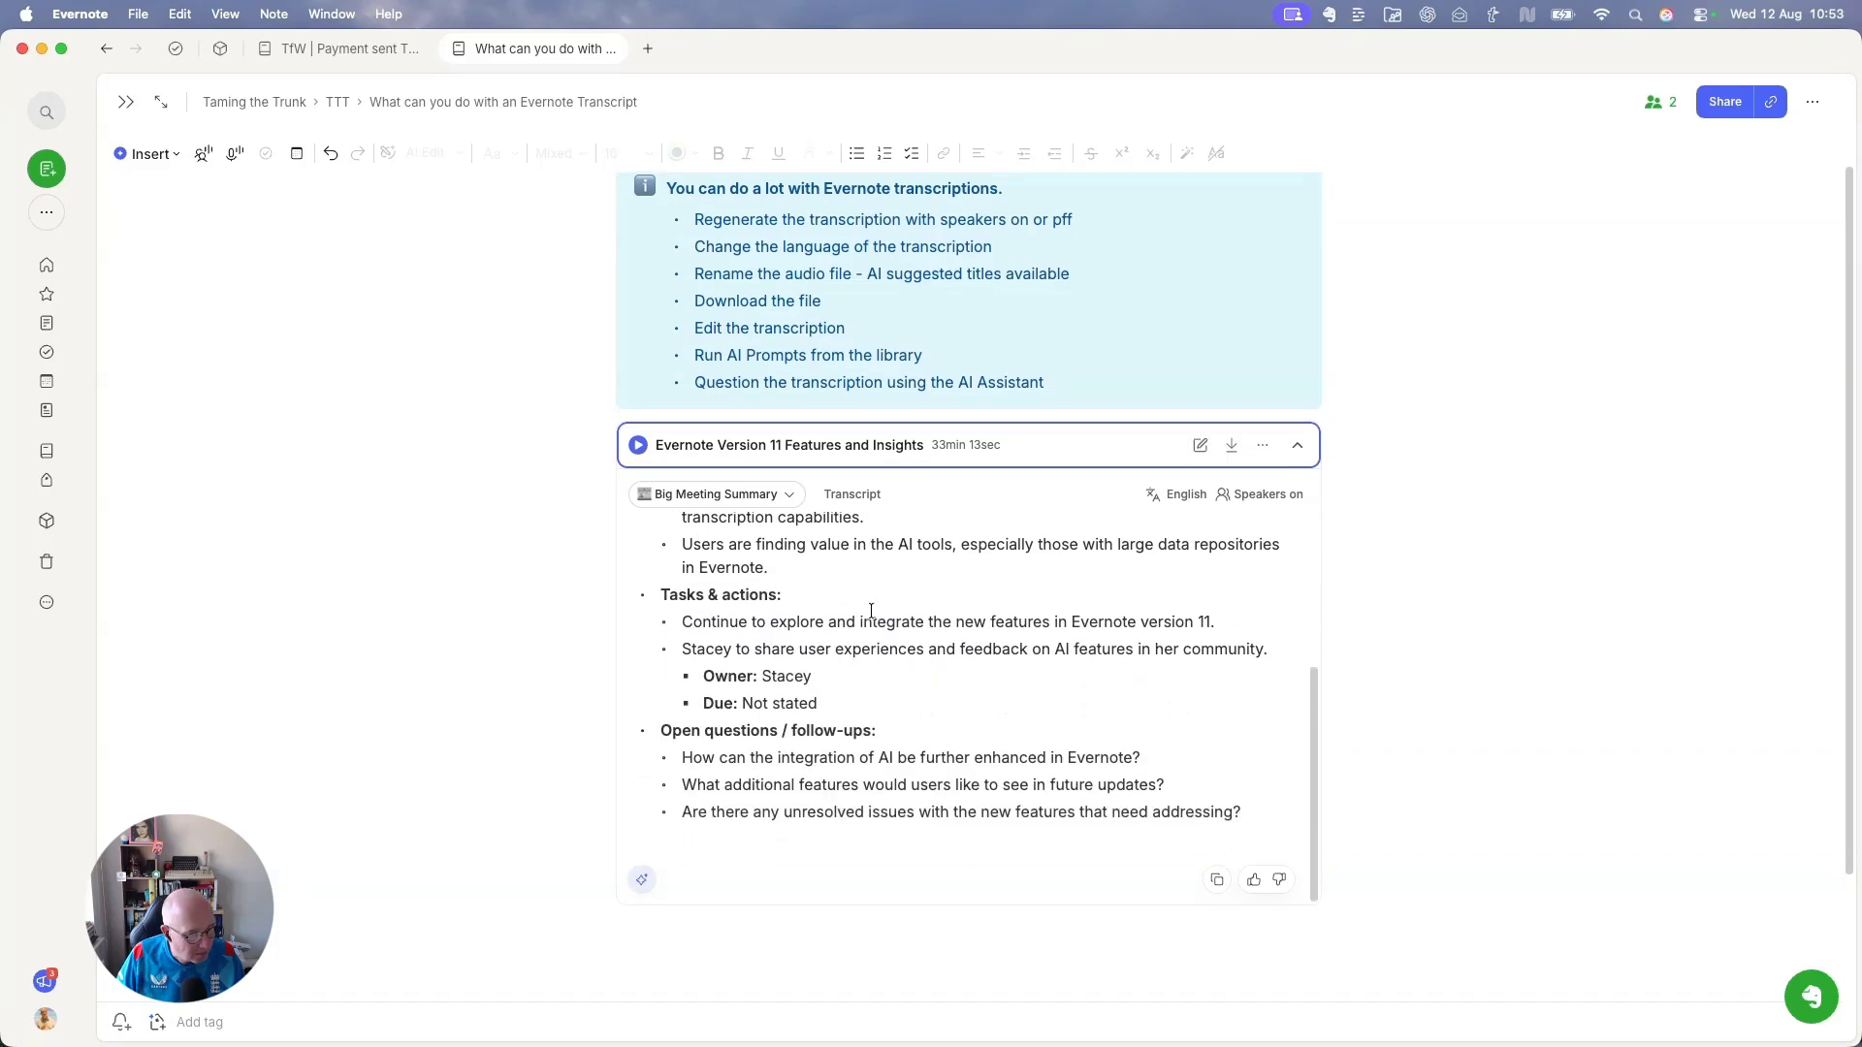
scroll(867, 606, "up", 6)
left_click(853, 499)
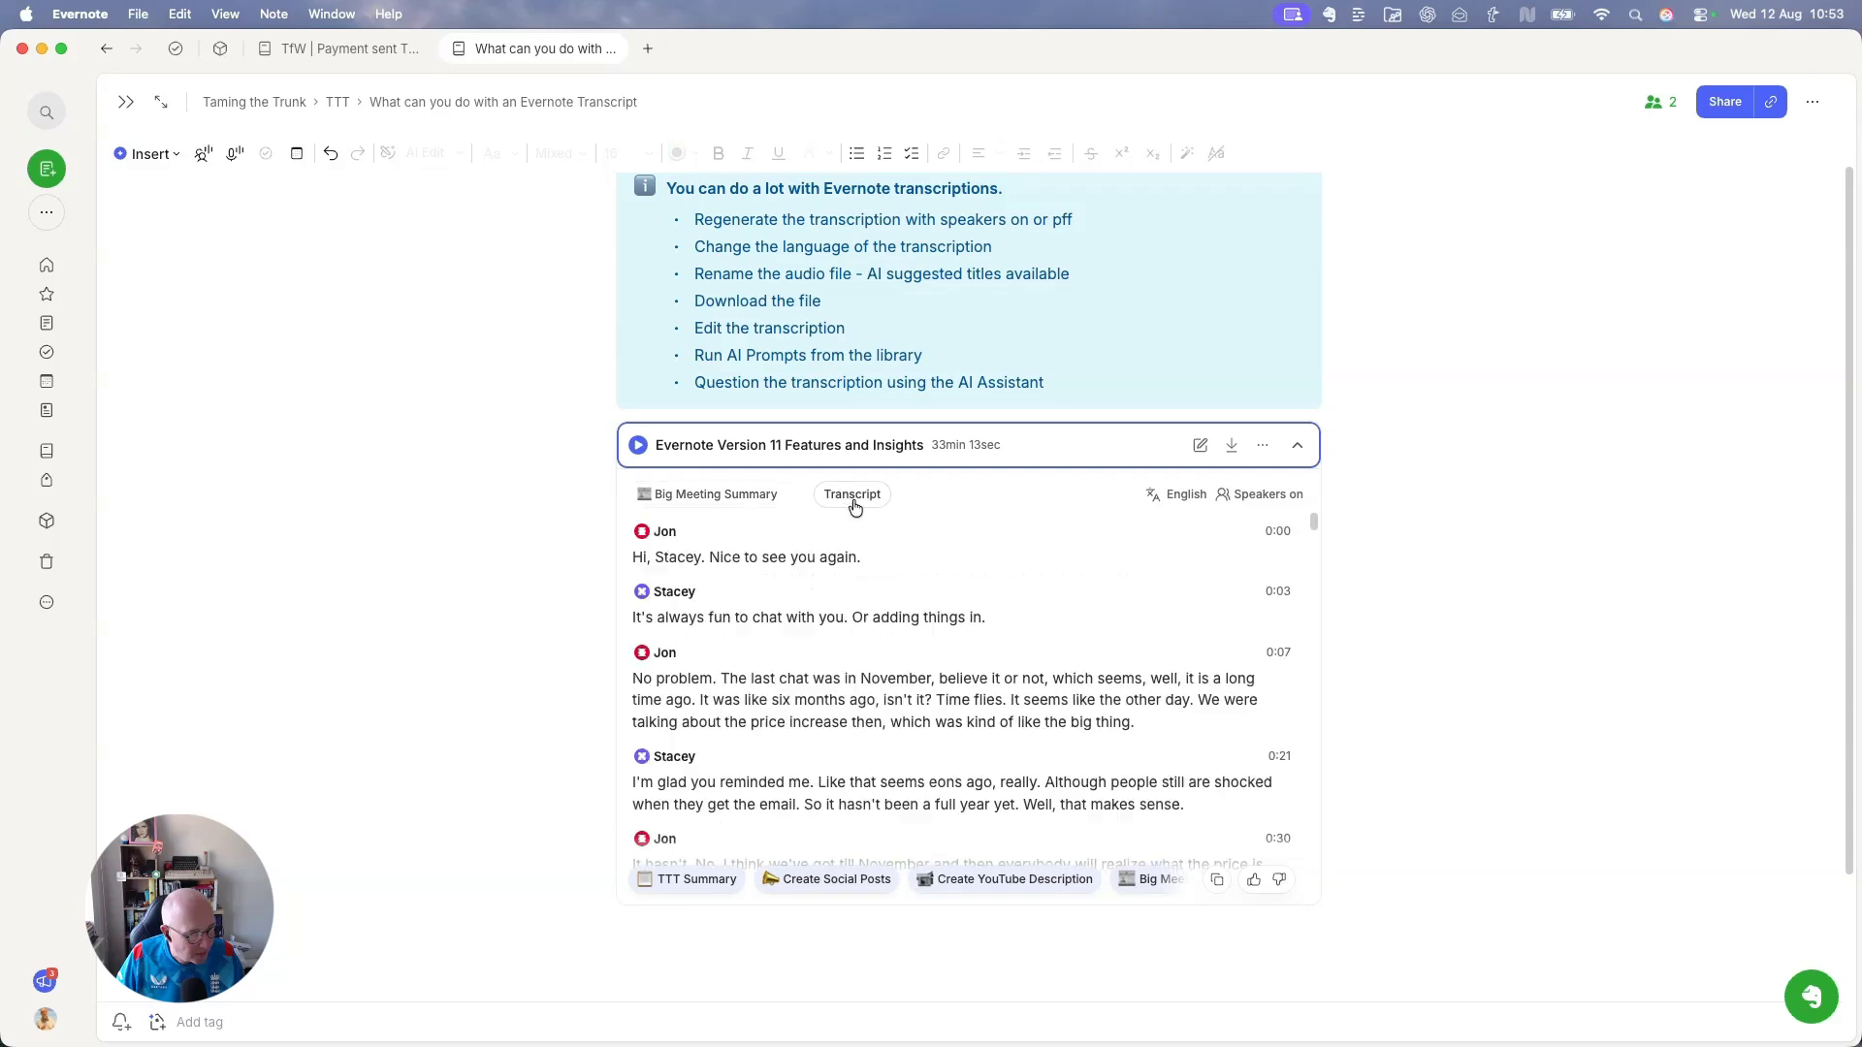
left_click(740, 497)
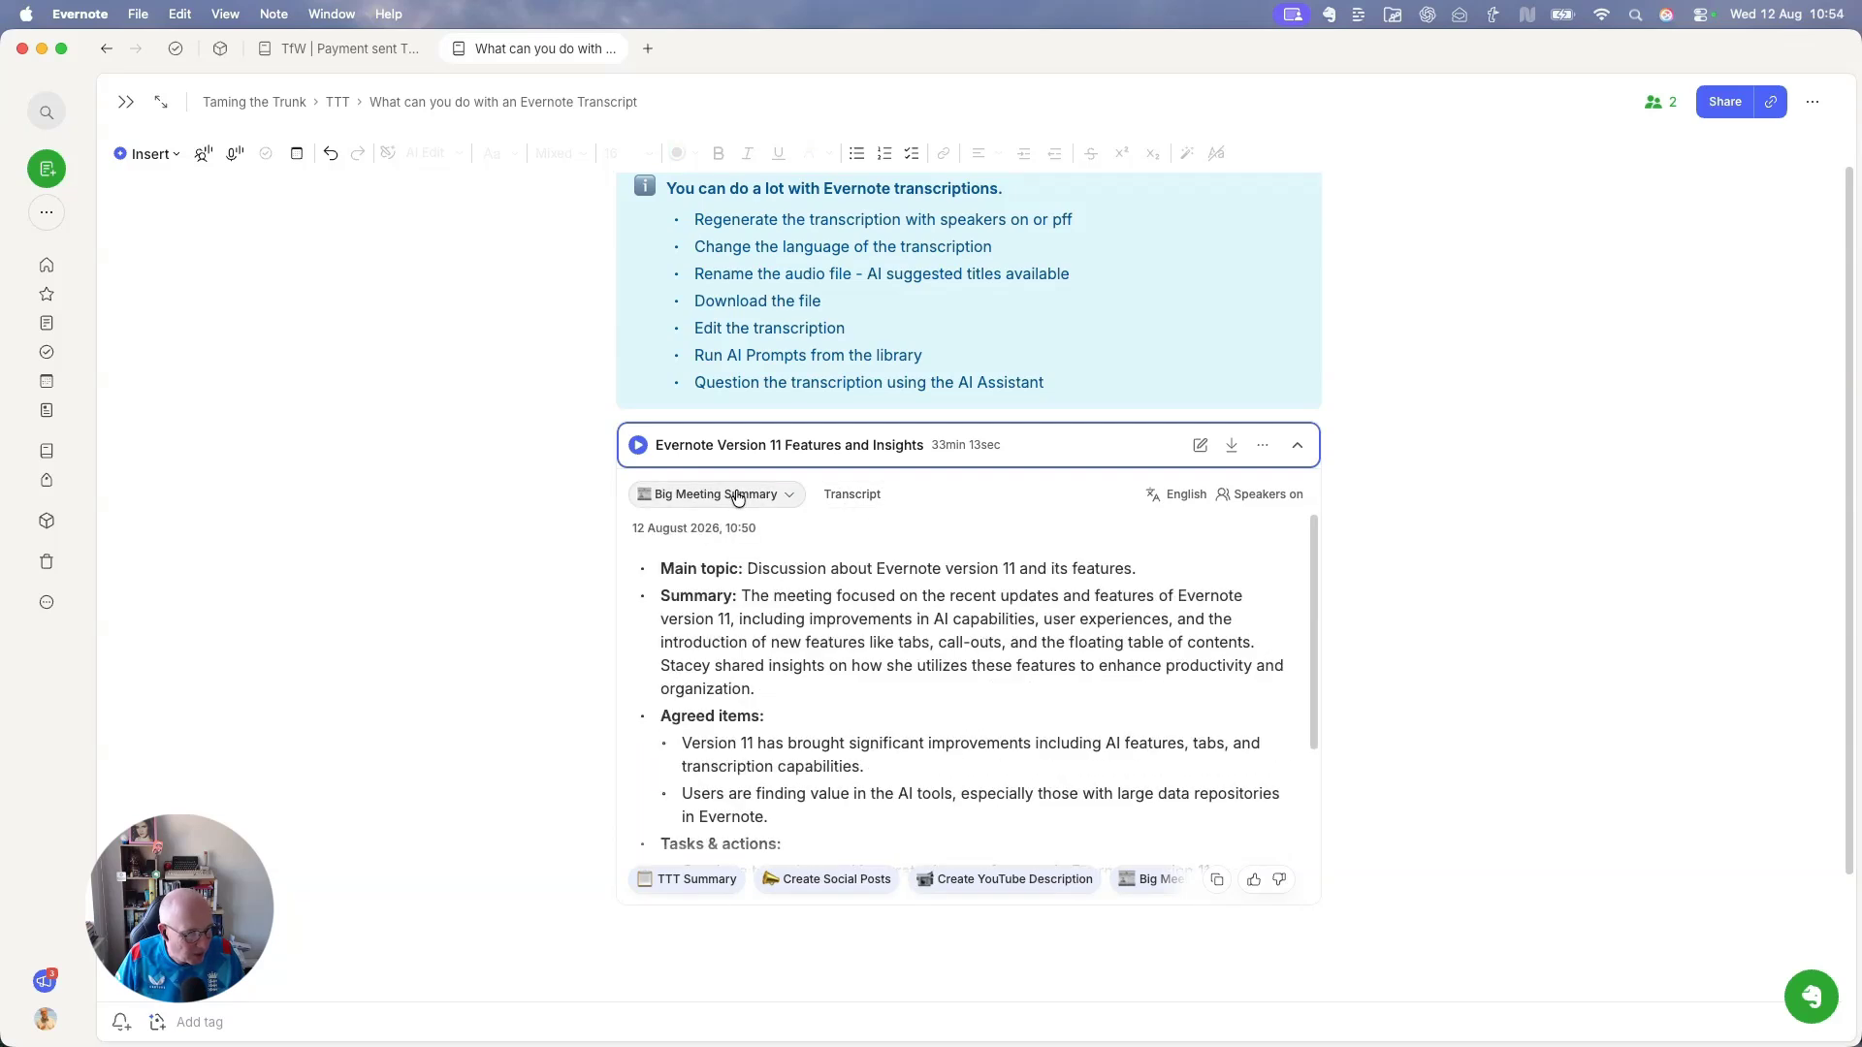
Browse the other summary prompts available for the recording and close the list without choosing one.
left_click(789, 494)
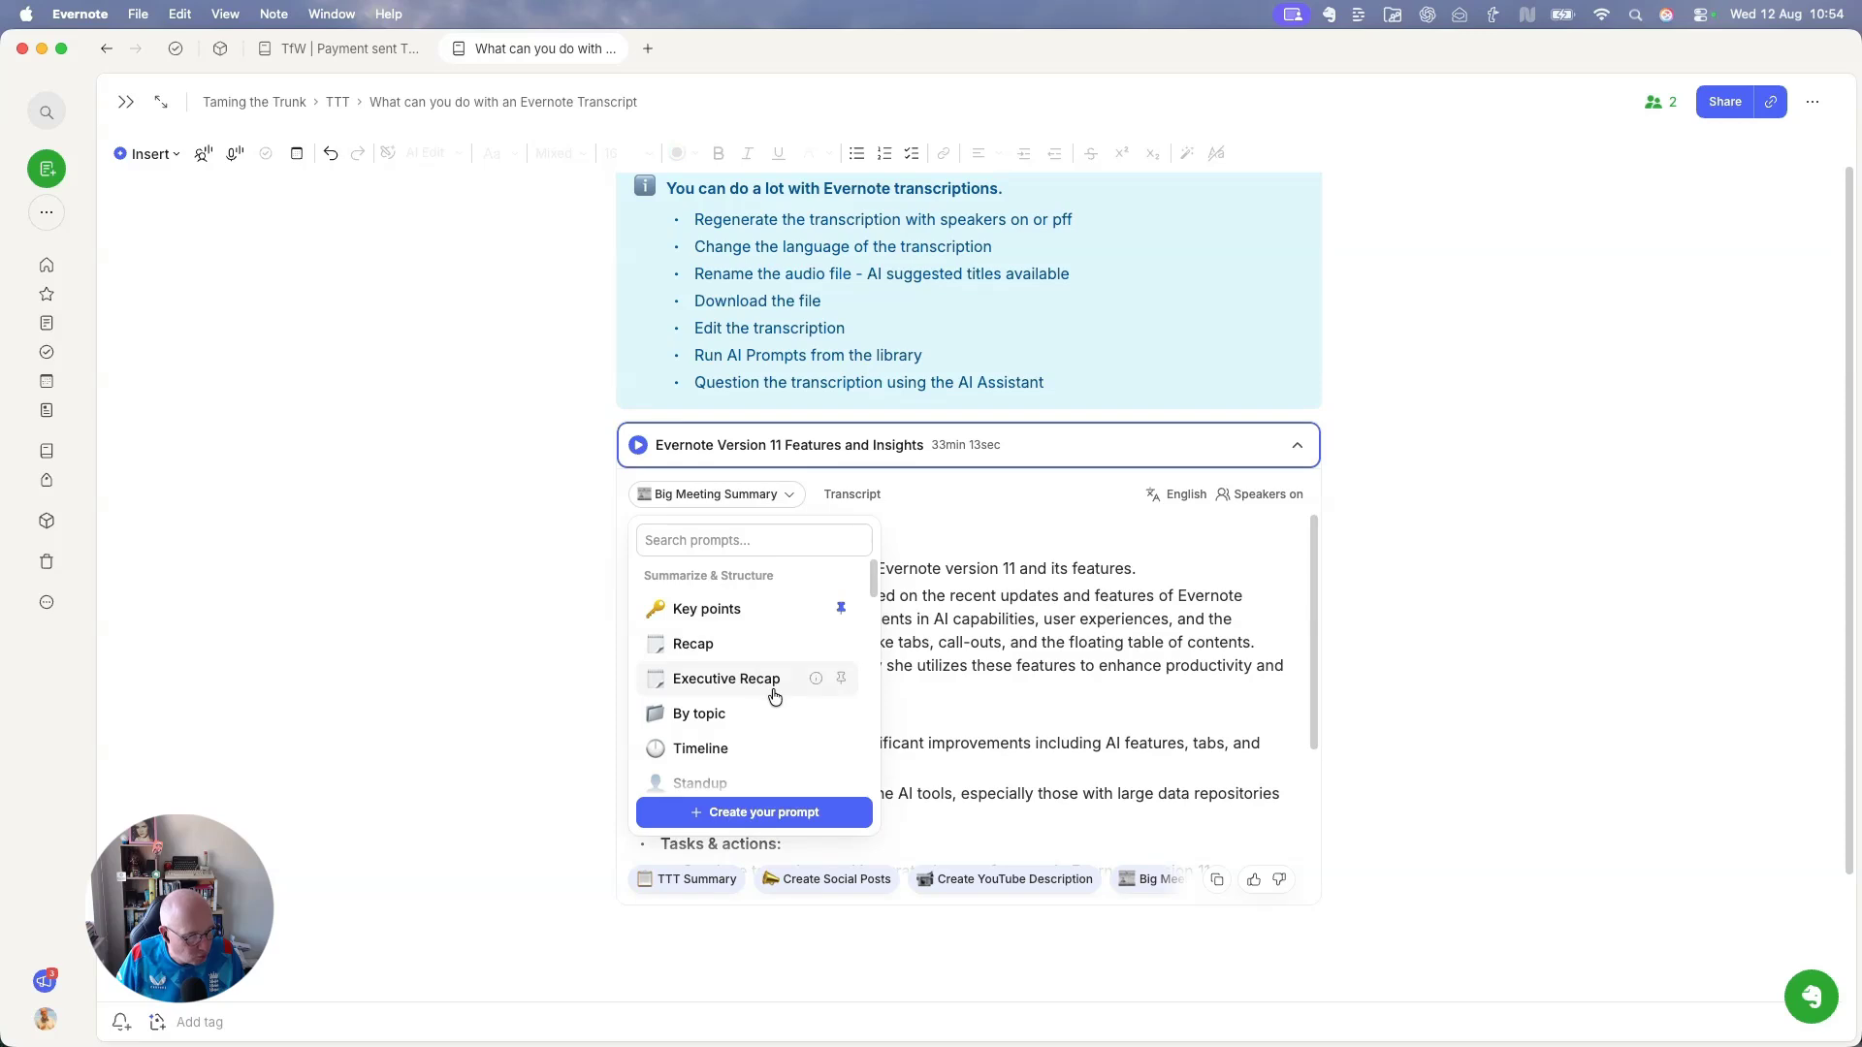
scroll(776, 685, "down", 5)
scroll(776, 685, "down", 4)
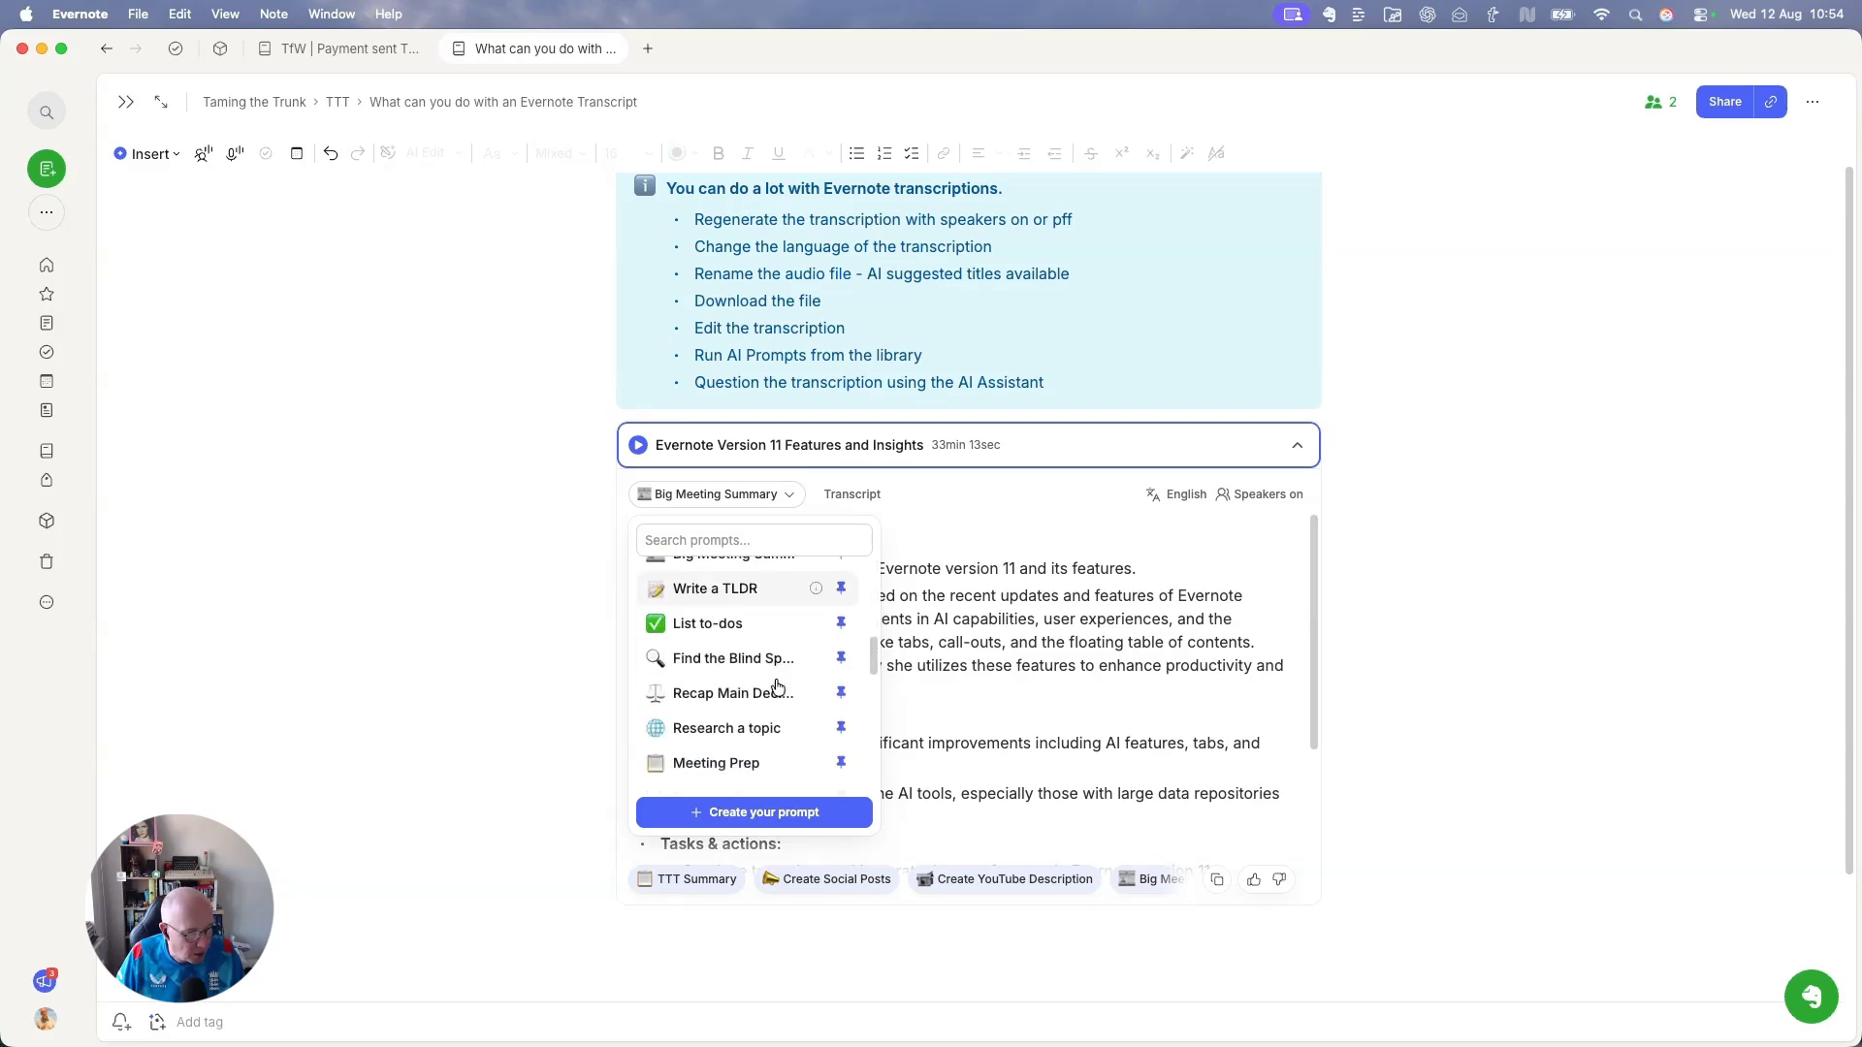
scroll(791, 687, "up", 10)
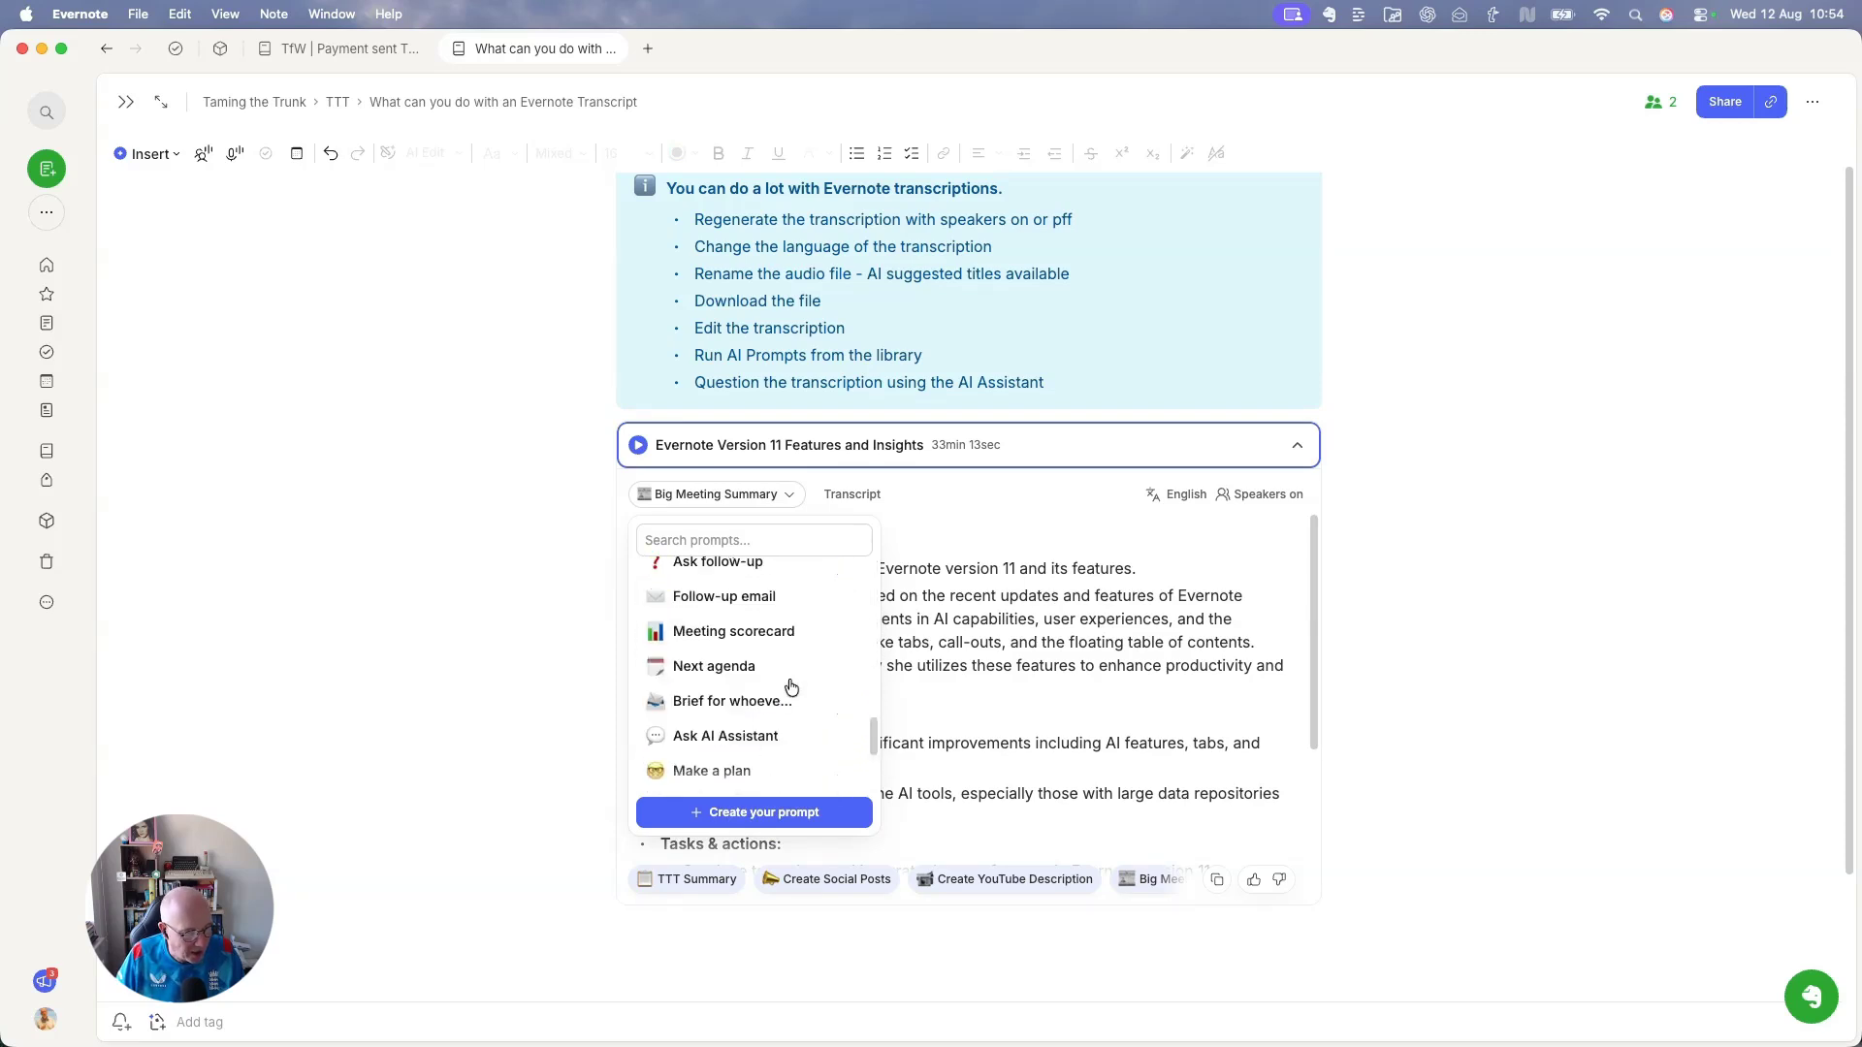
left_click(1015, 644)
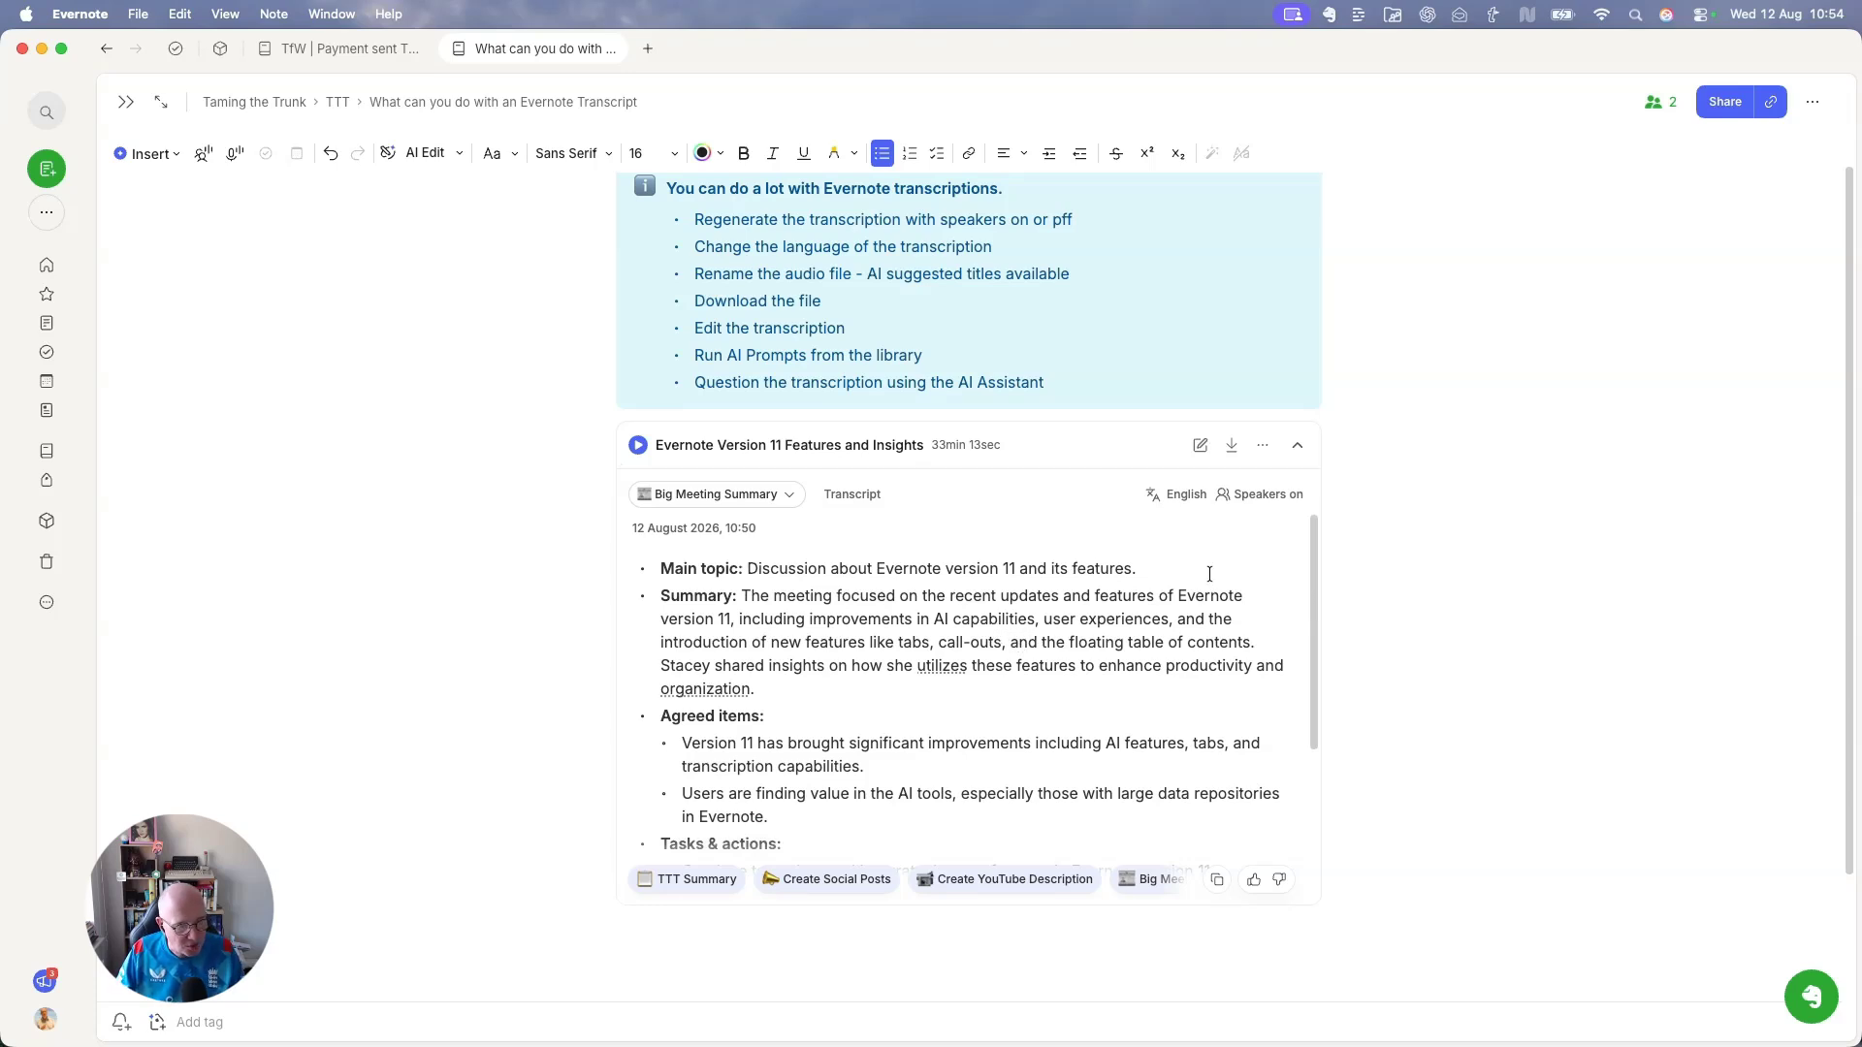
Look through the transcript for the passage where the second speaker discusses the Google Calendar integration.
scroll(1207, 574, "up", 2)
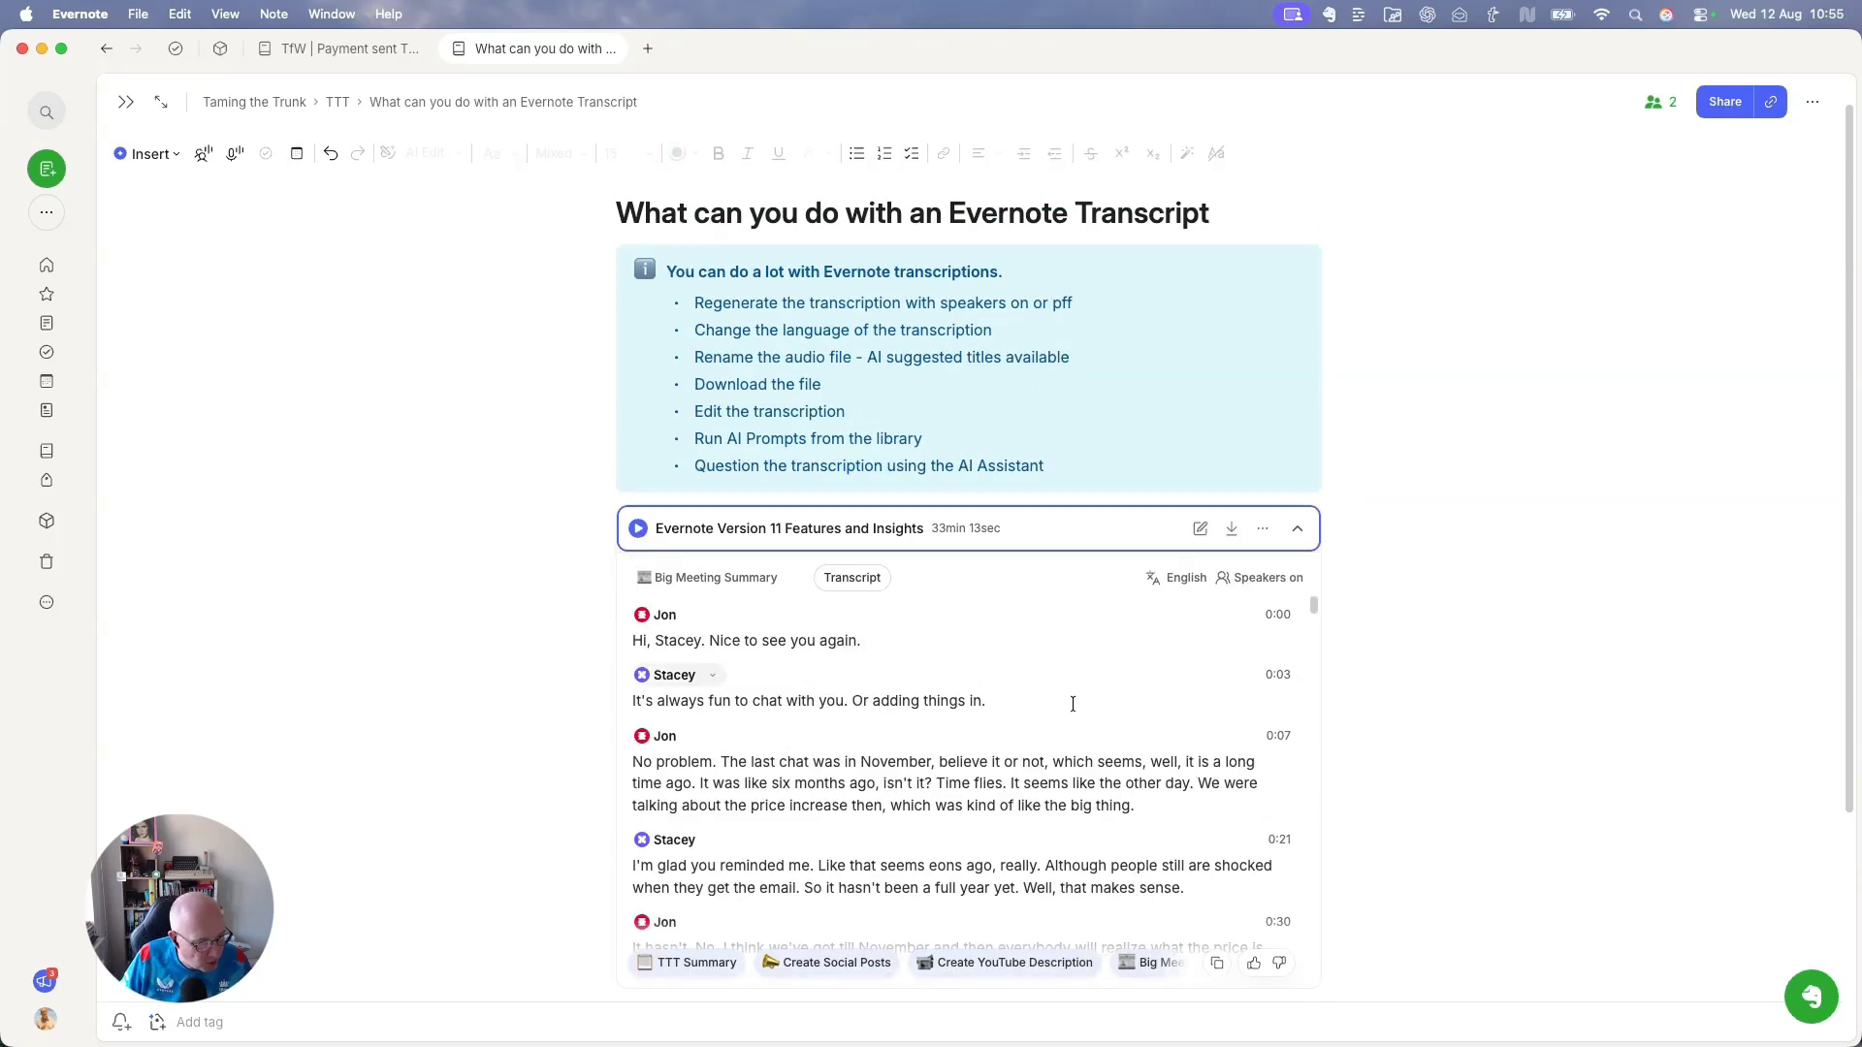
scroll(1072, 704, "down", 2)
scroll(1070, 707, "down", 10)
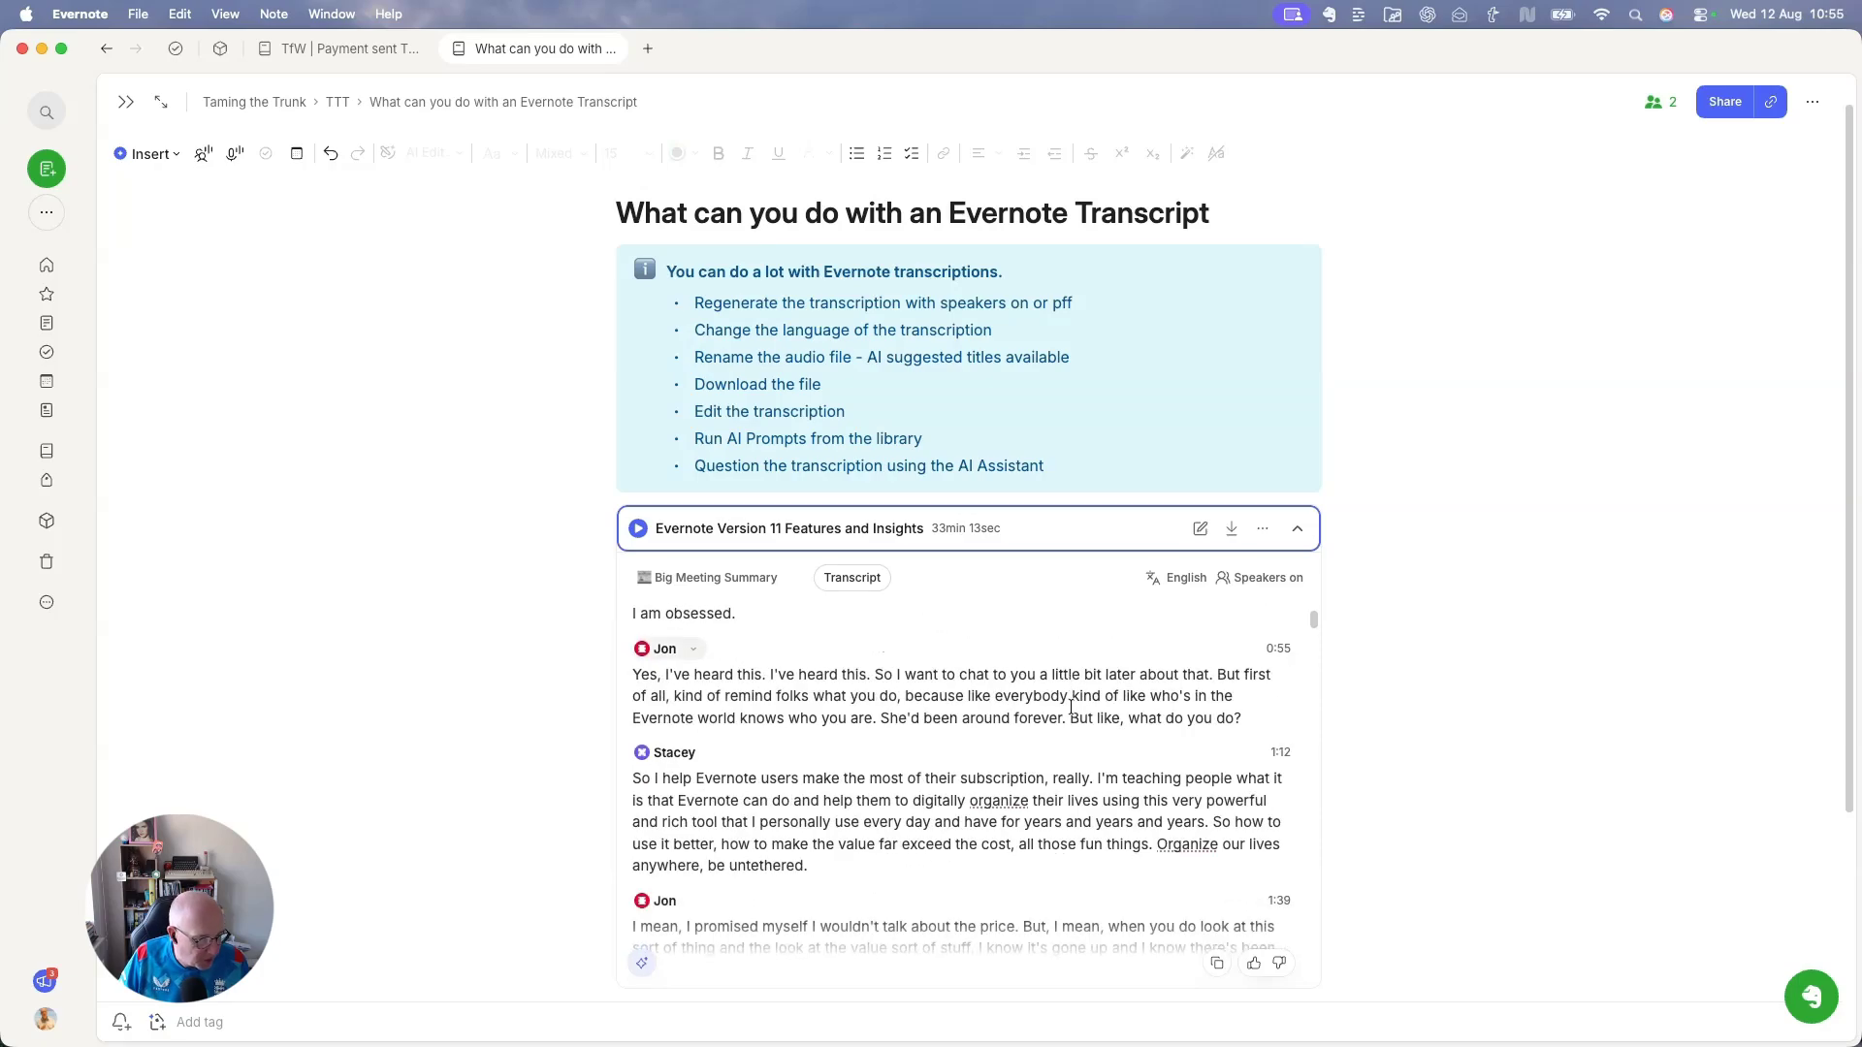
scroll(1071, 707, "down", 15)
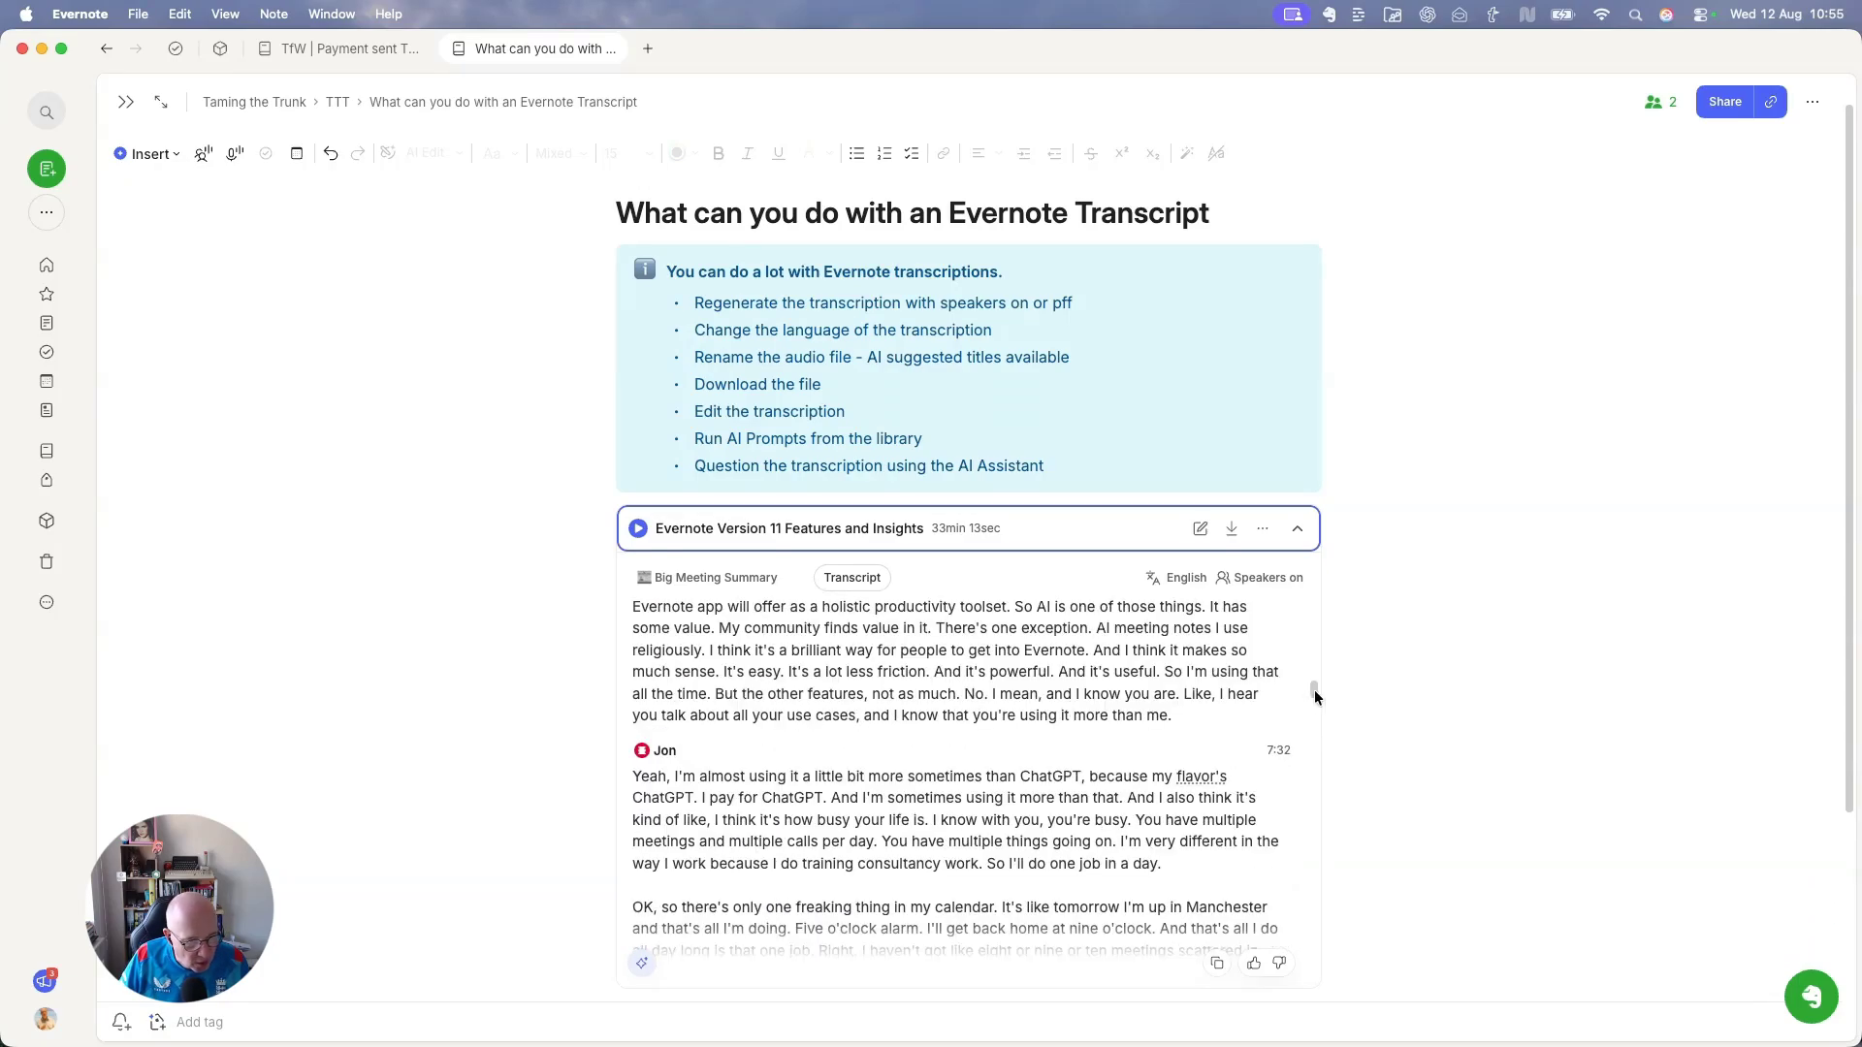
left_click_drag(1313, 689, 1329, 887)
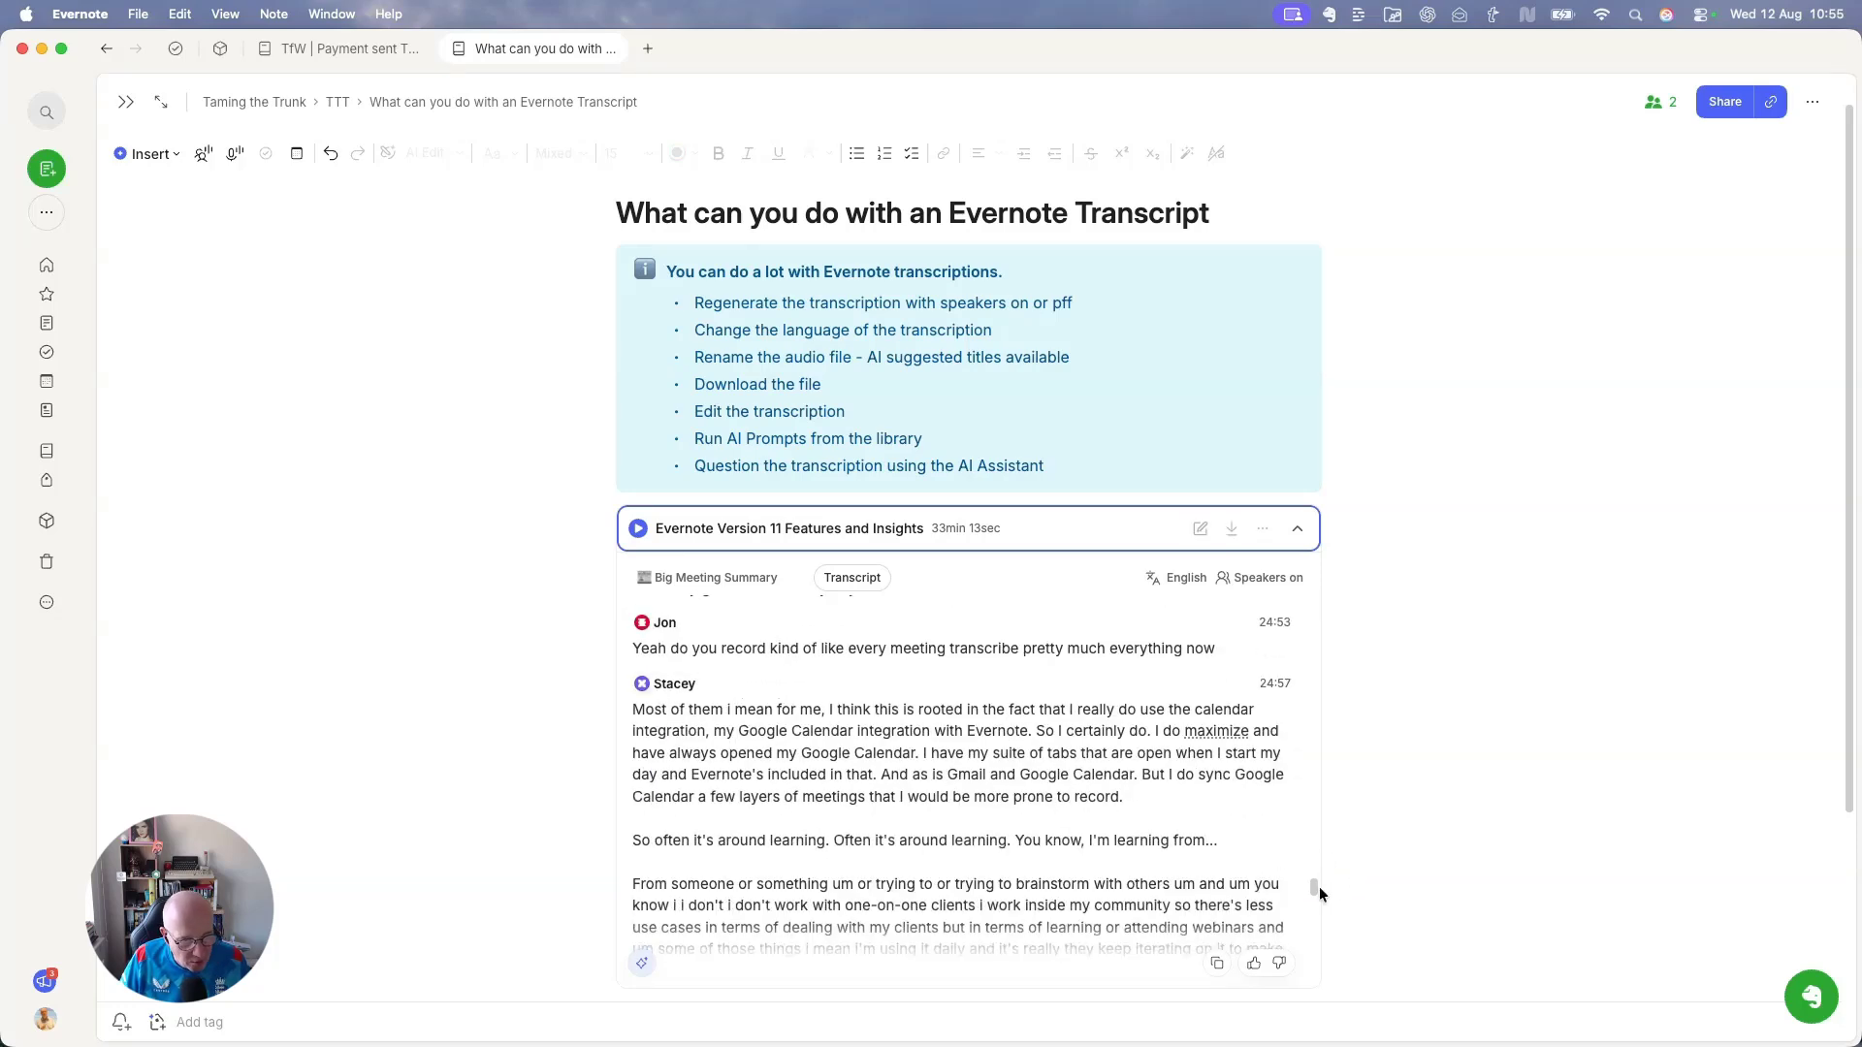
scroll(1315, 884, "down", 1)
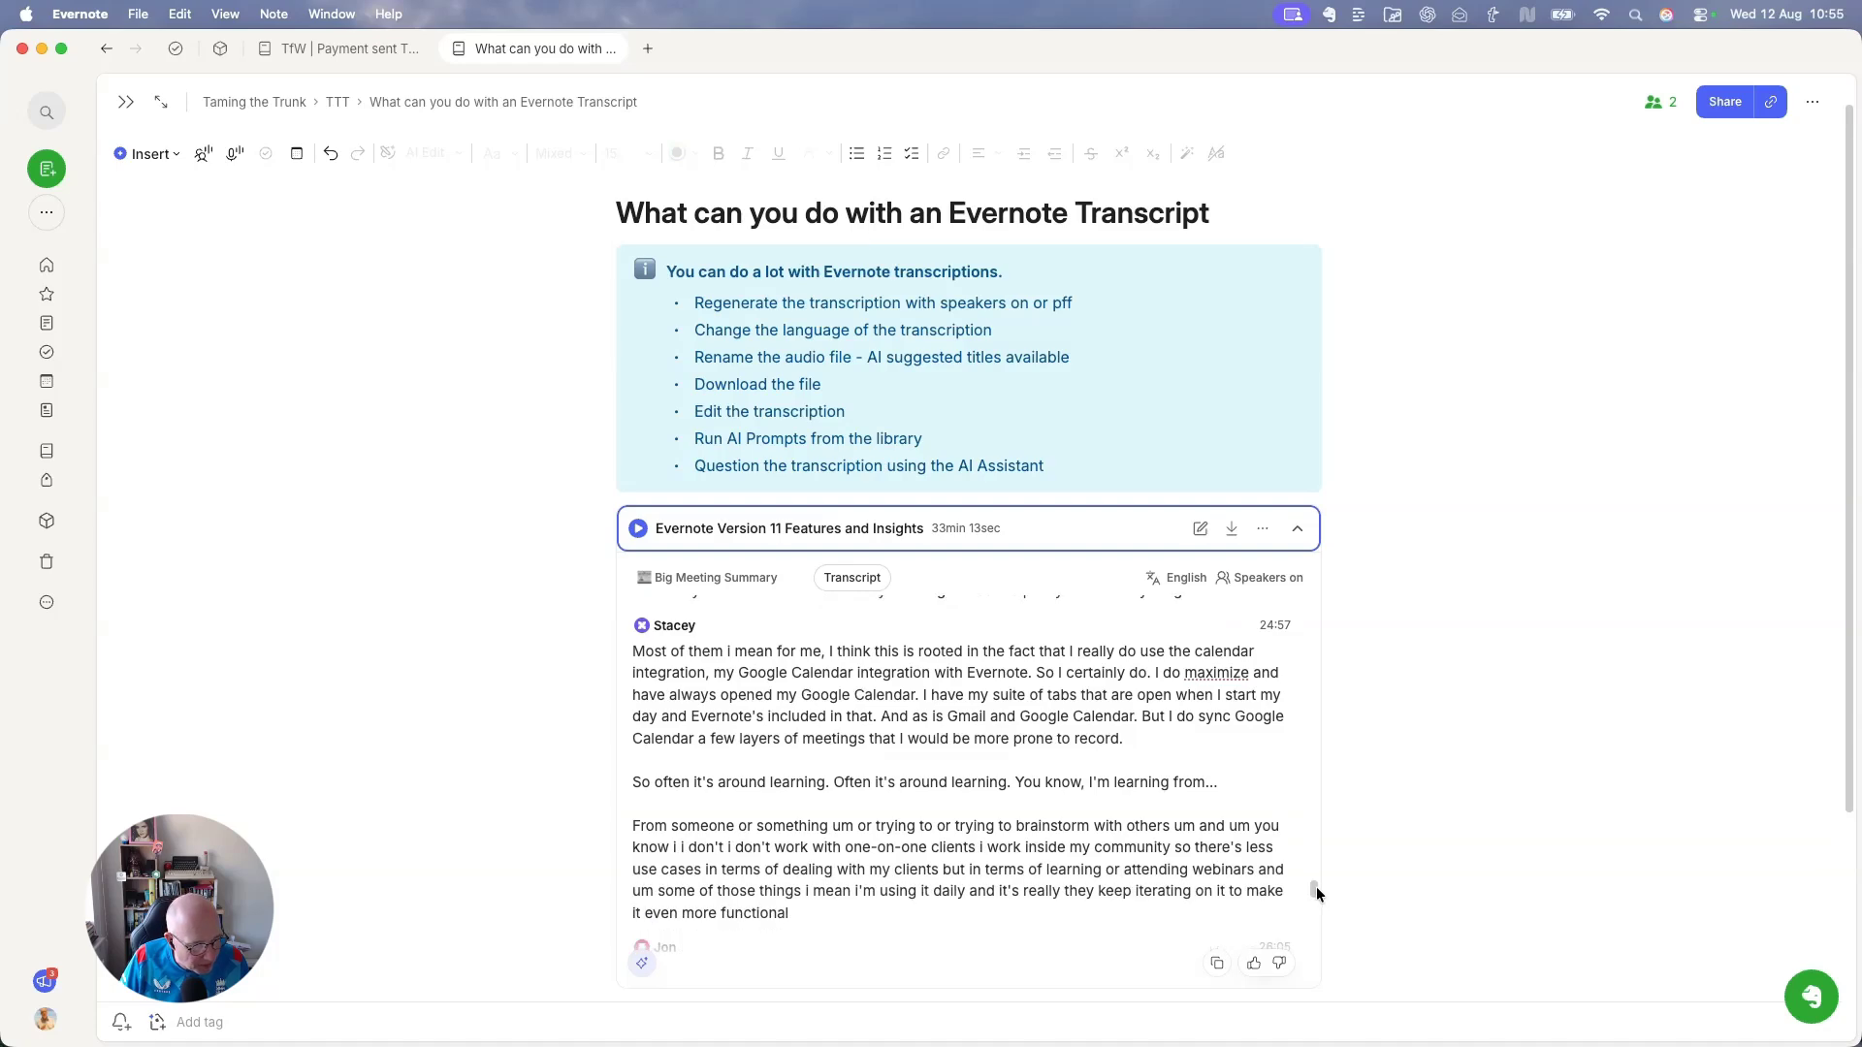
scroll(1317, 886, "up", 1)
left_click_drag(1317, 885, 1318, 812)
Ask the AI Assistant by voice what the second speaker in the note's transcription thinks about the Google Calendar integration, and close it after reading the answer.
left_click(1807, 996)
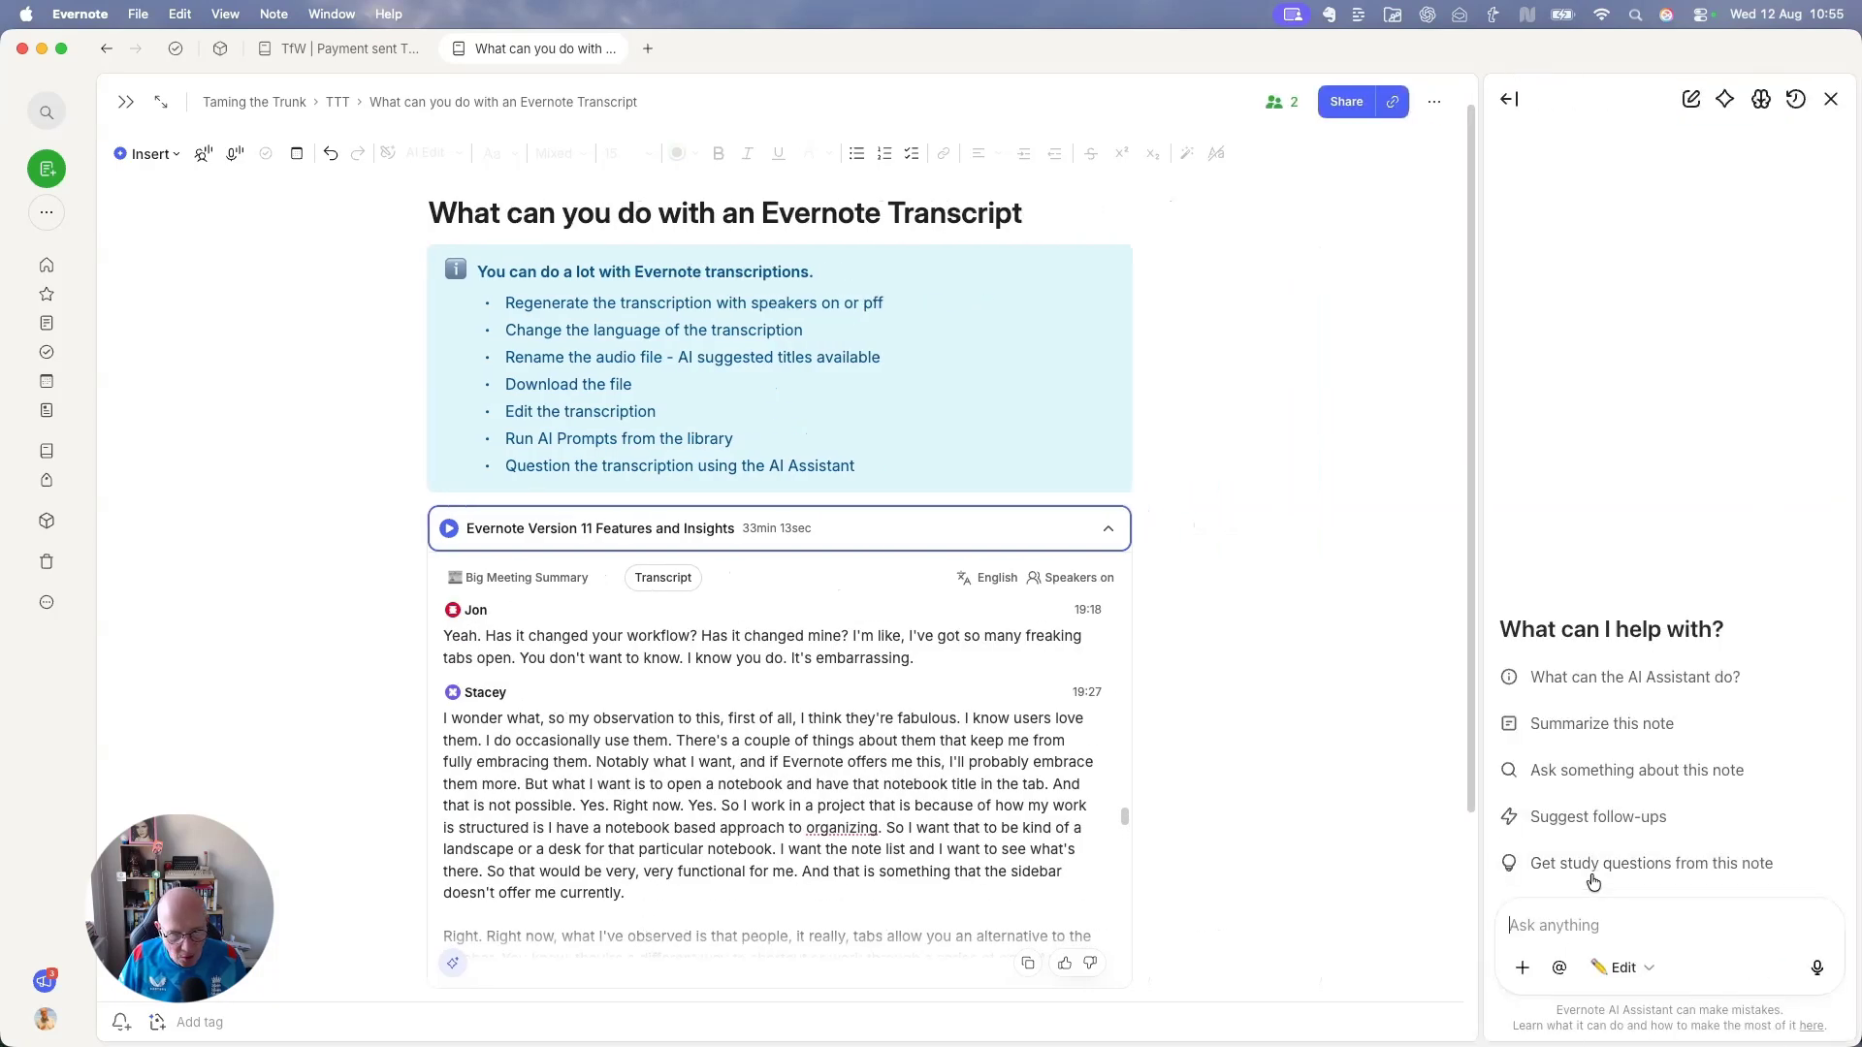
left_click(1819, 972)
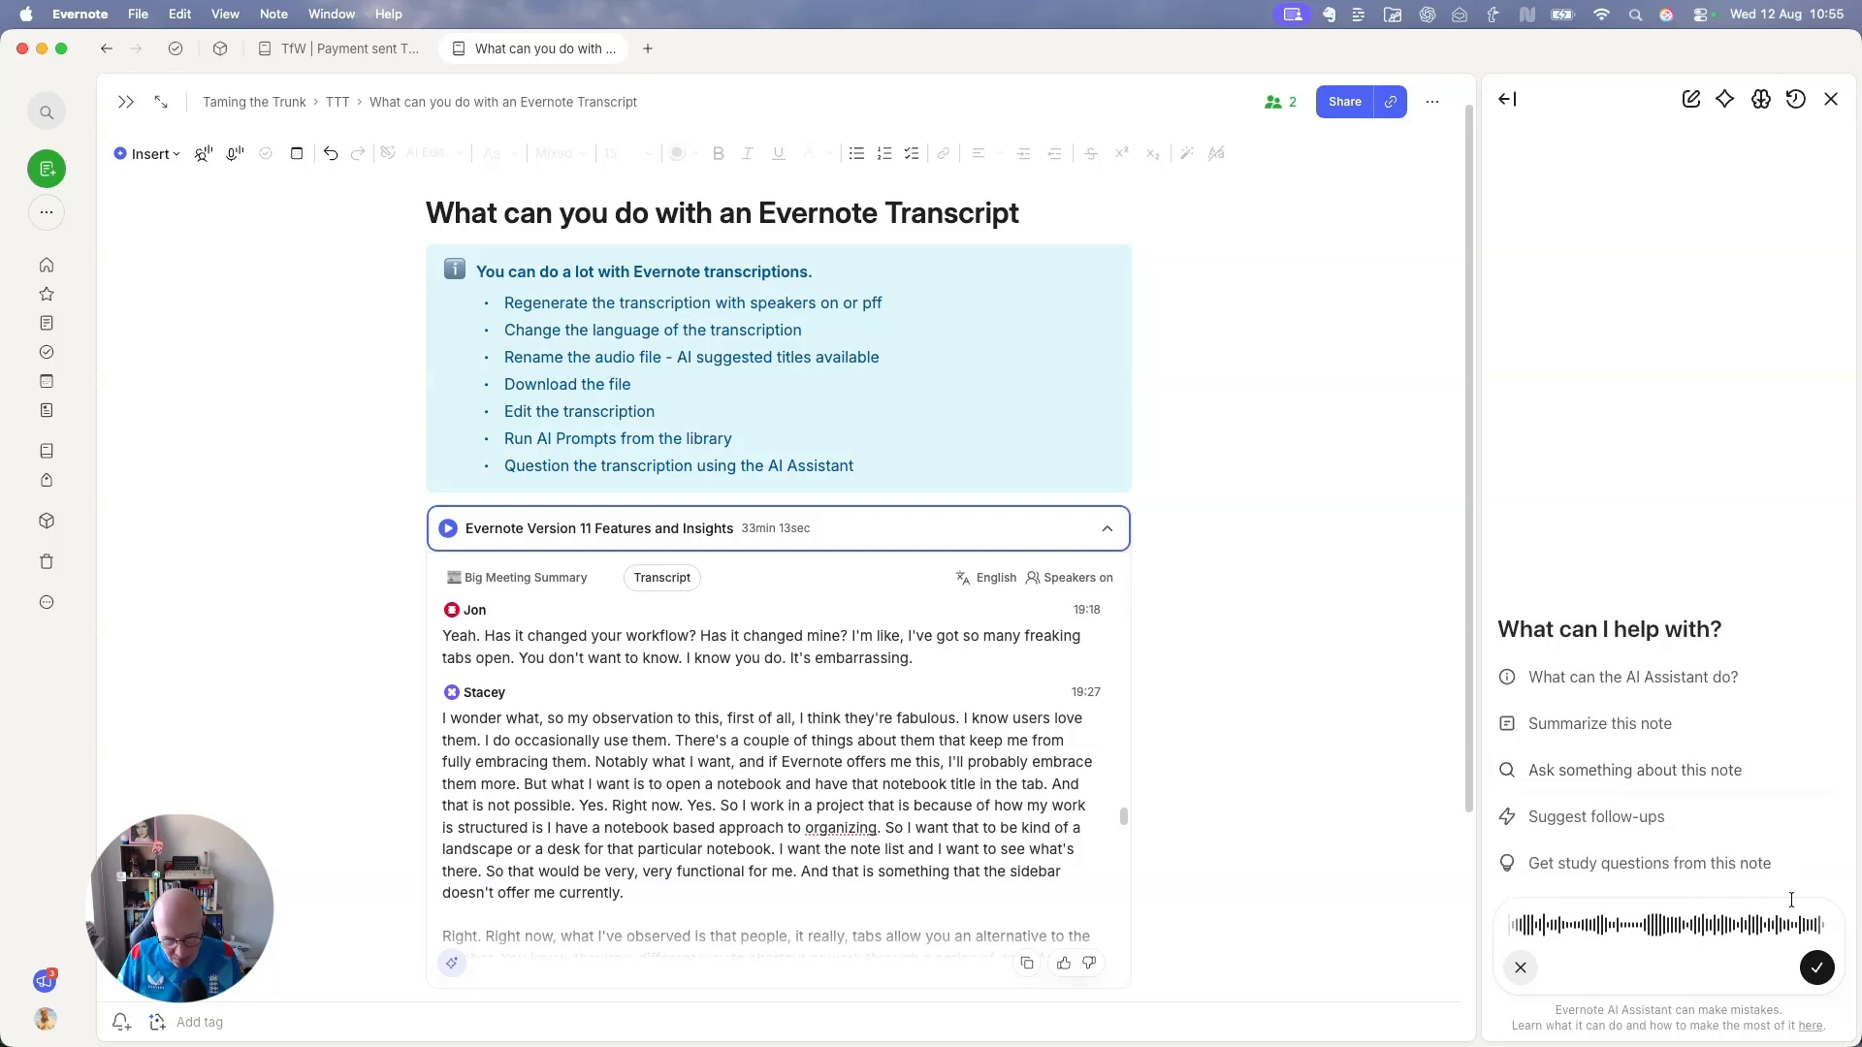
left_click(1819, 969)
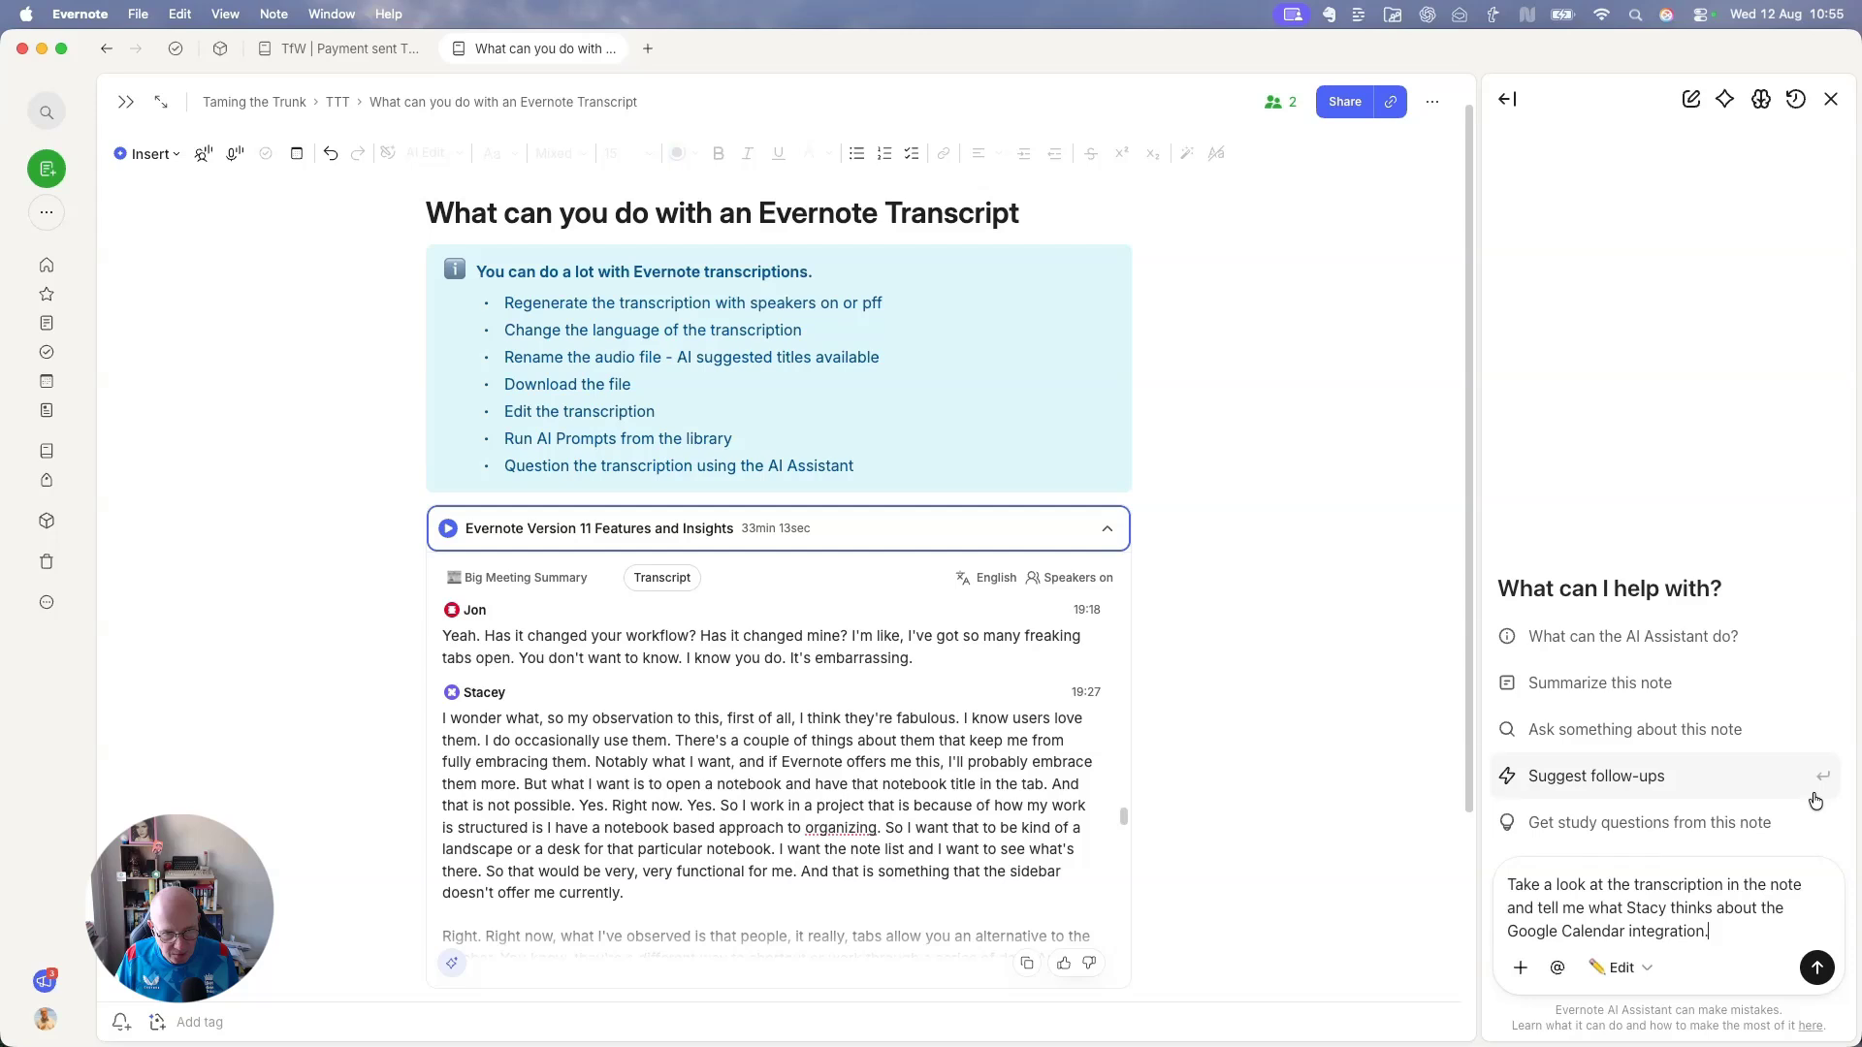
left_click(1819, 968)
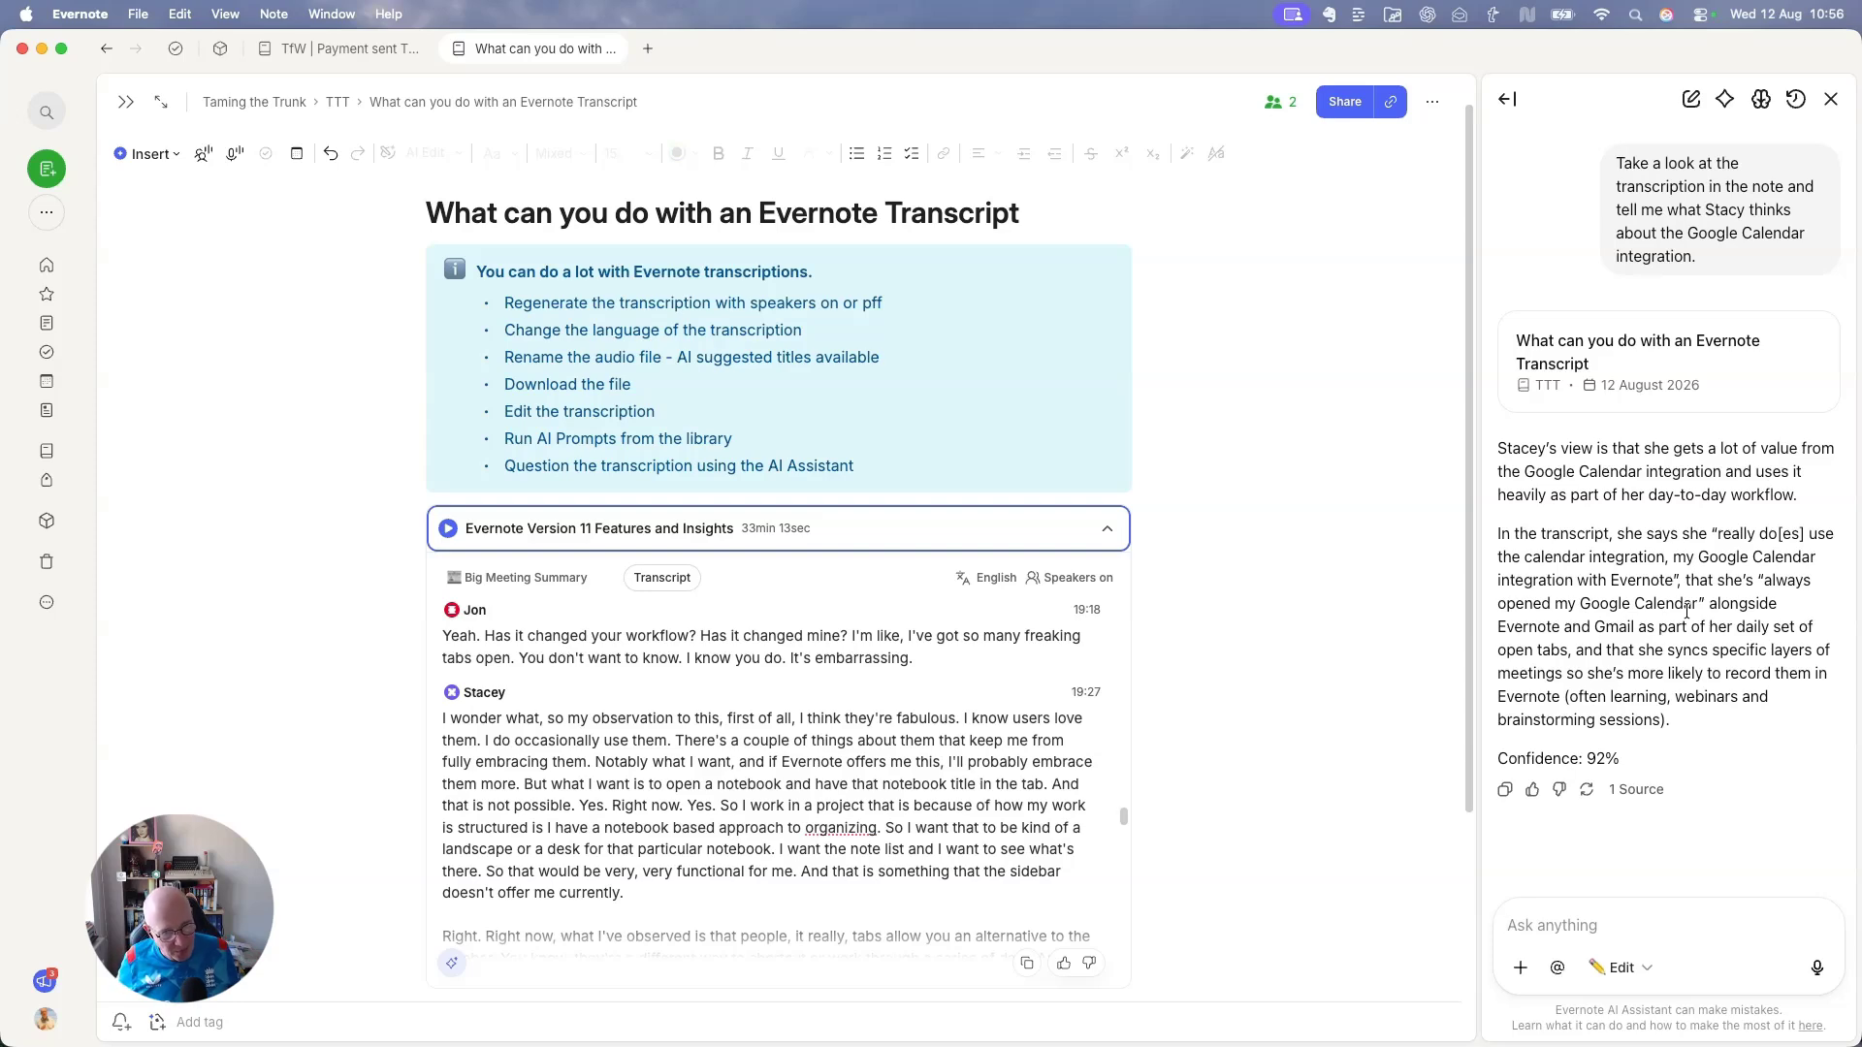
left_click(1831, 99)
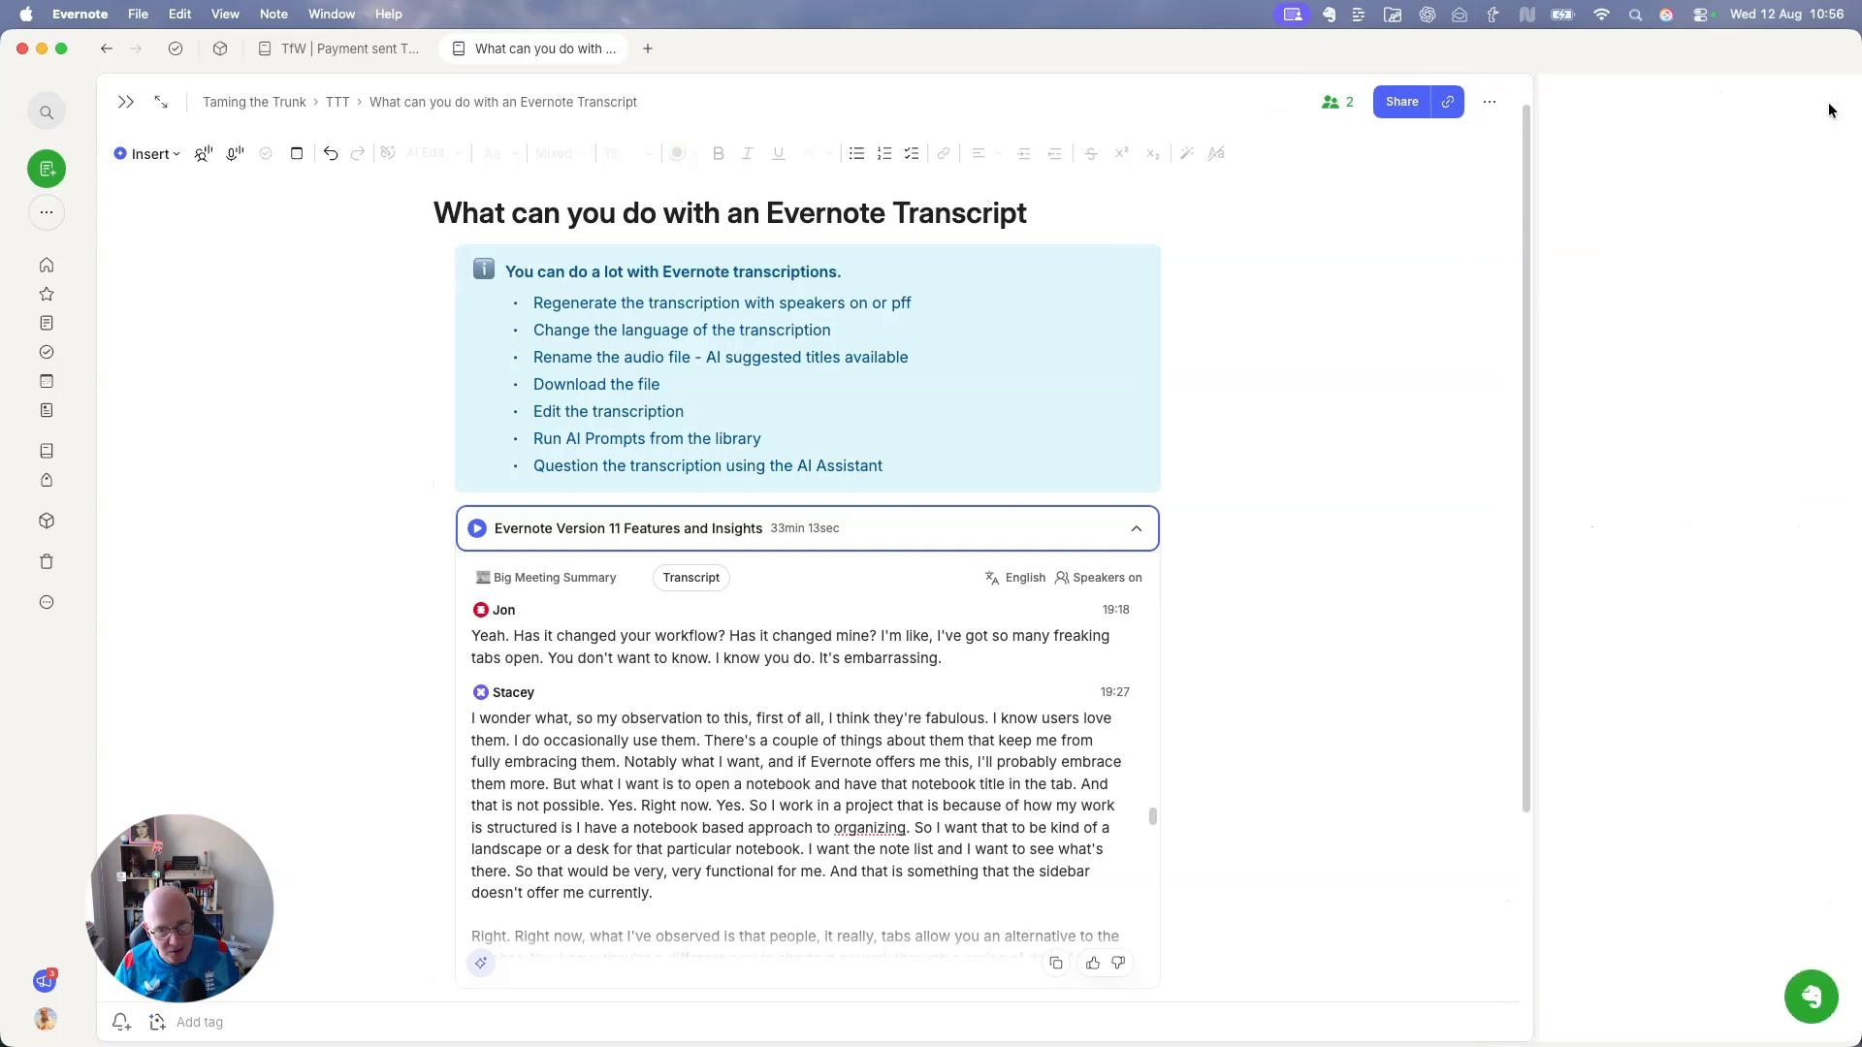
Collapse the transcript of the Evernote Version 11 Features and Insights audio file and place the cursor on the empty line below it.
mouse_move(1243, 533)
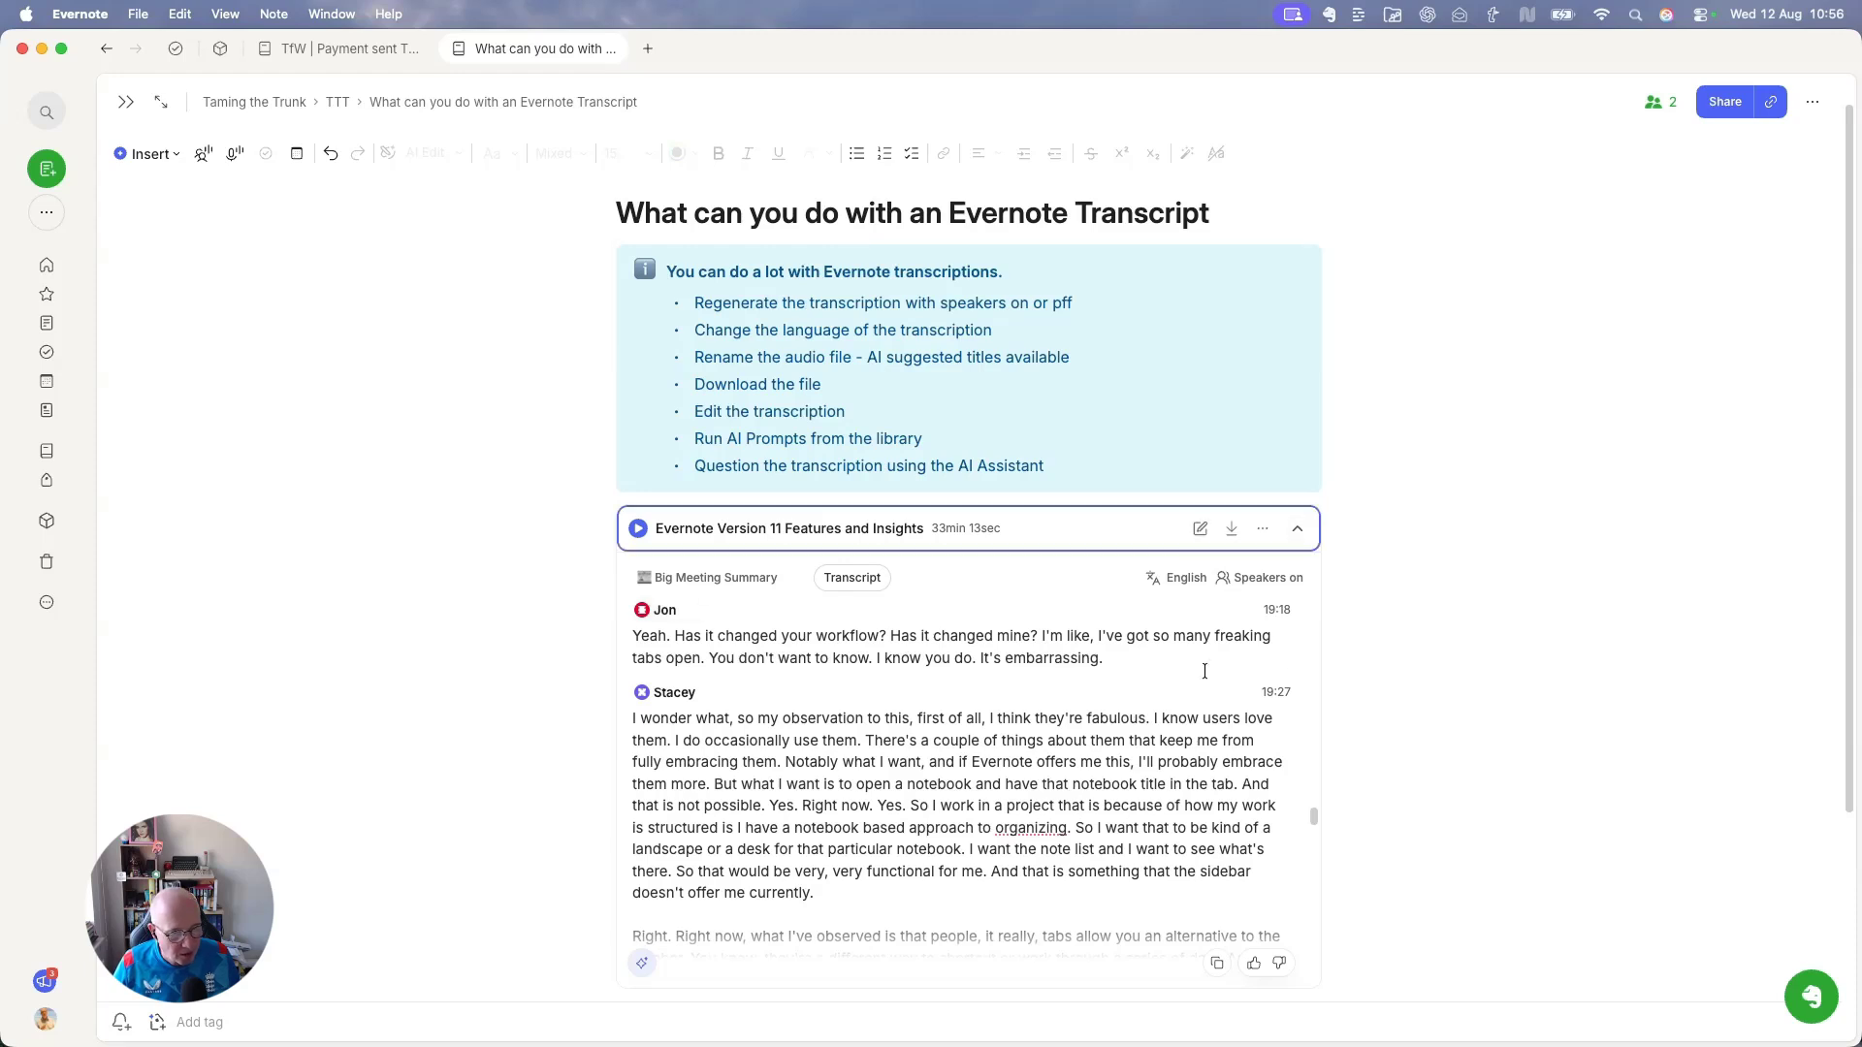
scroll(1300, 554, "down", 3)
left_click(1297, 531)
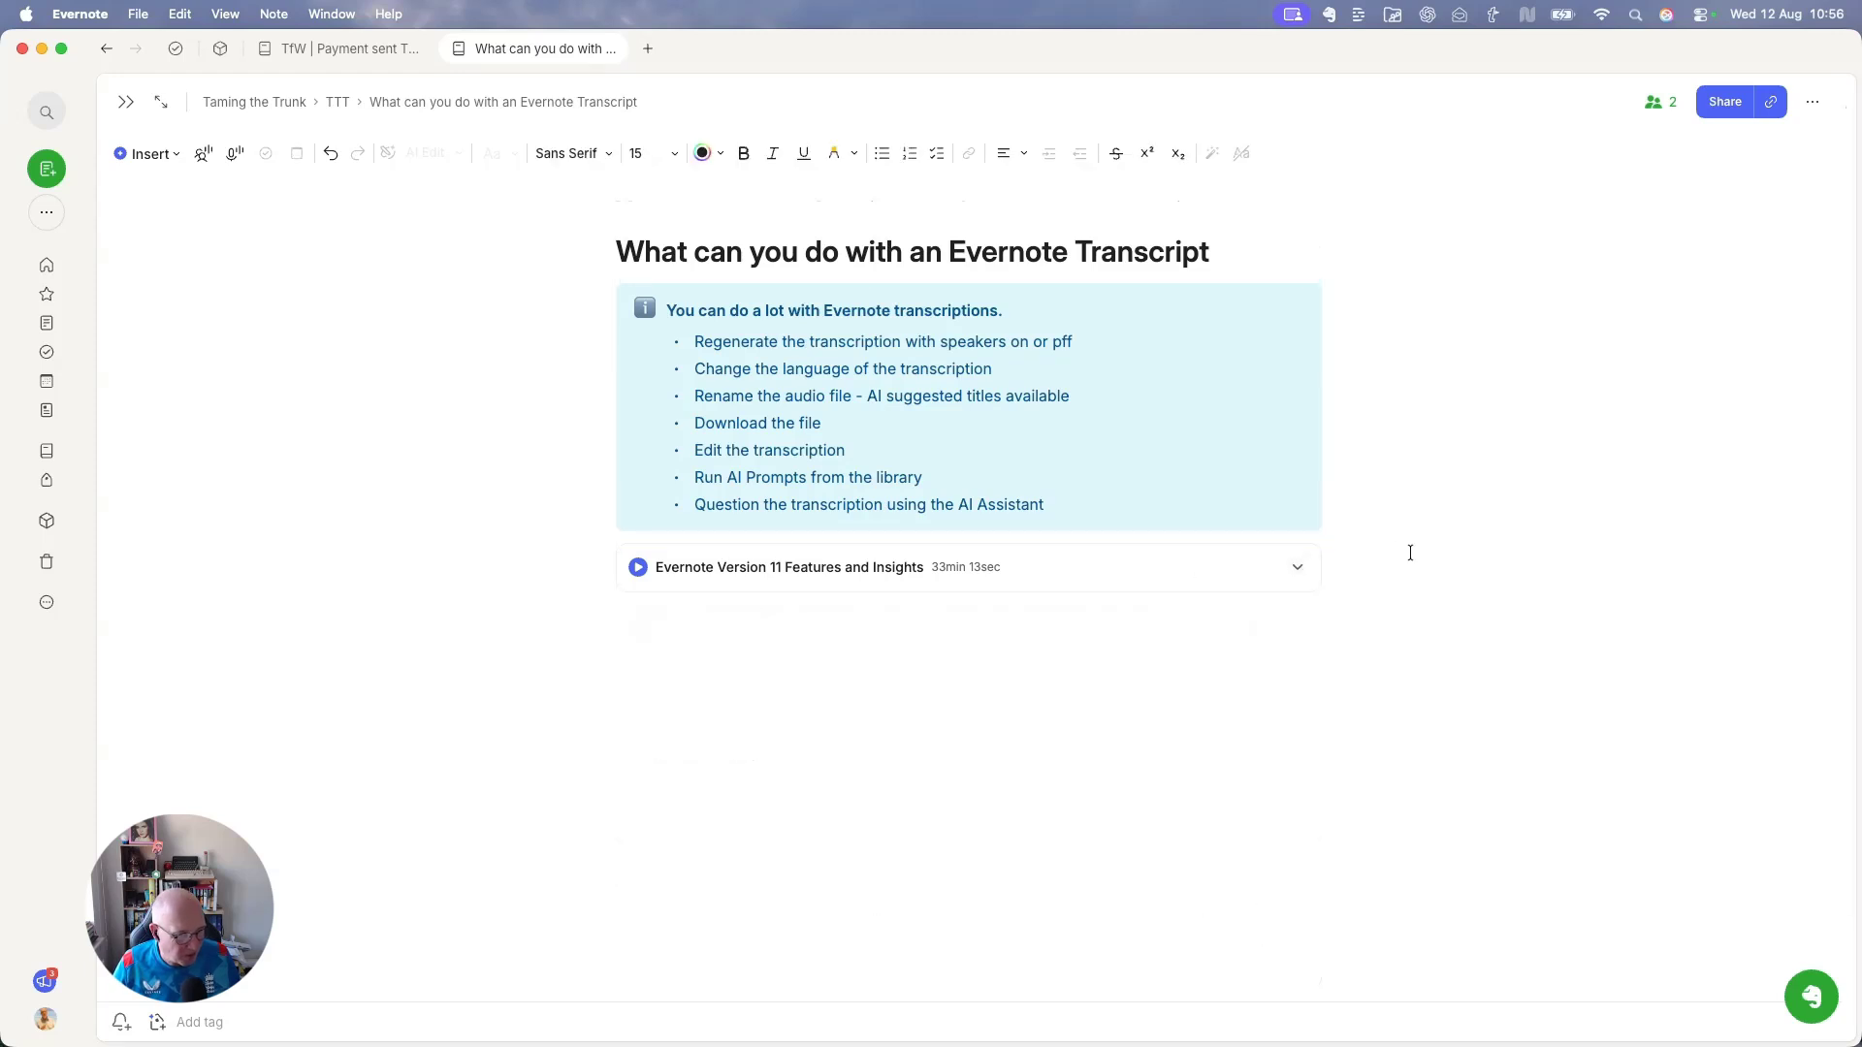
left_click(1106, 641)
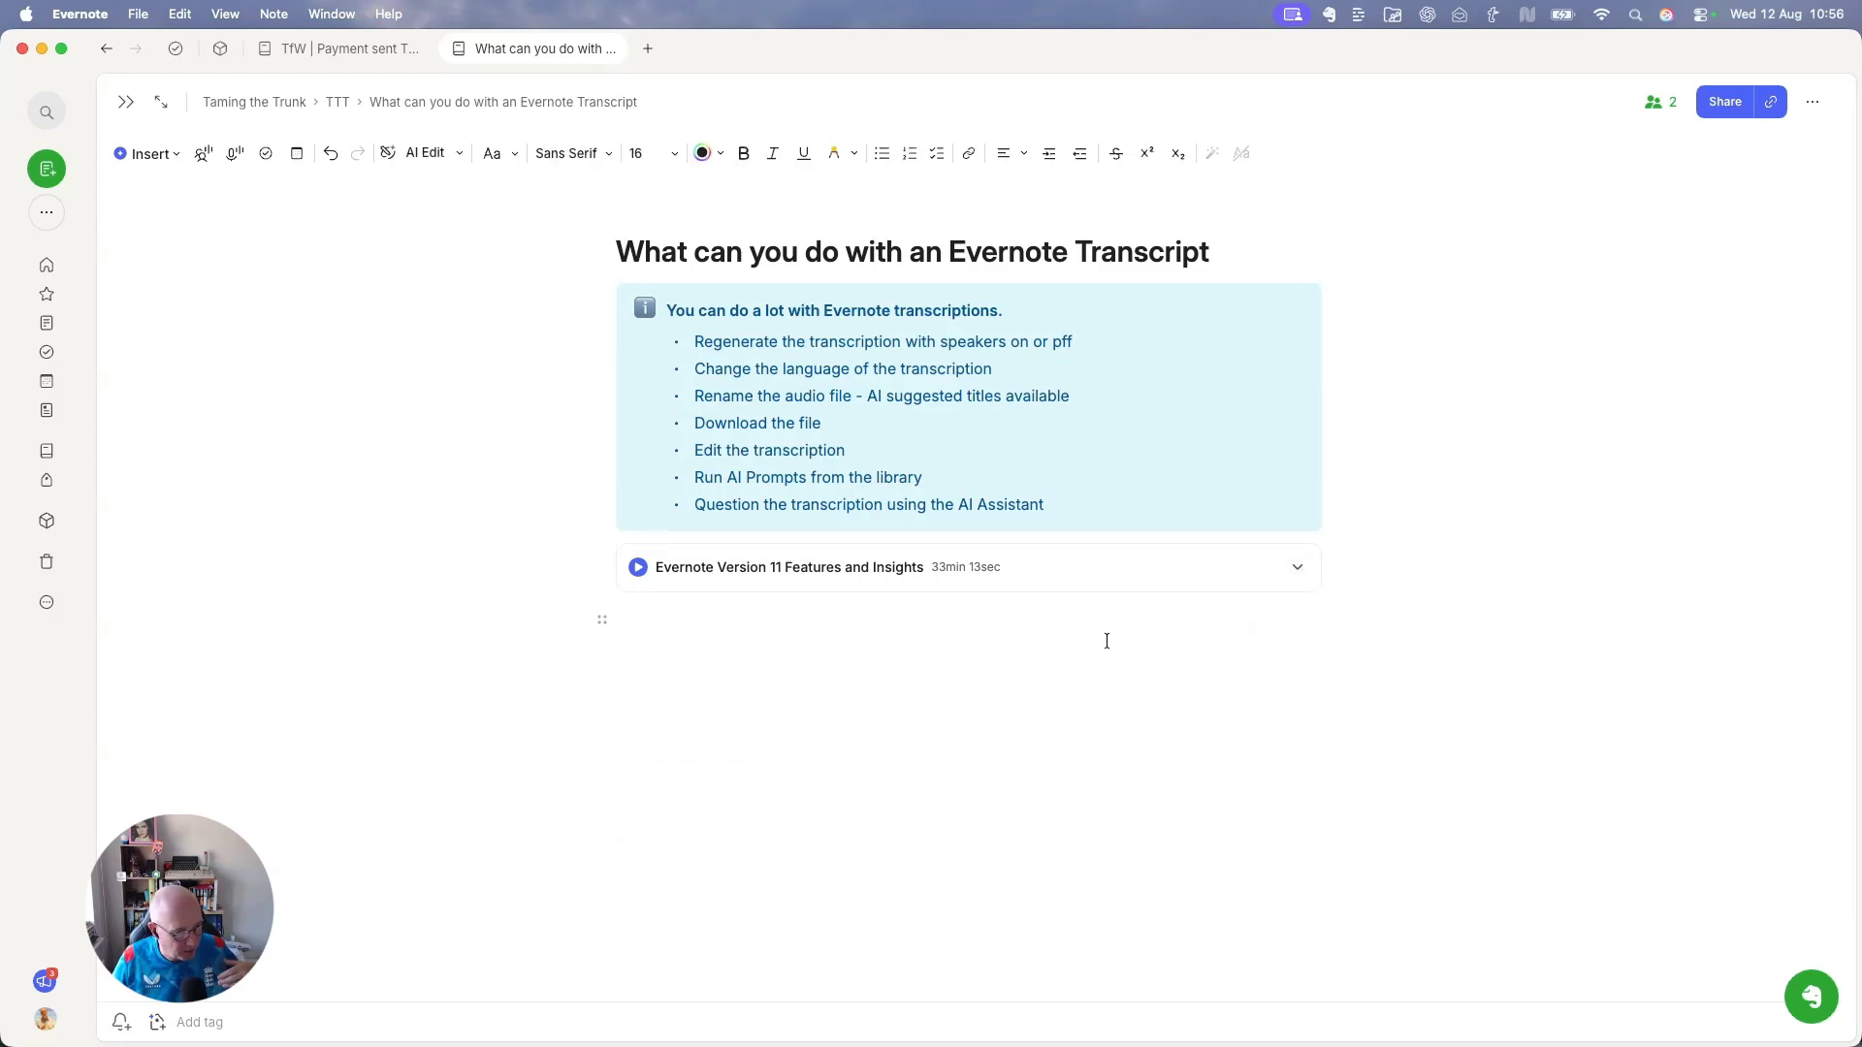